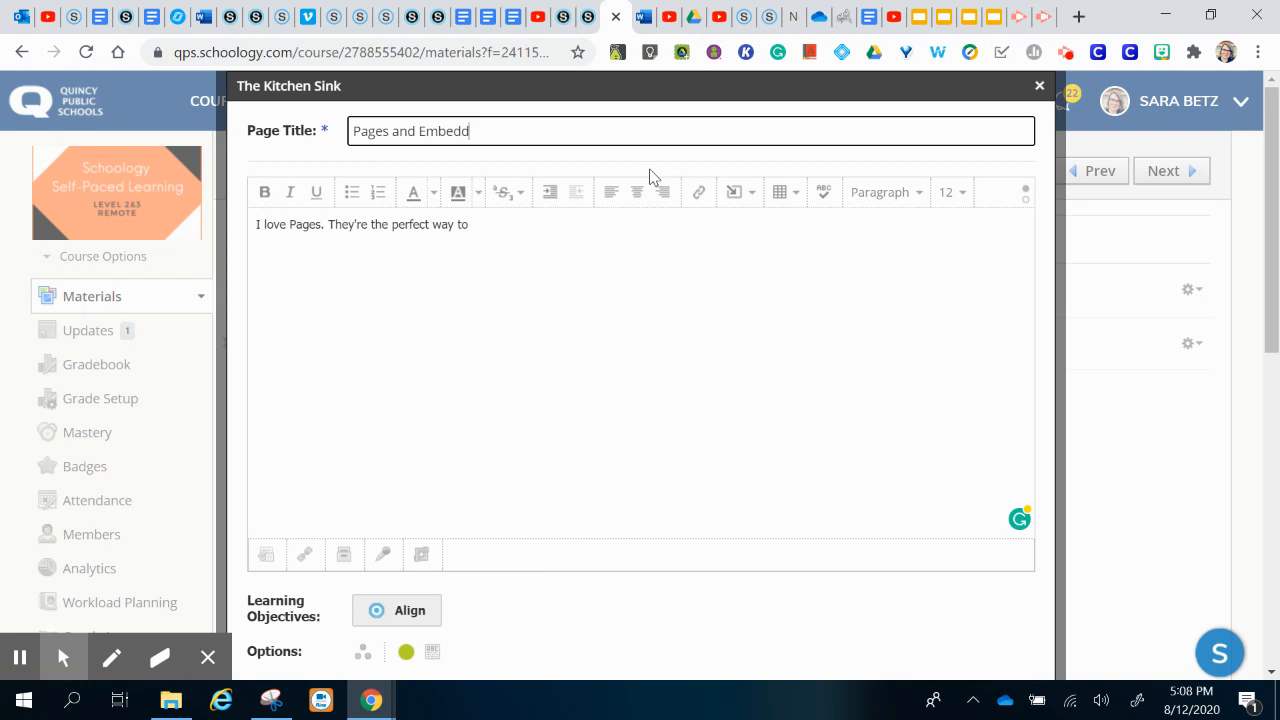
# Step: Fix the title to 'Pages and Embed' and add a blank line after the intro sentence
pyautogui.press('BackSpace')
pyautogui.click(509, 224)
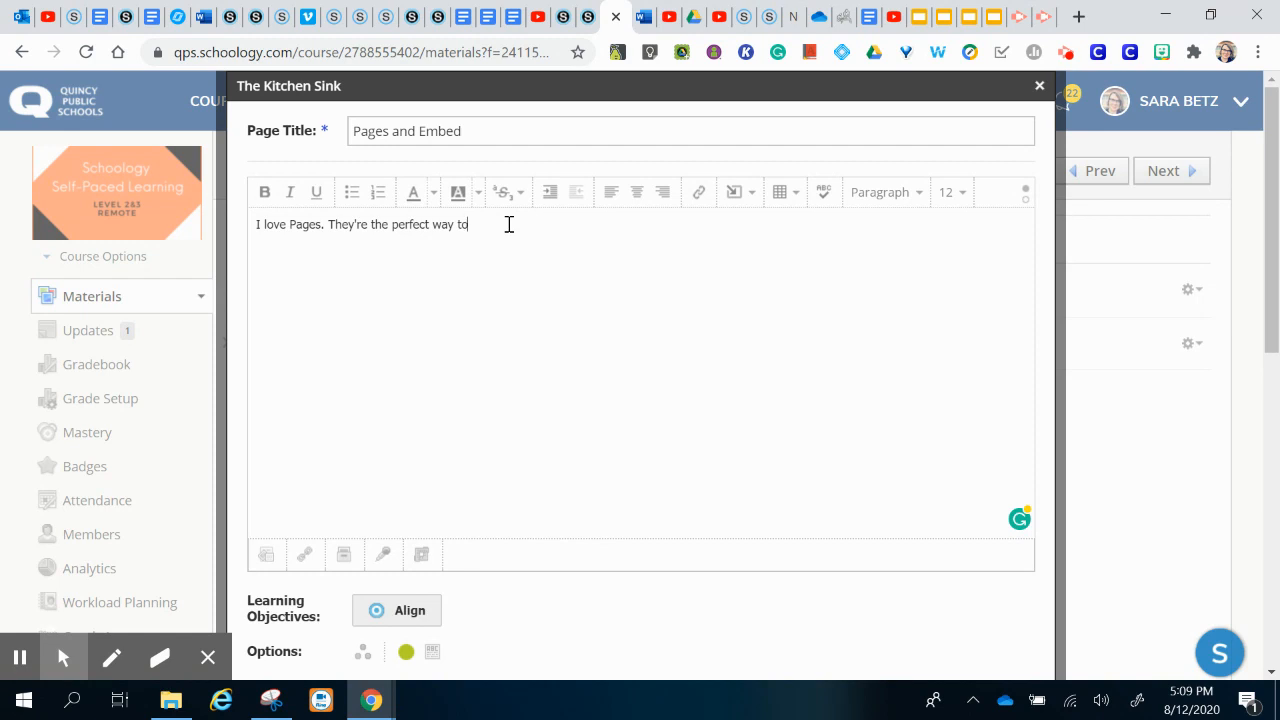
pyautogui.click(286, 262)
pyautogui.click(485, 238)
pyautogui.press('Return')
pyautogui.press('Return')
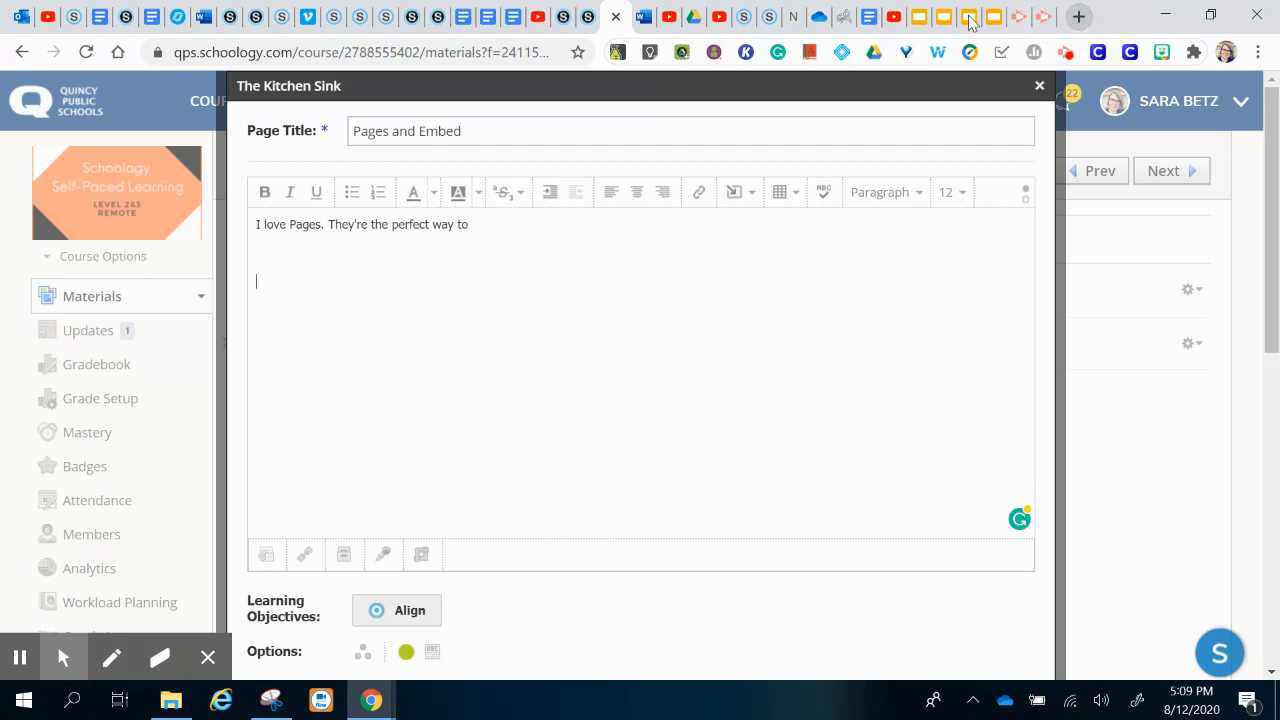
# Step: Copy the embed code of the YouTube 'Getting Started with Nearpod' playlist and return to Schoology
pyautogui.click(894, 26)
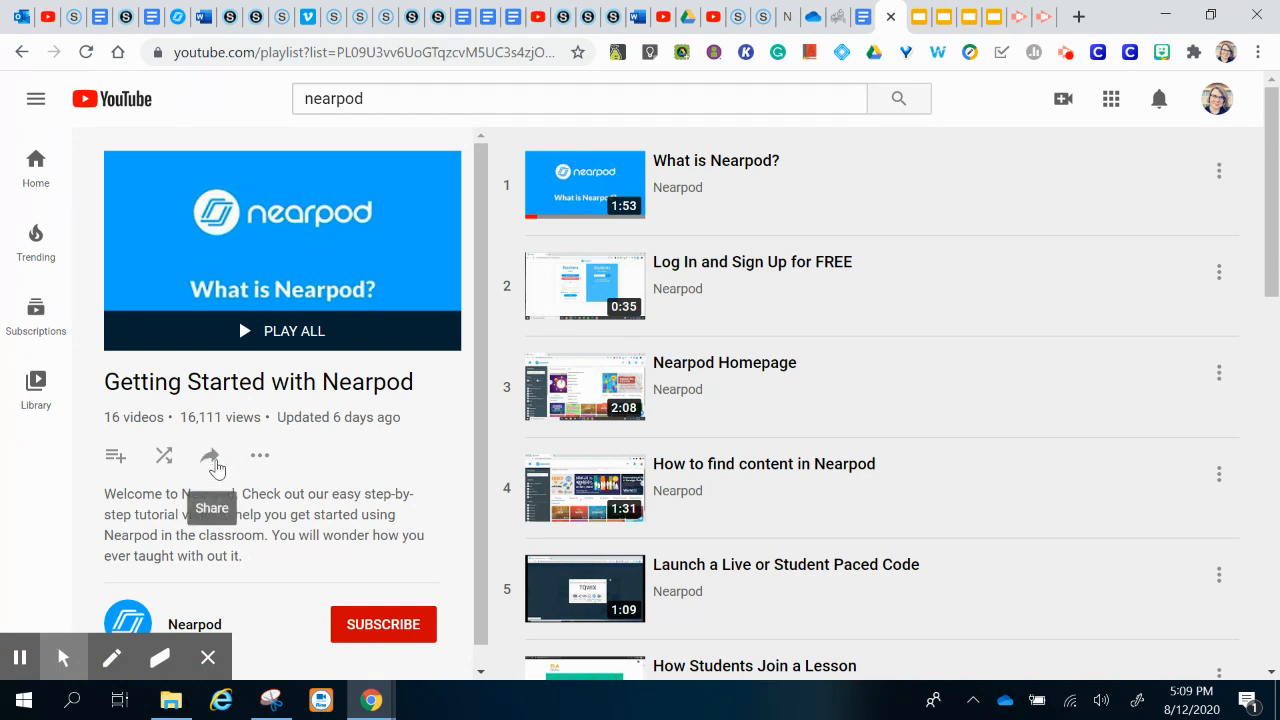
pyautogui.click(215, 459)
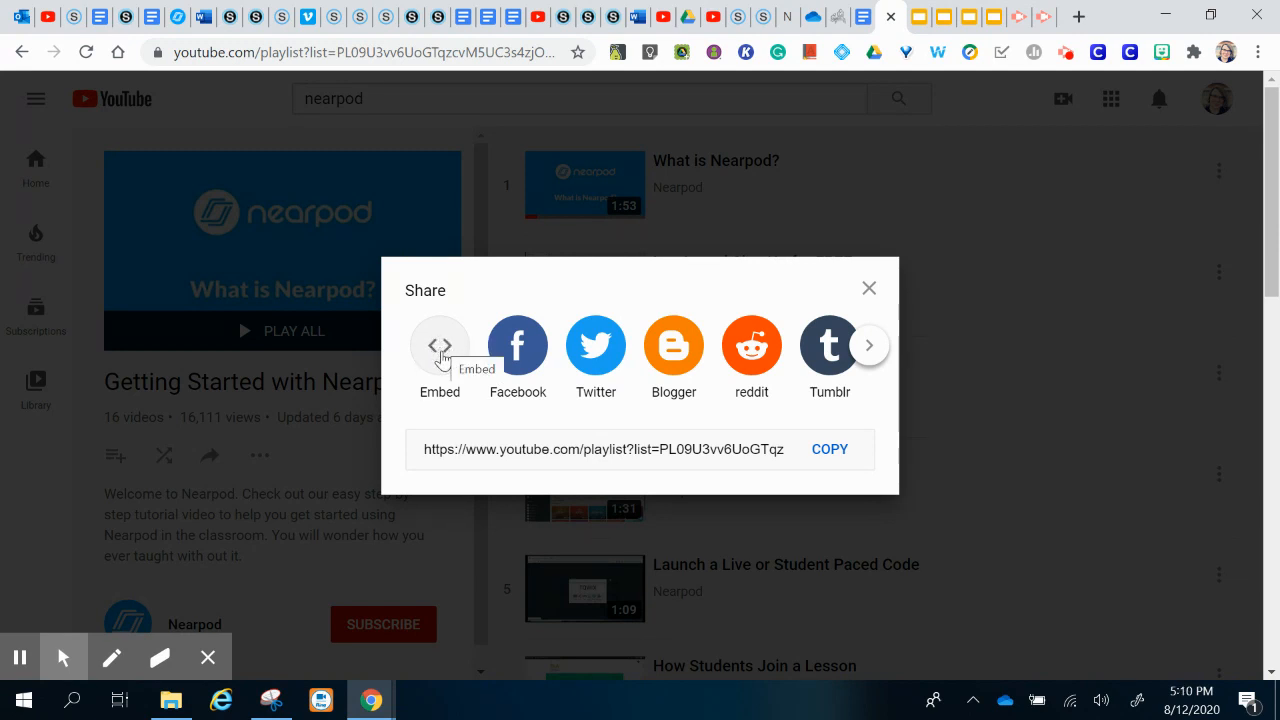
pyautogui.click(441, 358)
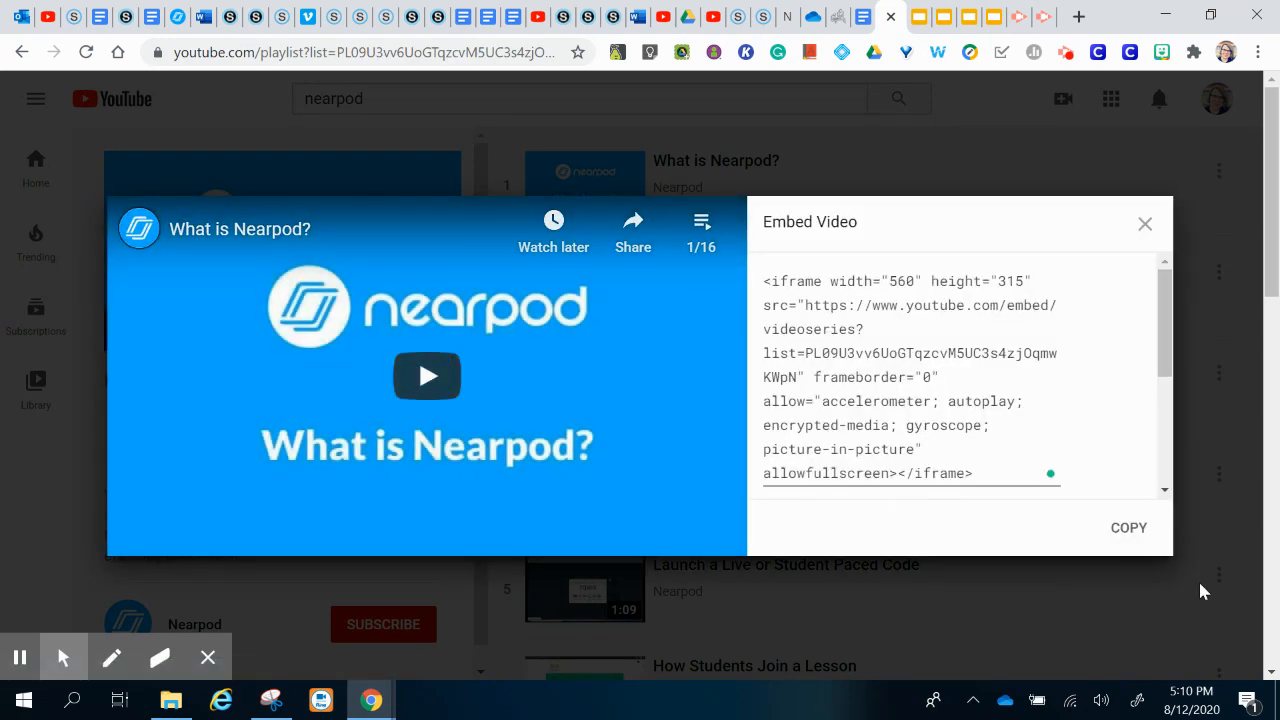
pyautogui.click(1135, 537)
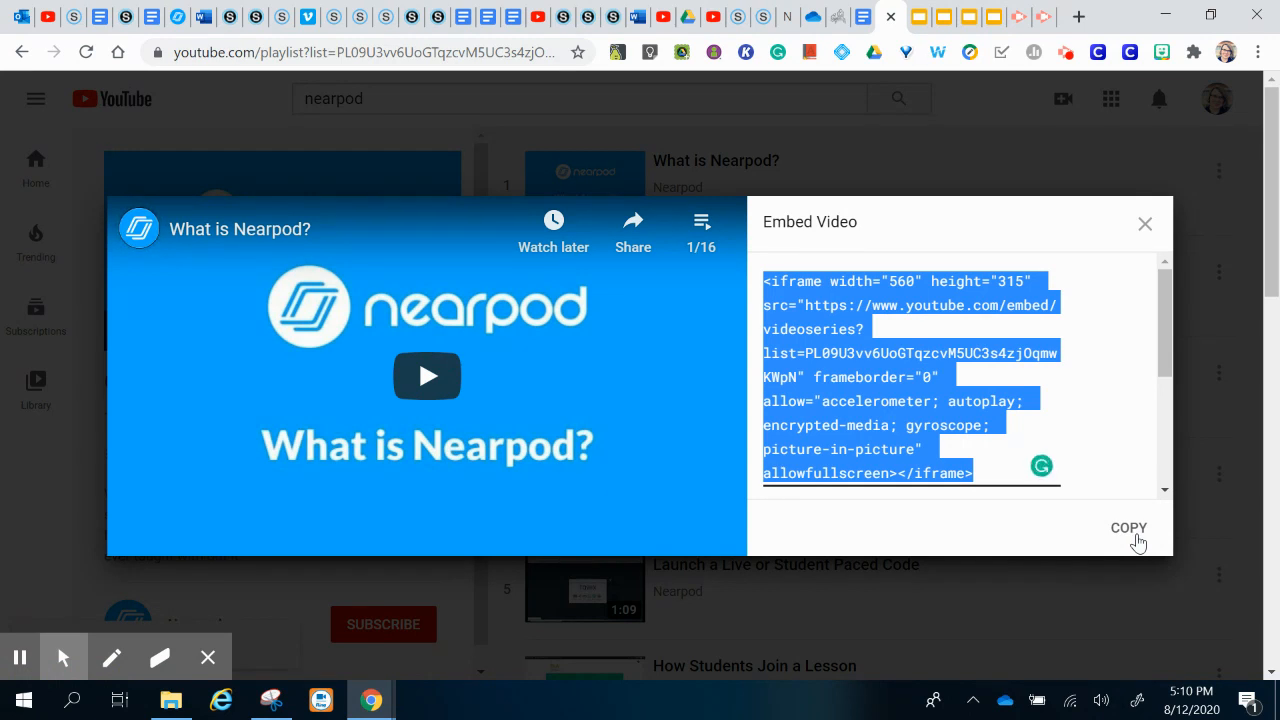
pyautogui.click(616, 20)
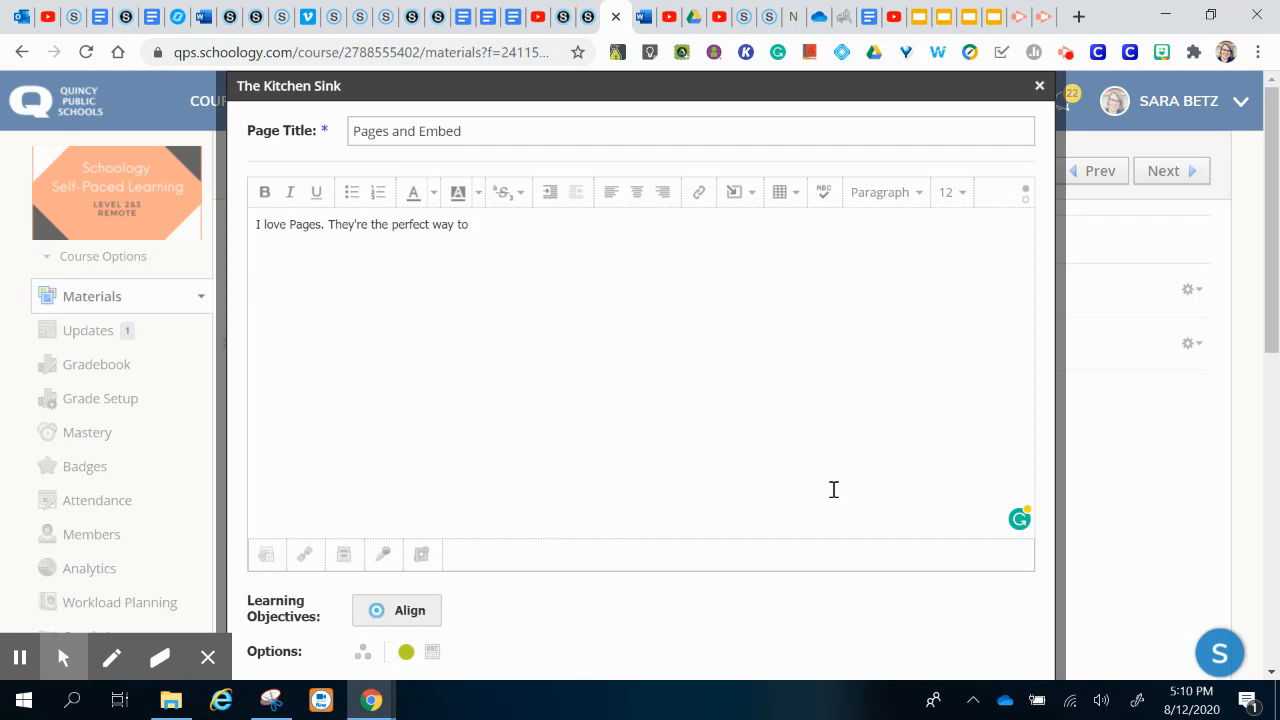
# Step: Insert the copied playlist embed code as web media below the intro sentence
pyautogui.click(757, 203)
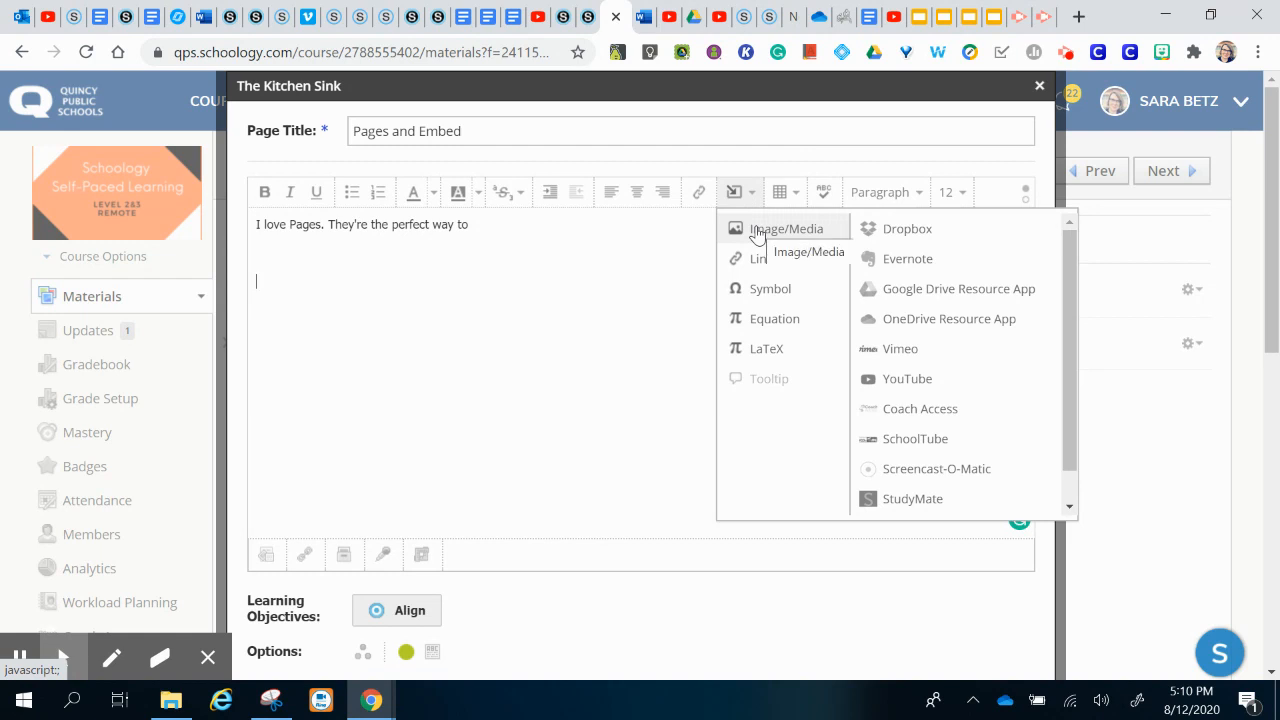
pyautogui.click(757, 233)
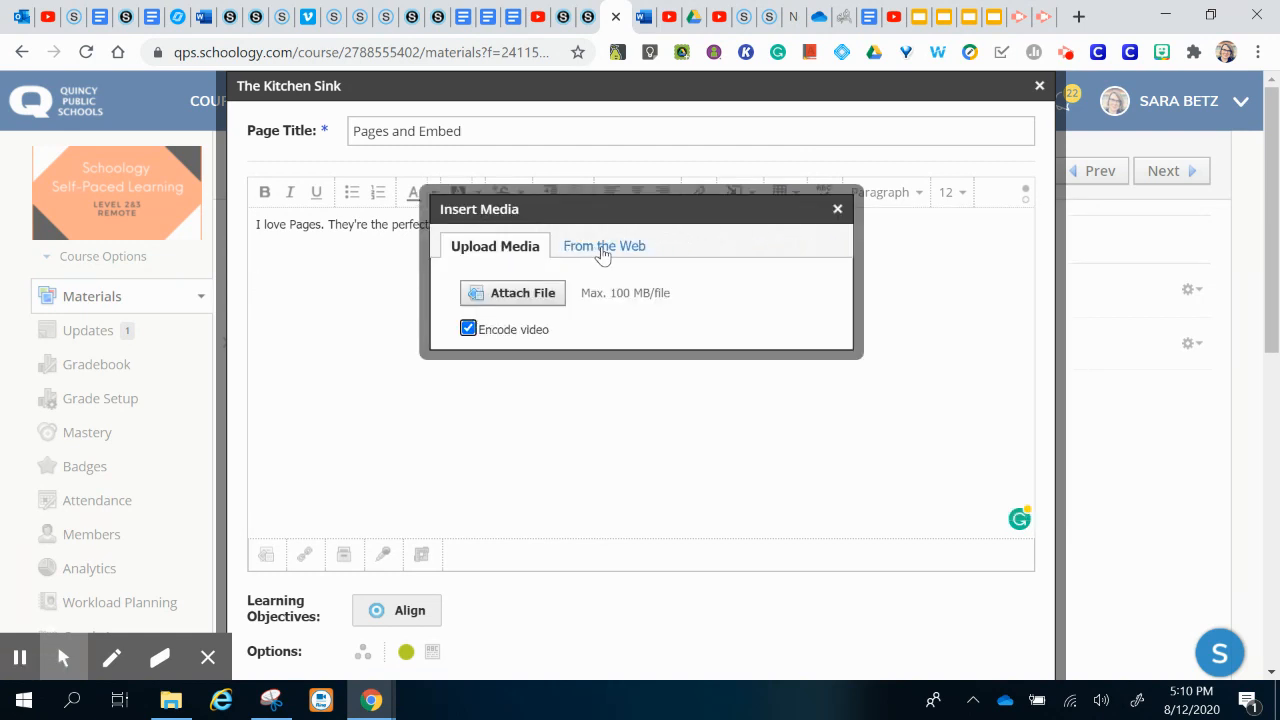
pyautogui.click(602, 250)
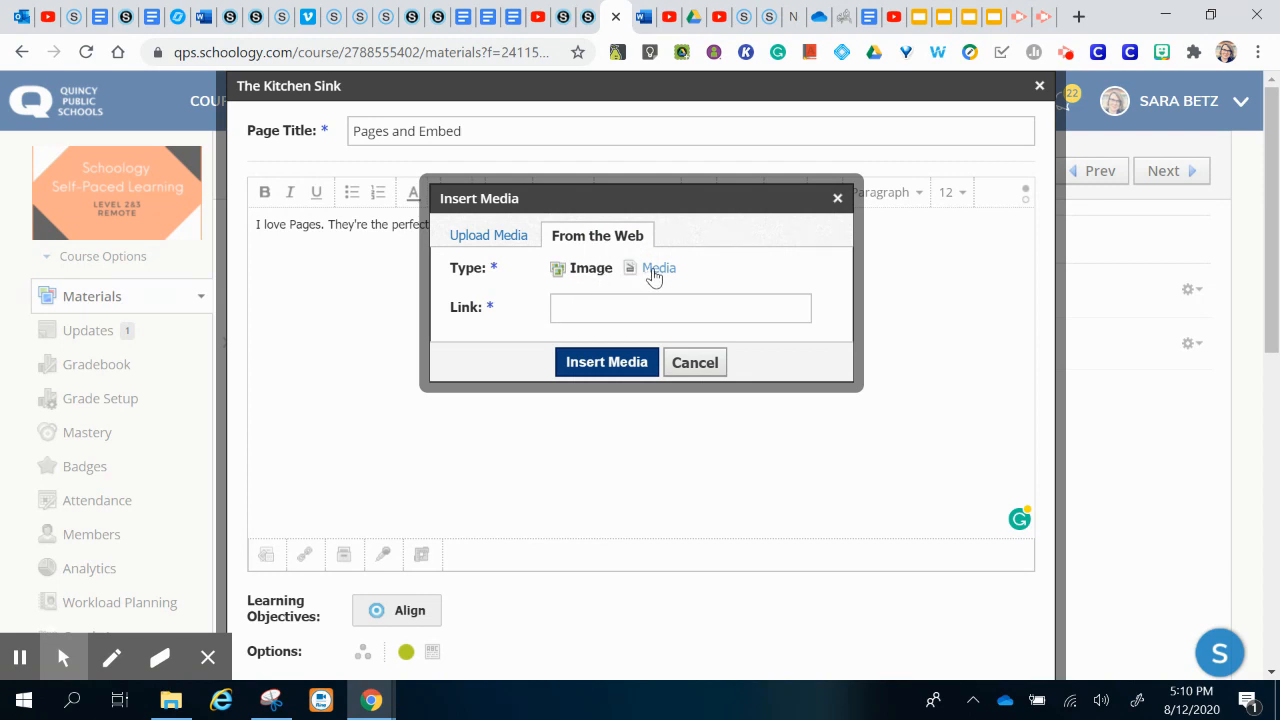
pyautogui.click(653, 276)
pyautogui.click(588, 312)
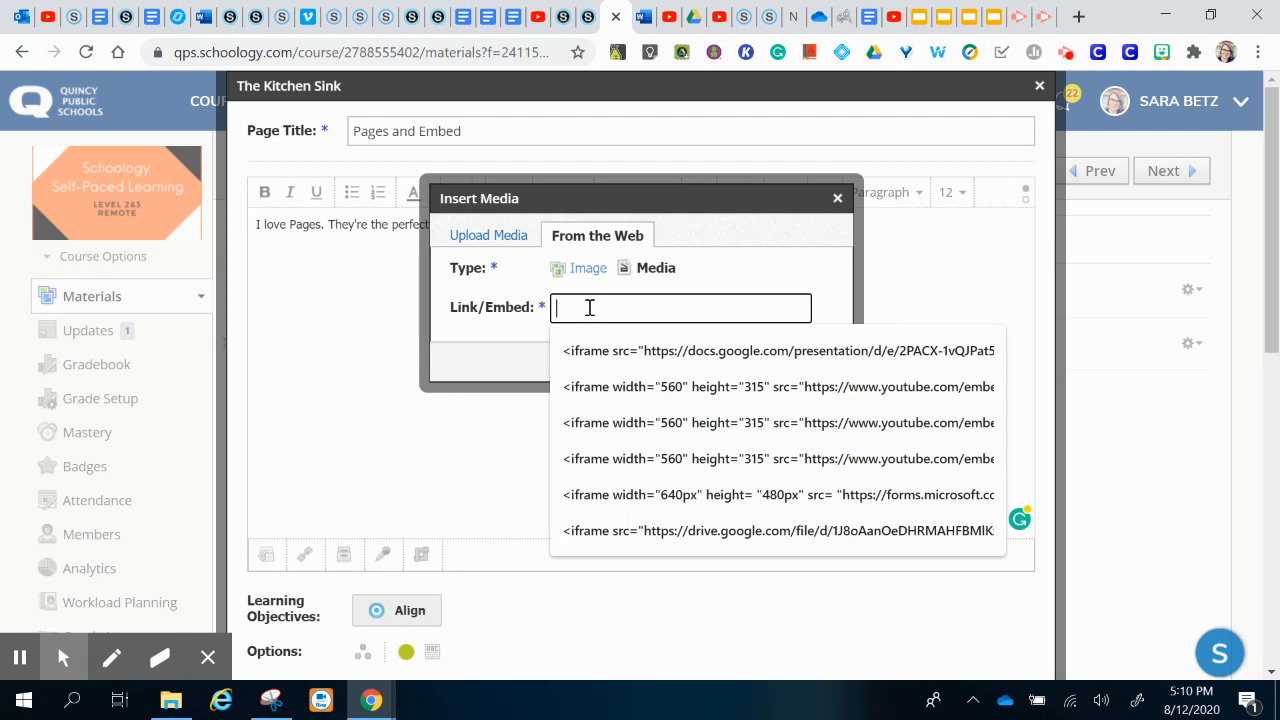
pyautogui.hotkey('ctrl', 'v')
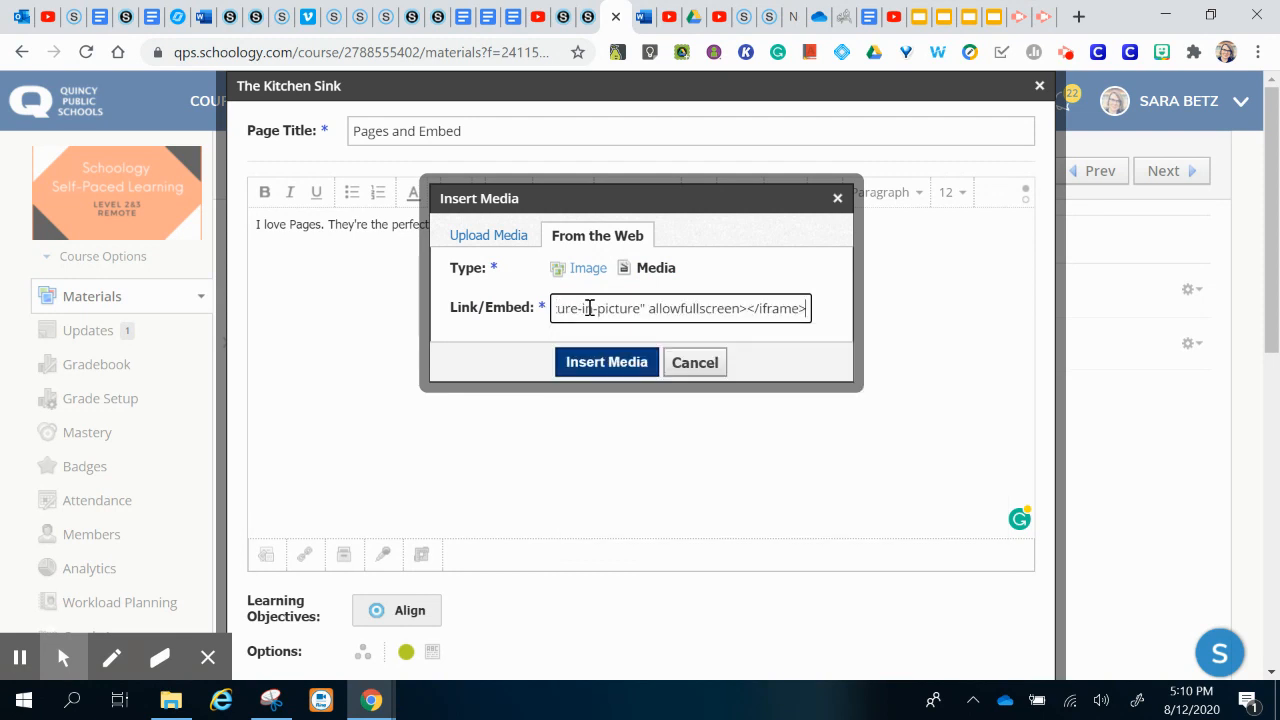
pyautogui.click(604, 362)
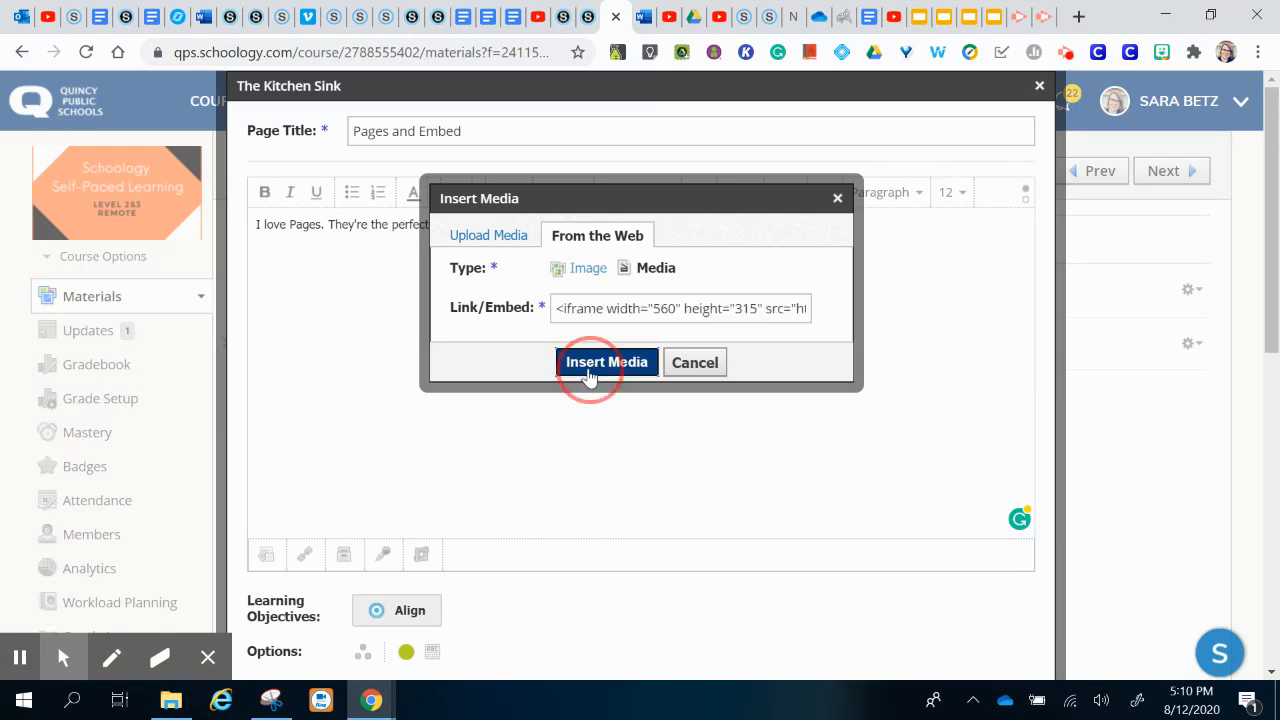
# Step: Enlarge the embedded playlist video by dragging its corner
pyautogui.click(570, 376)
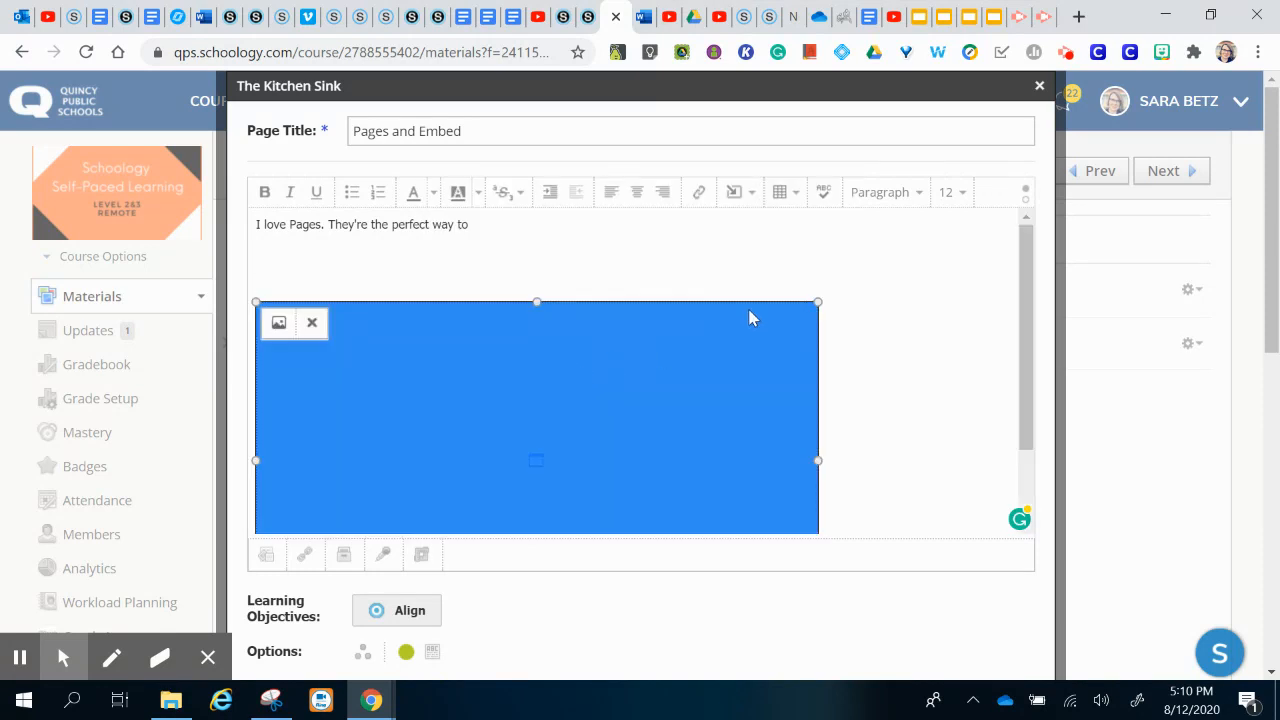
pyautogui.click(818, 299)
pyautogui.moveTo(818, 299); pyautogui.dragTo(869, 250)
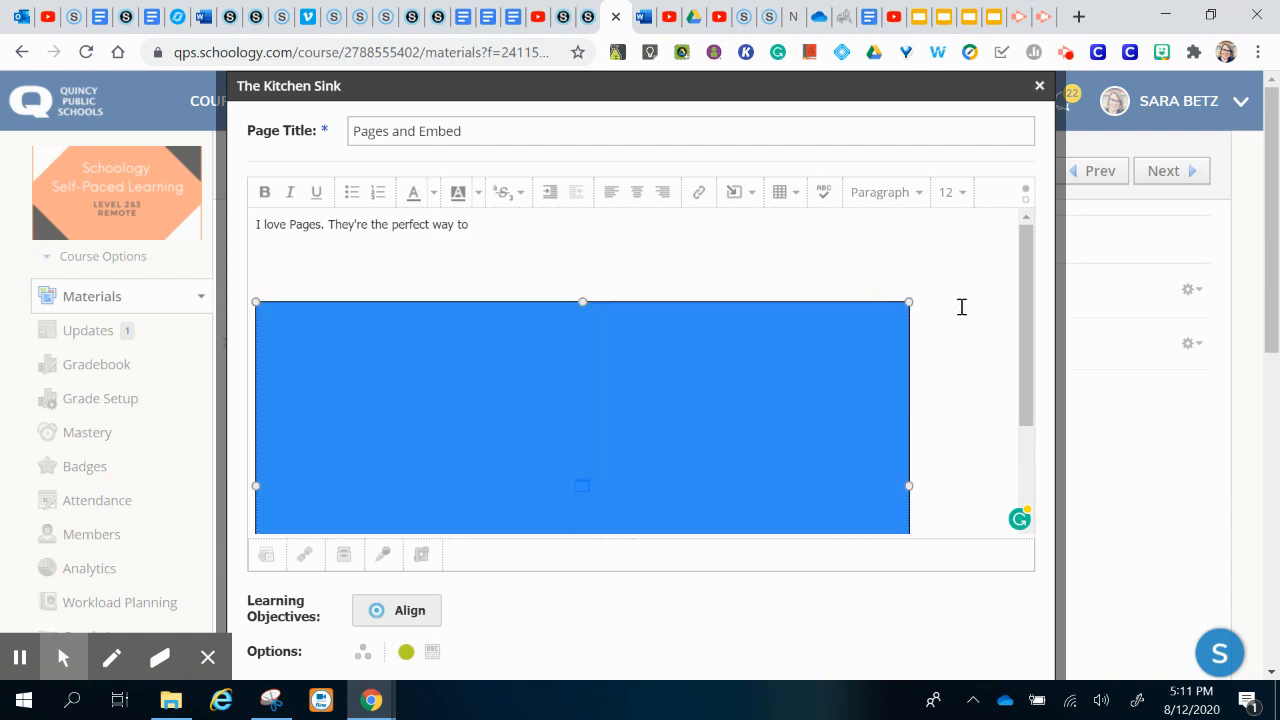
pyautogui.click(953, 355)
pyautogui.scroll(-2, 953, 355)
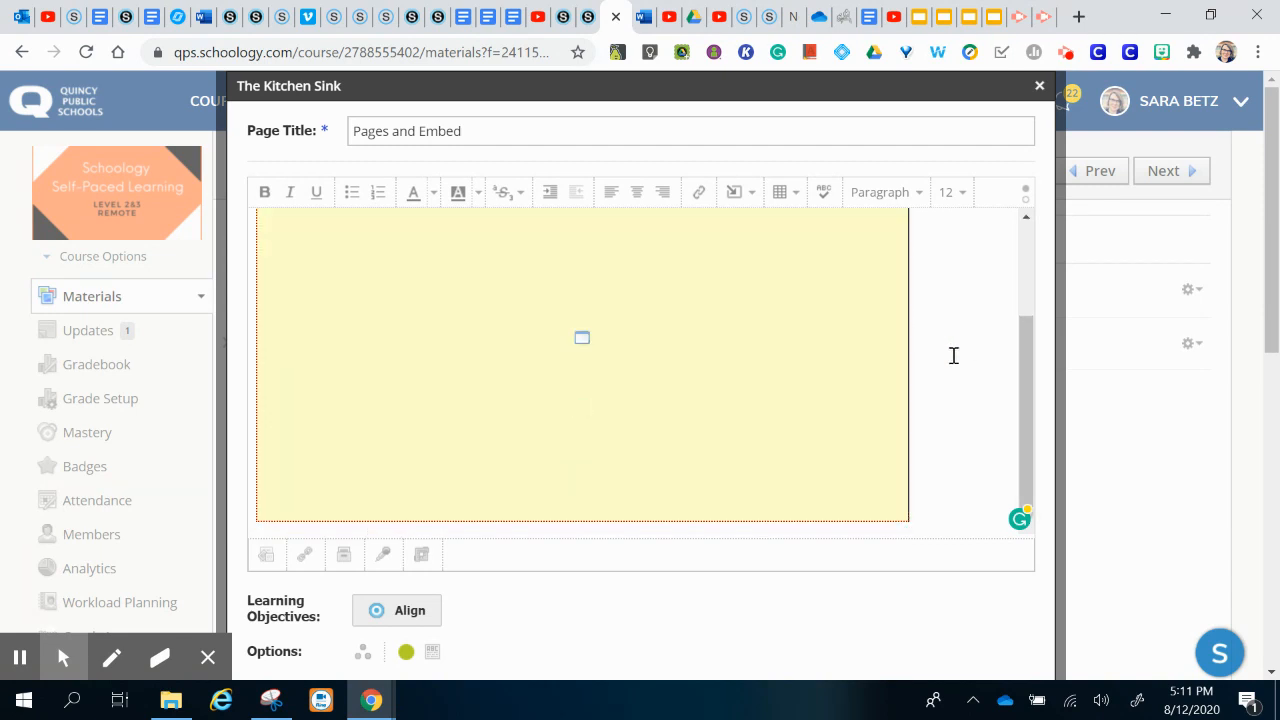
pyautogui.scroll(-2, 953, 355)
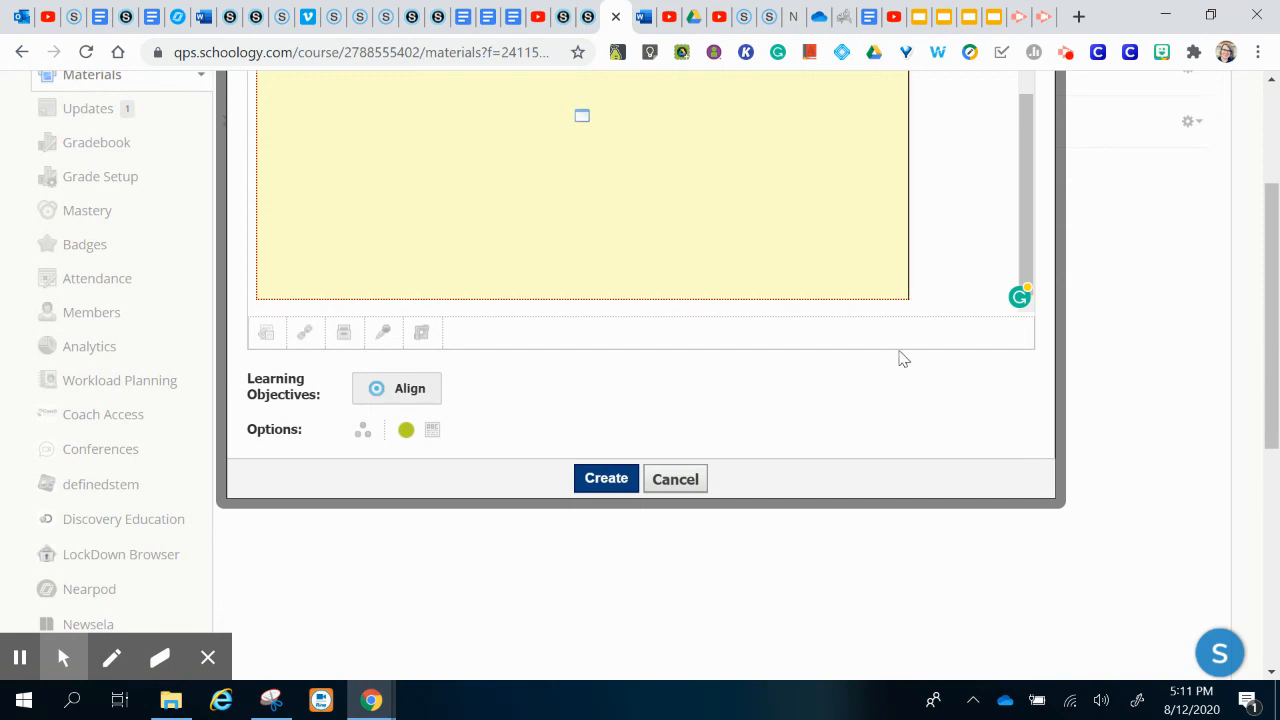
# Step: Create the page and open 'Pages and Embed' to check the embedded 'What is Nearpod?' playlist
pyautogui.click(614, 486)
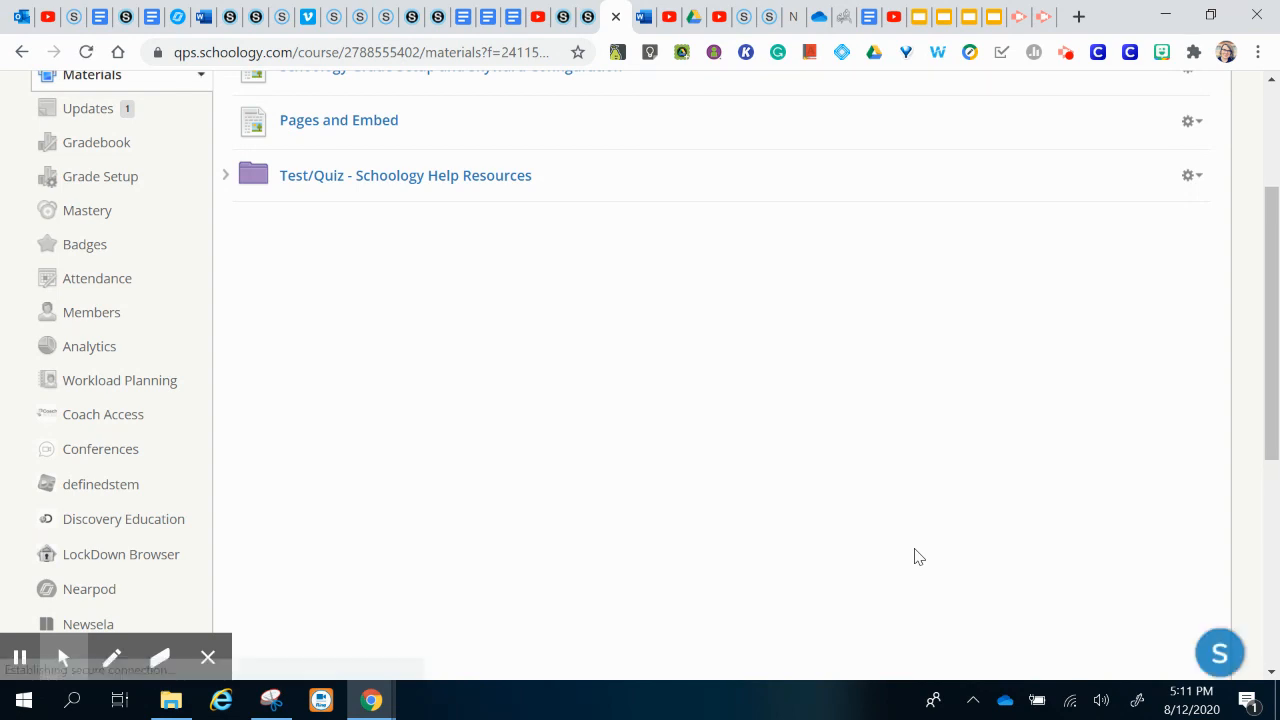
pyautogui.scroll(3, 788, 454)
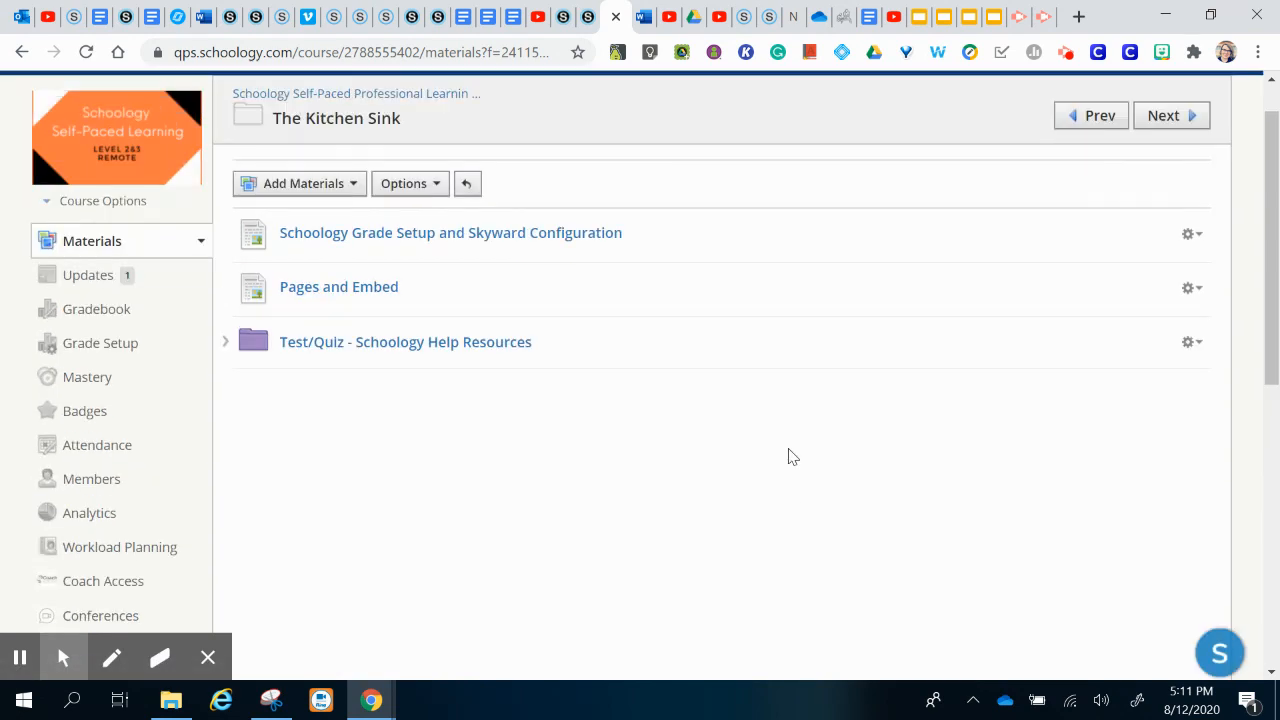
pyautogui.click(332, 292)
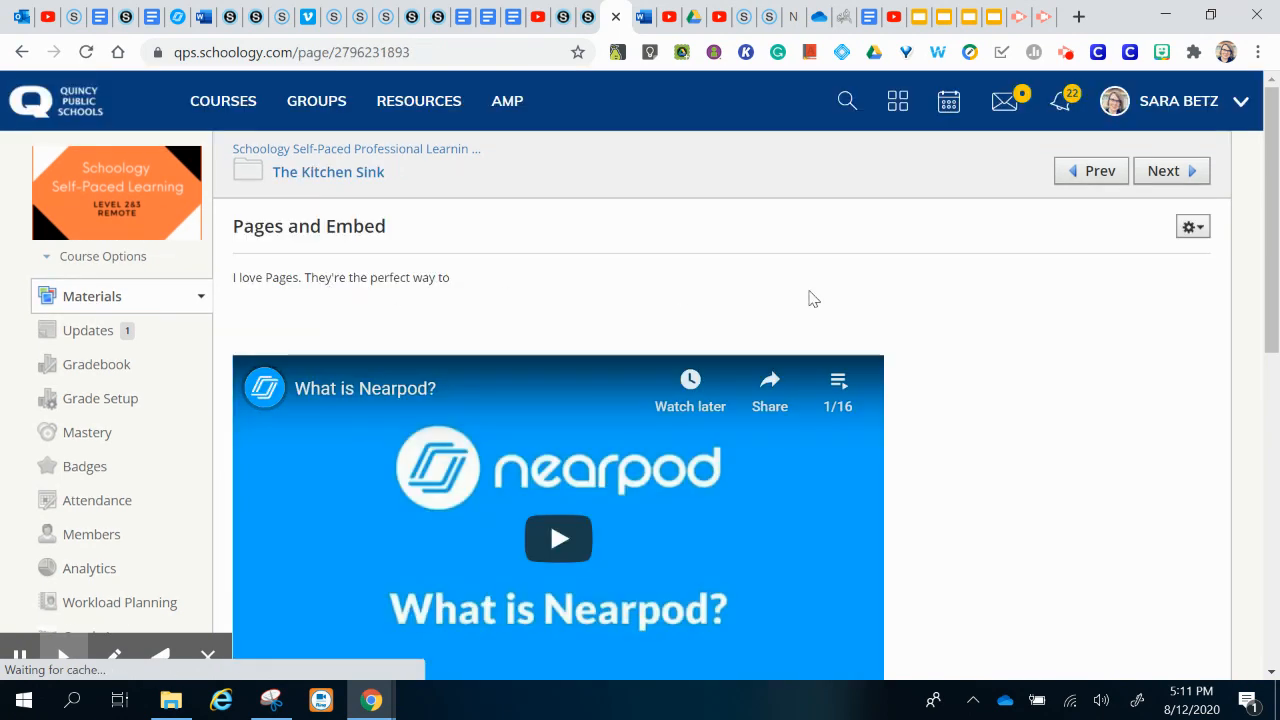
pyautogui.scroll(-2, 870, 307)
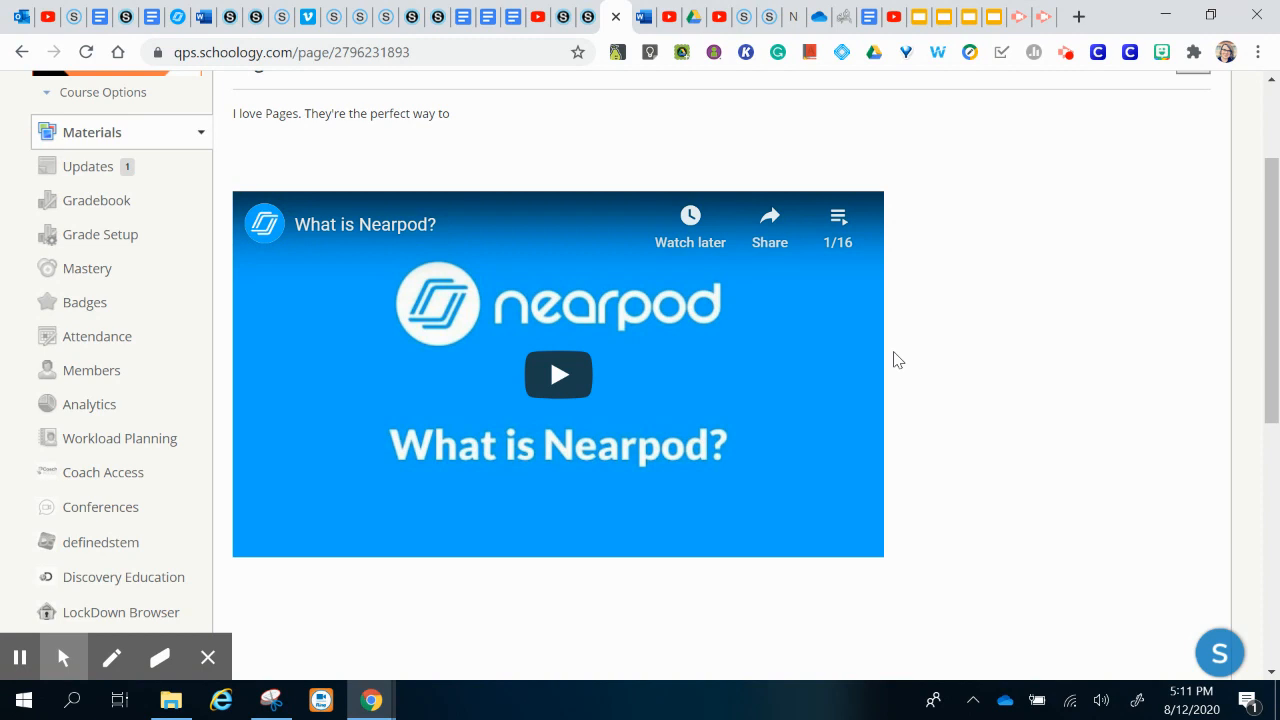
pyautogui.scroll(1, 1037, 230)
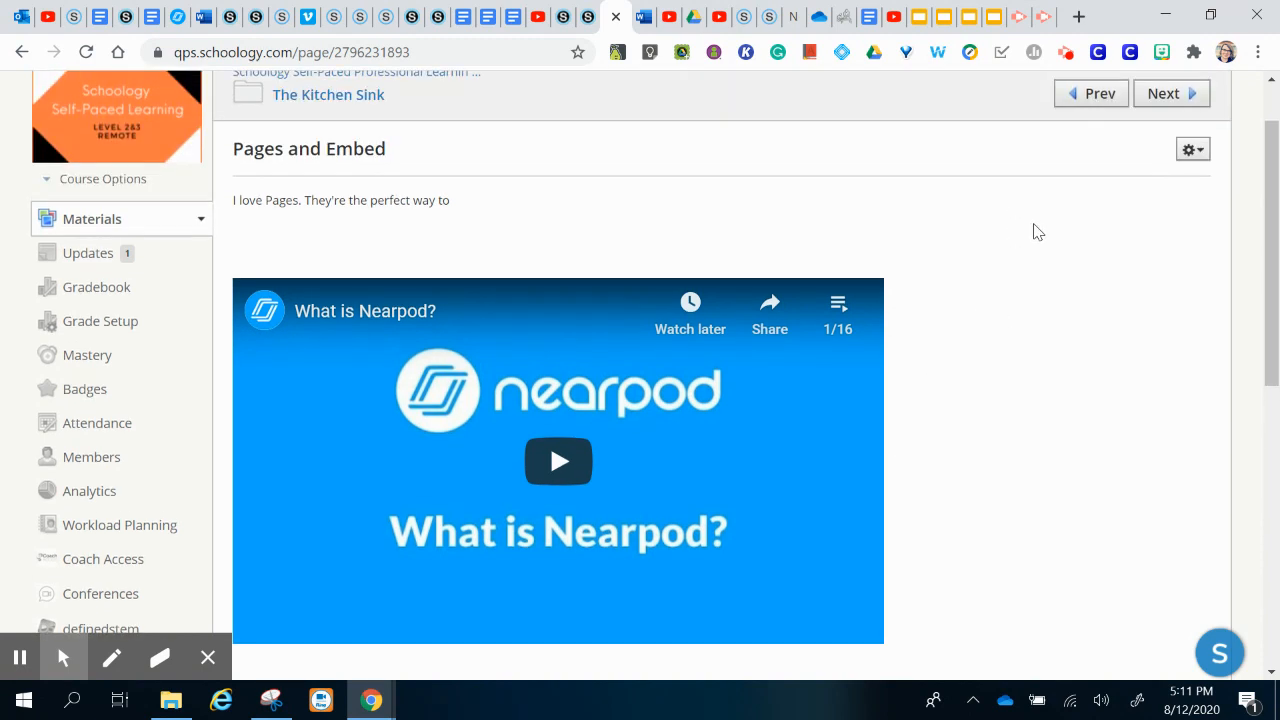
# Step: Reopen the page for editing and switch to the Screencastify recording
pyautogui.click(1192, 152)
pyautogui.click(1160, 182)
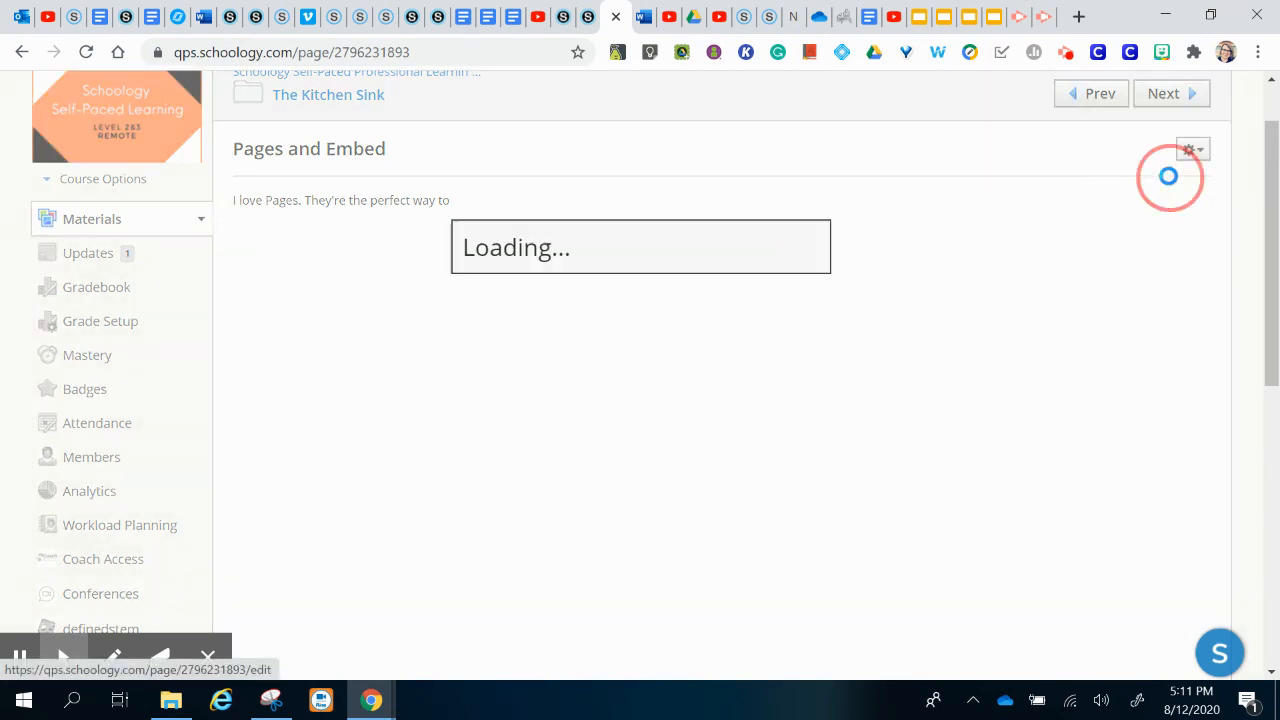
pyautogui.click(1043, 26)
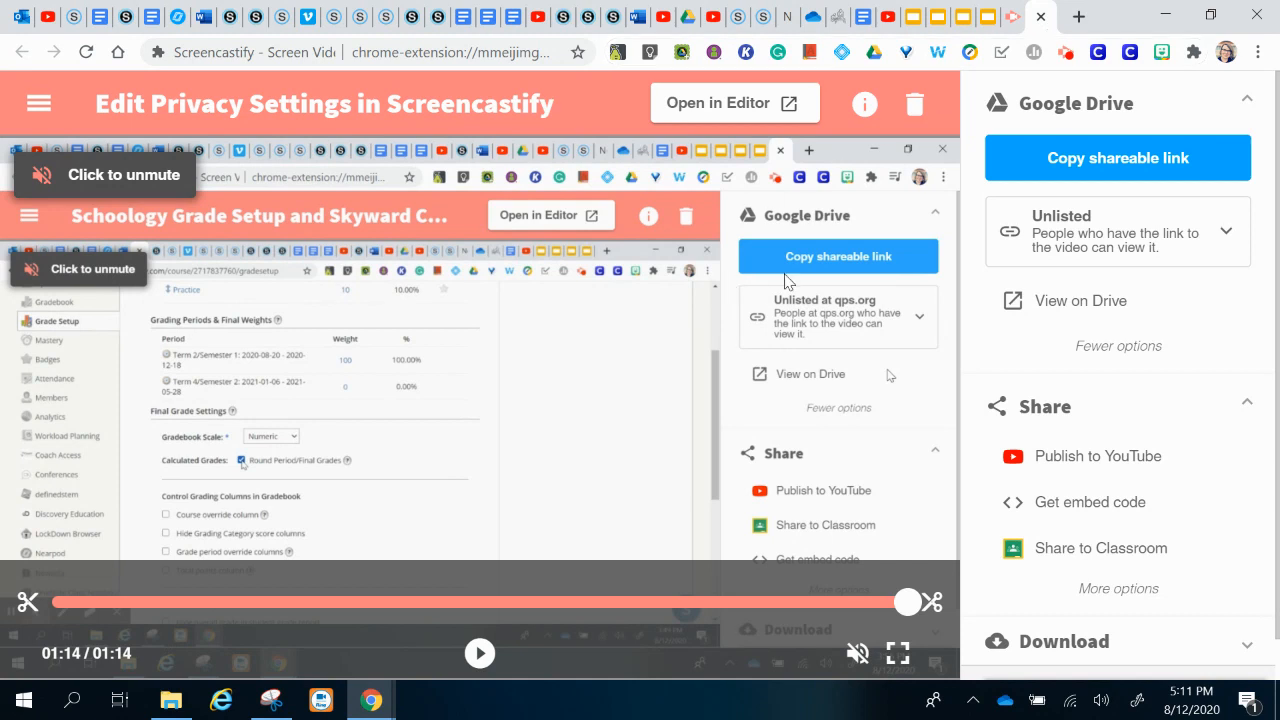
# Step: Set the Screencastify recording's Google Drive privacy to Unlisted
pyautogui.click(1108, 345)
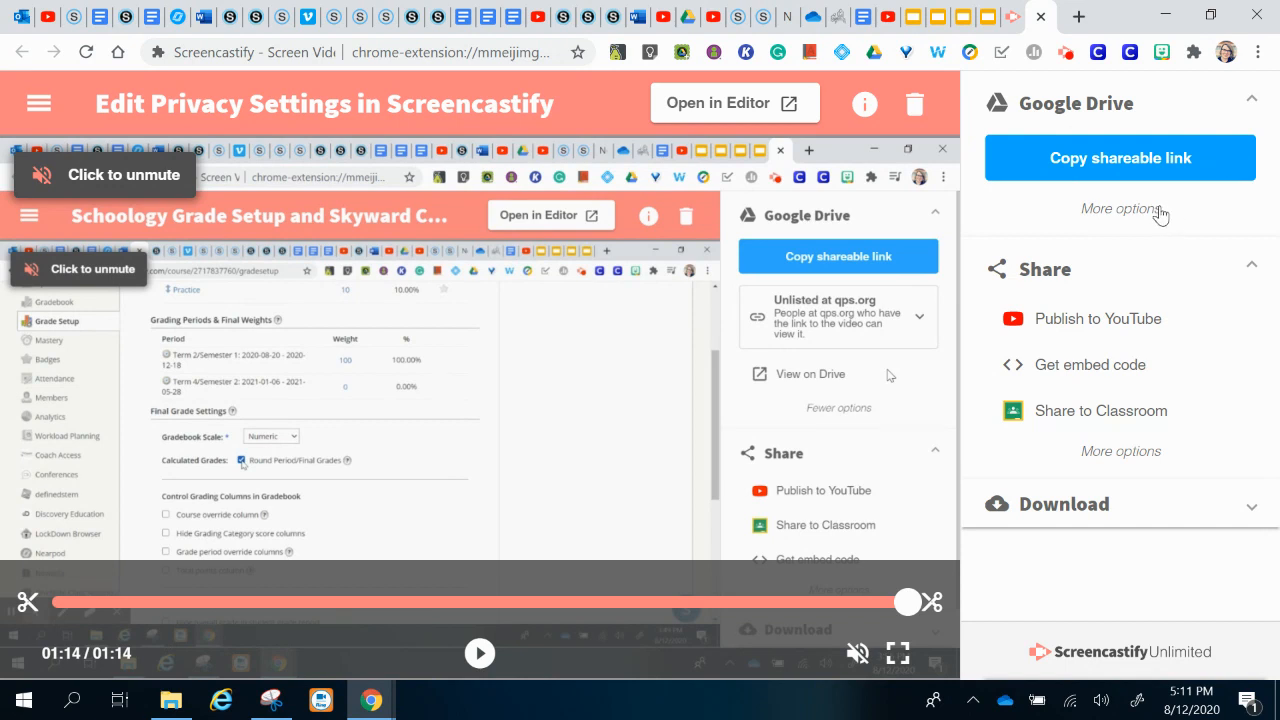
pyautogui.click(1120, 209)
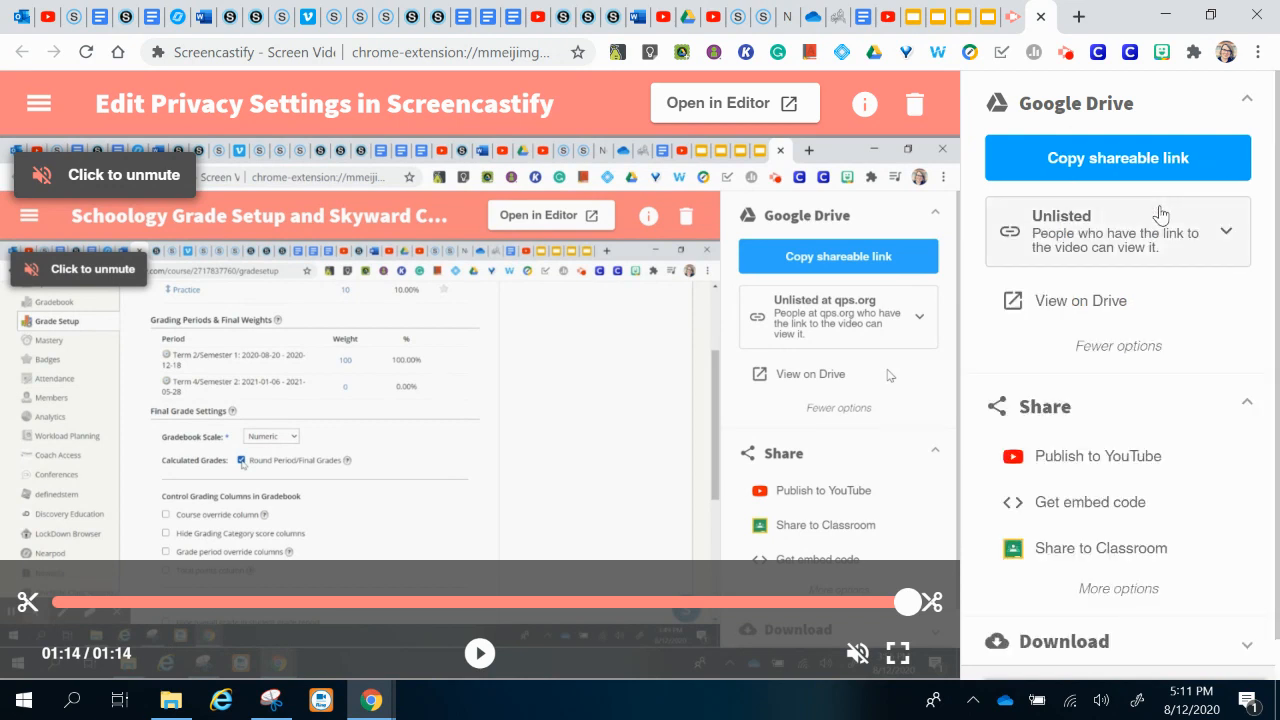
pyautogui.click(1160, 220)
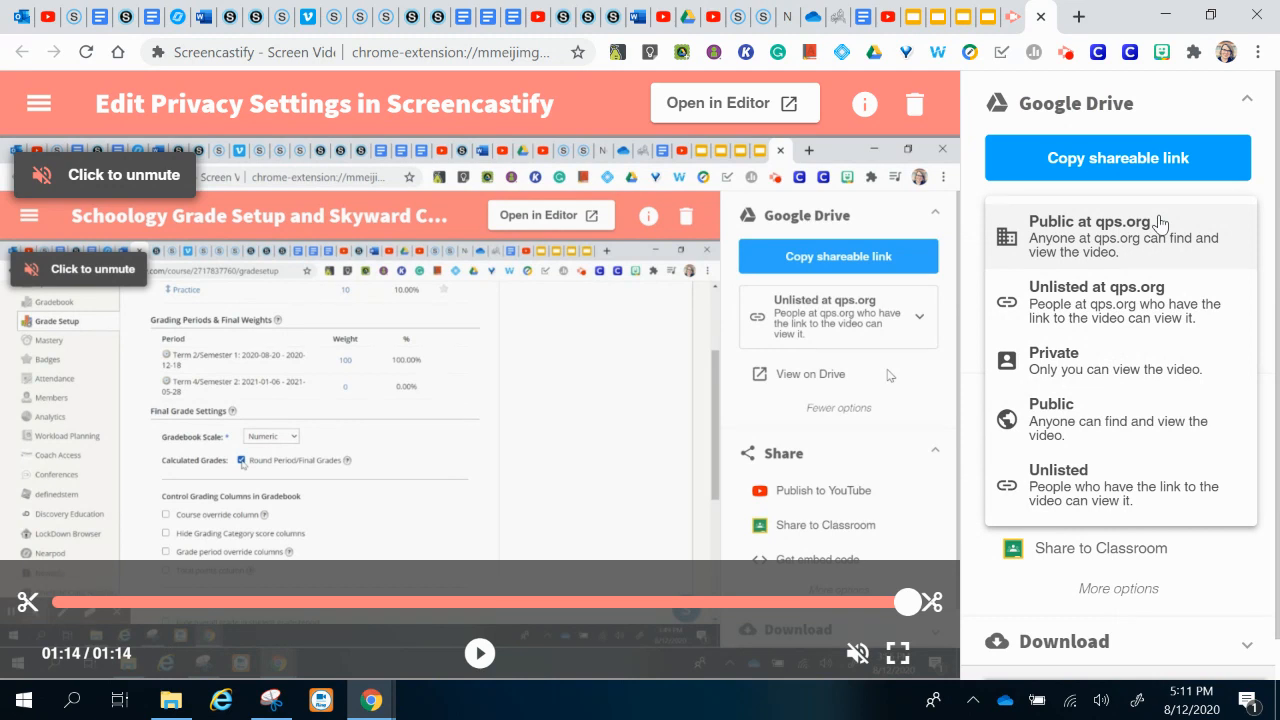
pyautogui.click(1115, 505)
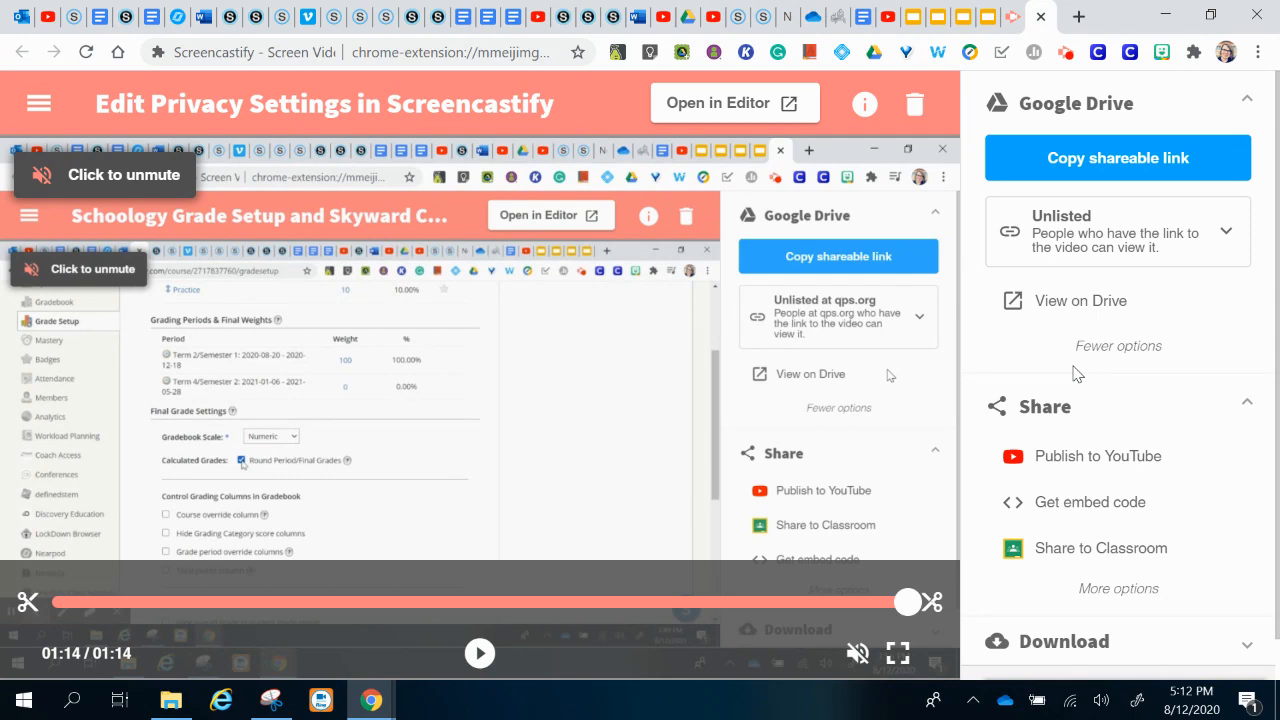
pyautogui.scroll(-1, 1076, 374)
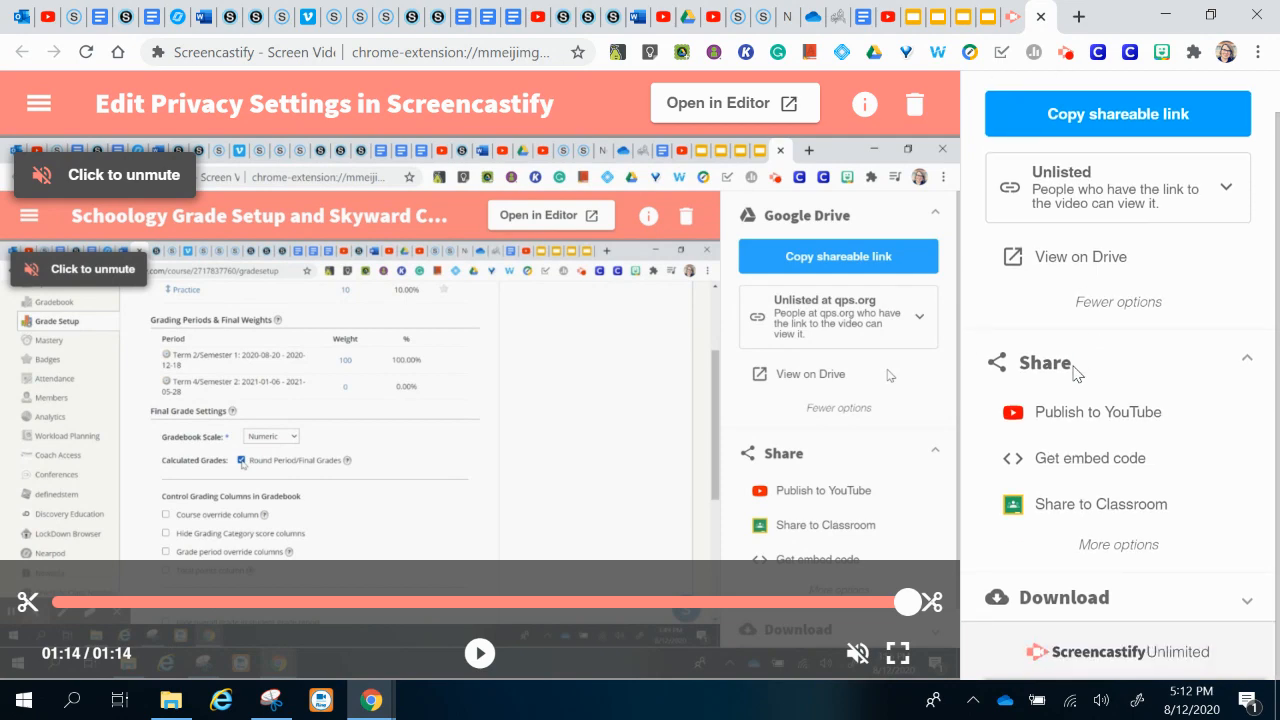
# Step: Copy the recording's embed code and return to the Schoology page editor
pyautogui.click(1059, 462)
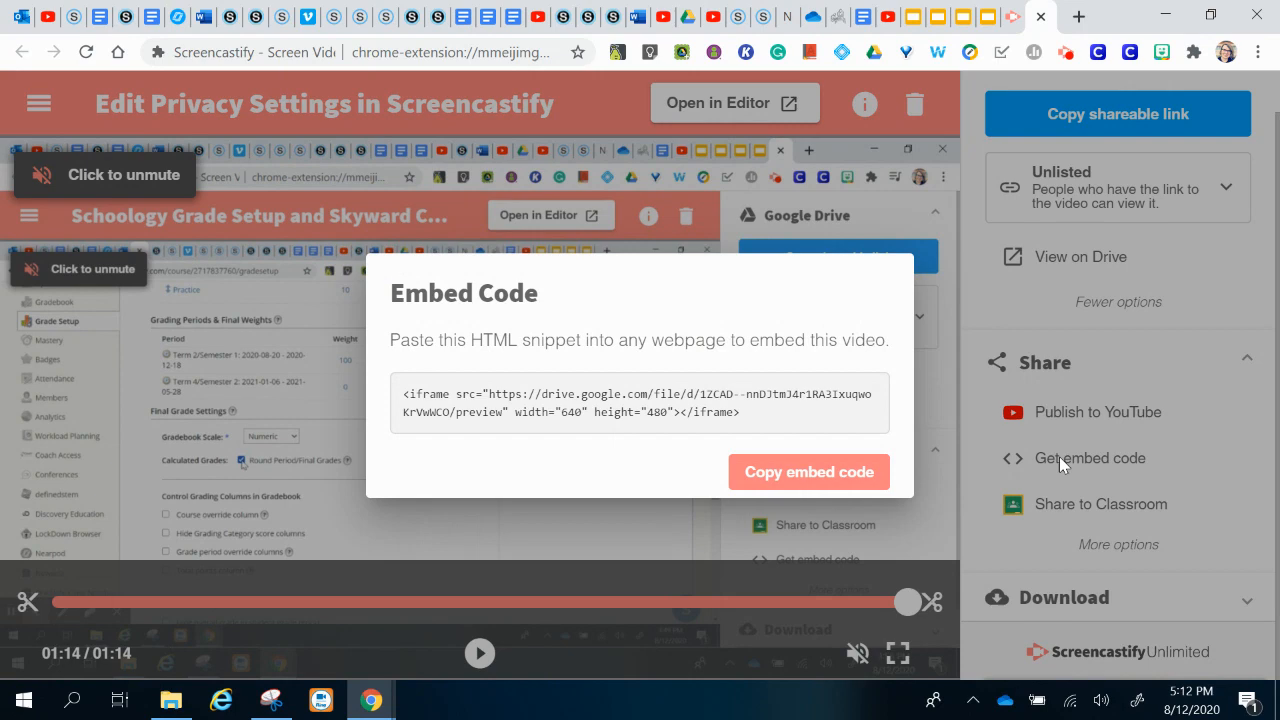
pyautogui.click(855, 482)
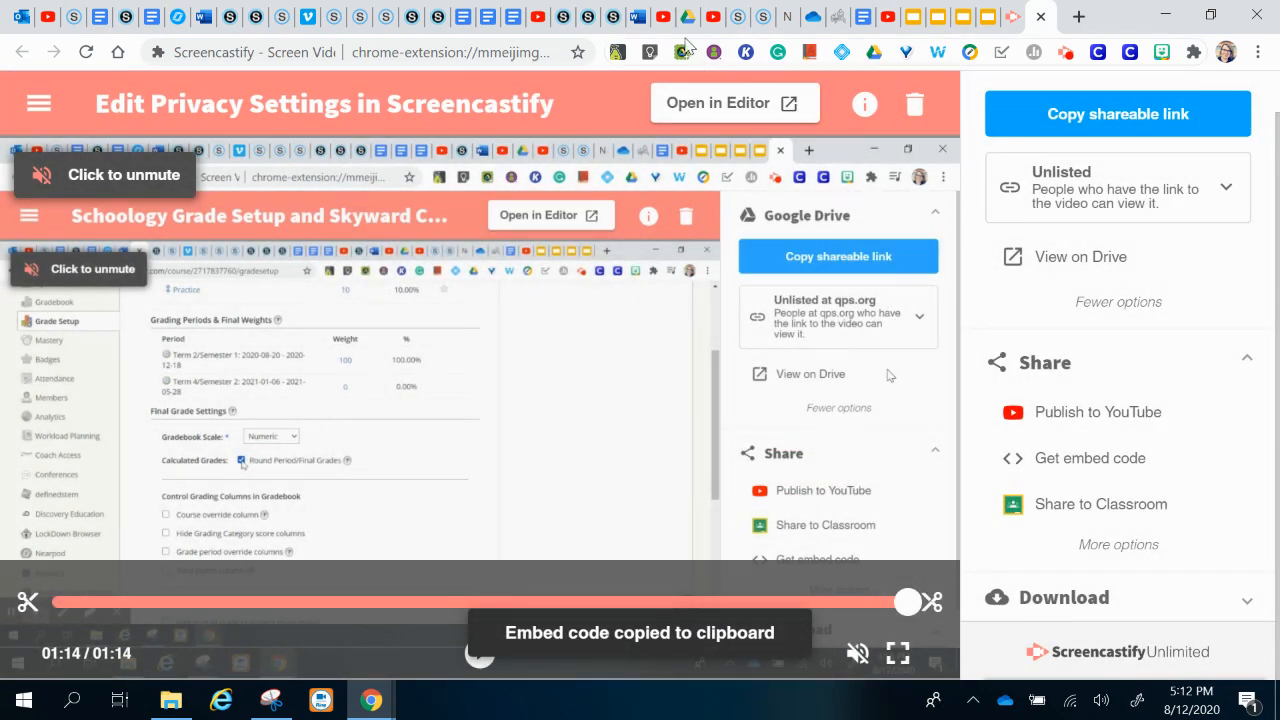
pyautogui.click(613, 16)
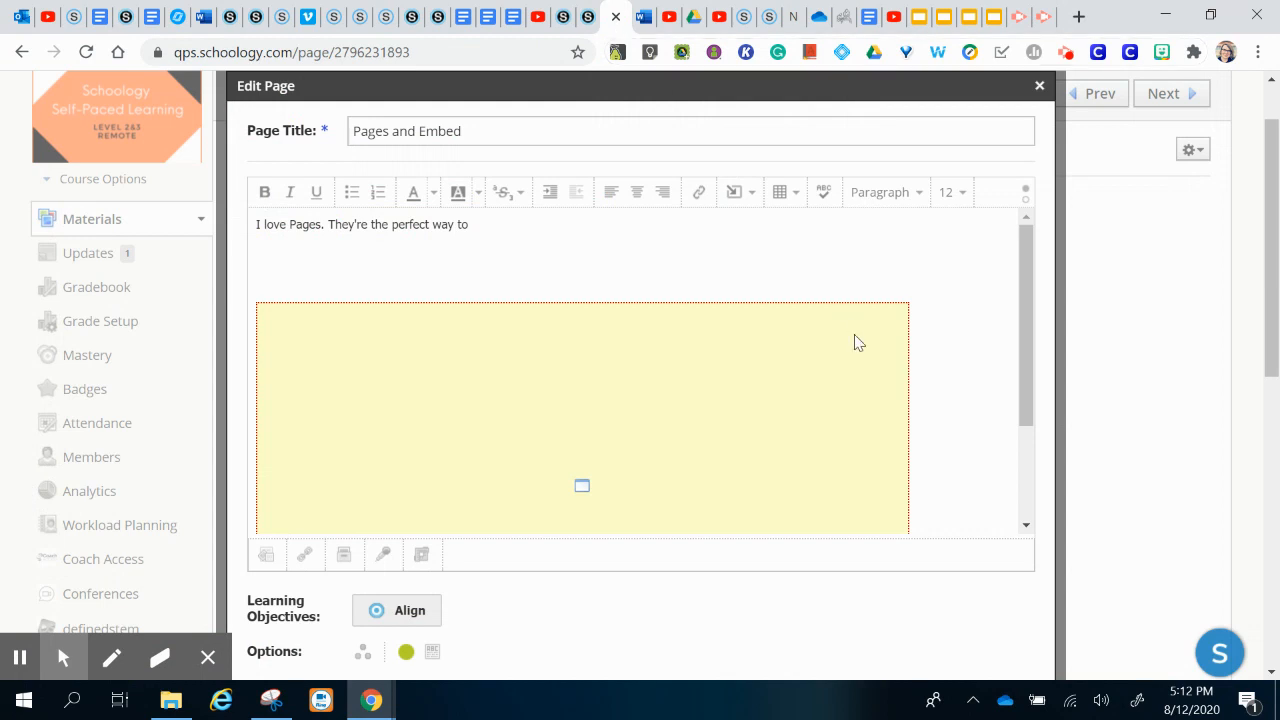
# Step: Paste the Screencastify iframe into the page HTML below the YouTube playlist embed
pyautogui.click(960, 451)
pyautogui.scroll(-2, 960, 451)
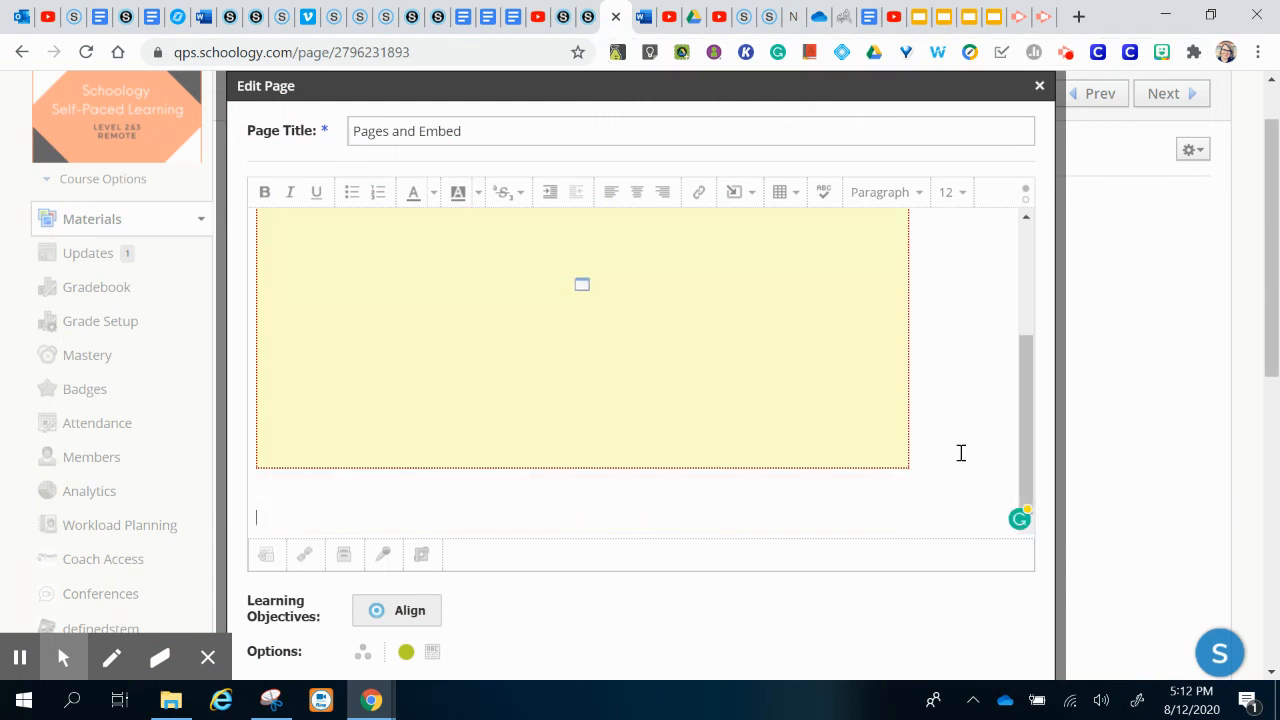
pyautogui.press('Return')
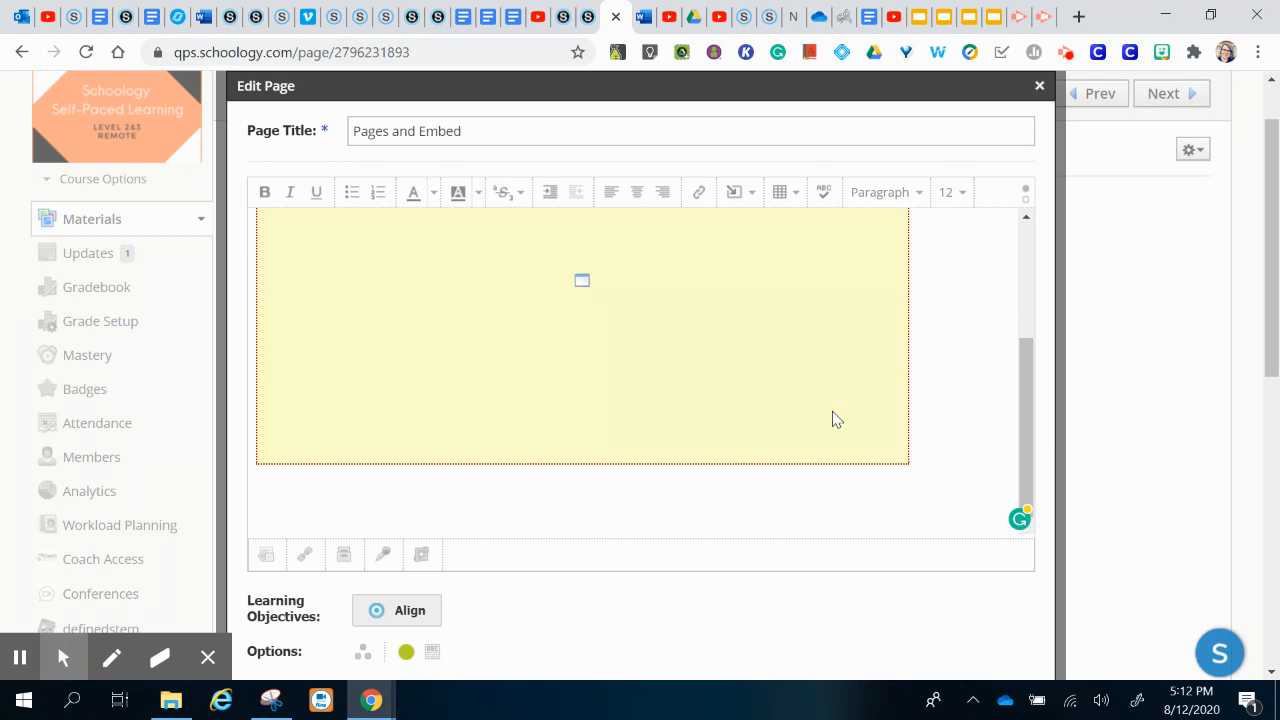
pyautogui.click(1026, 190)
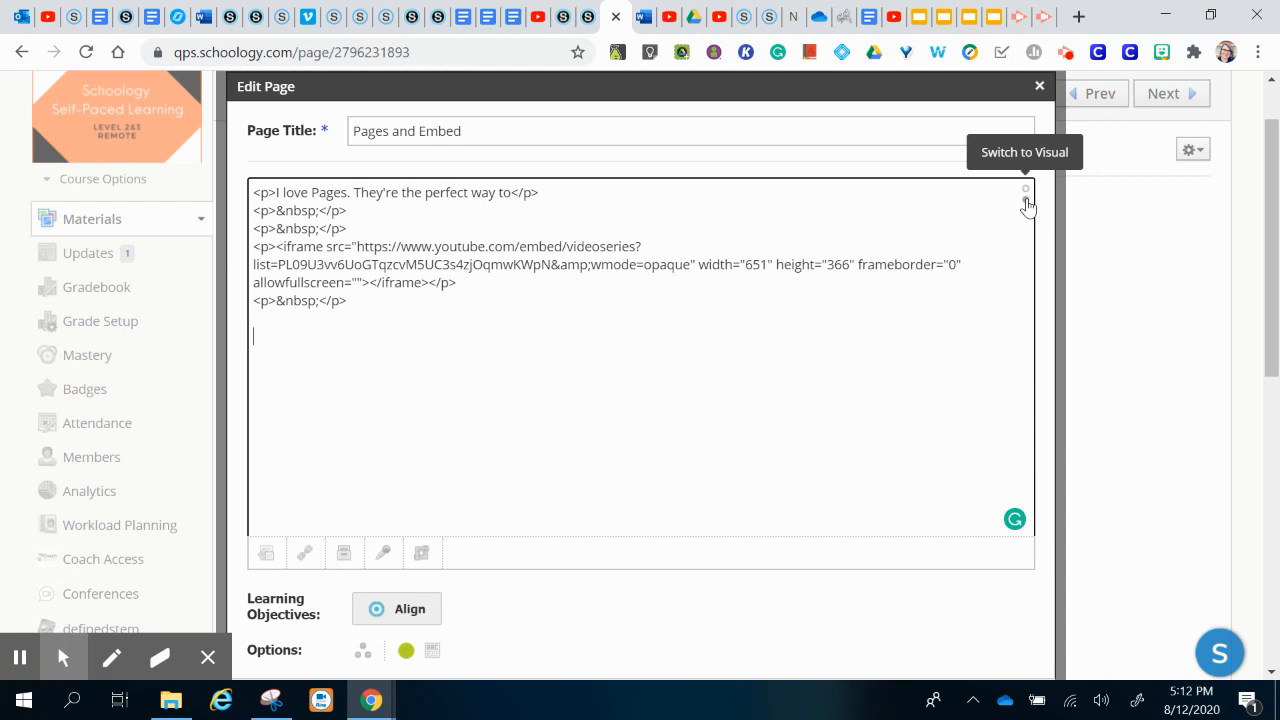
pyautogui.hotkey('ctrl', 'v')
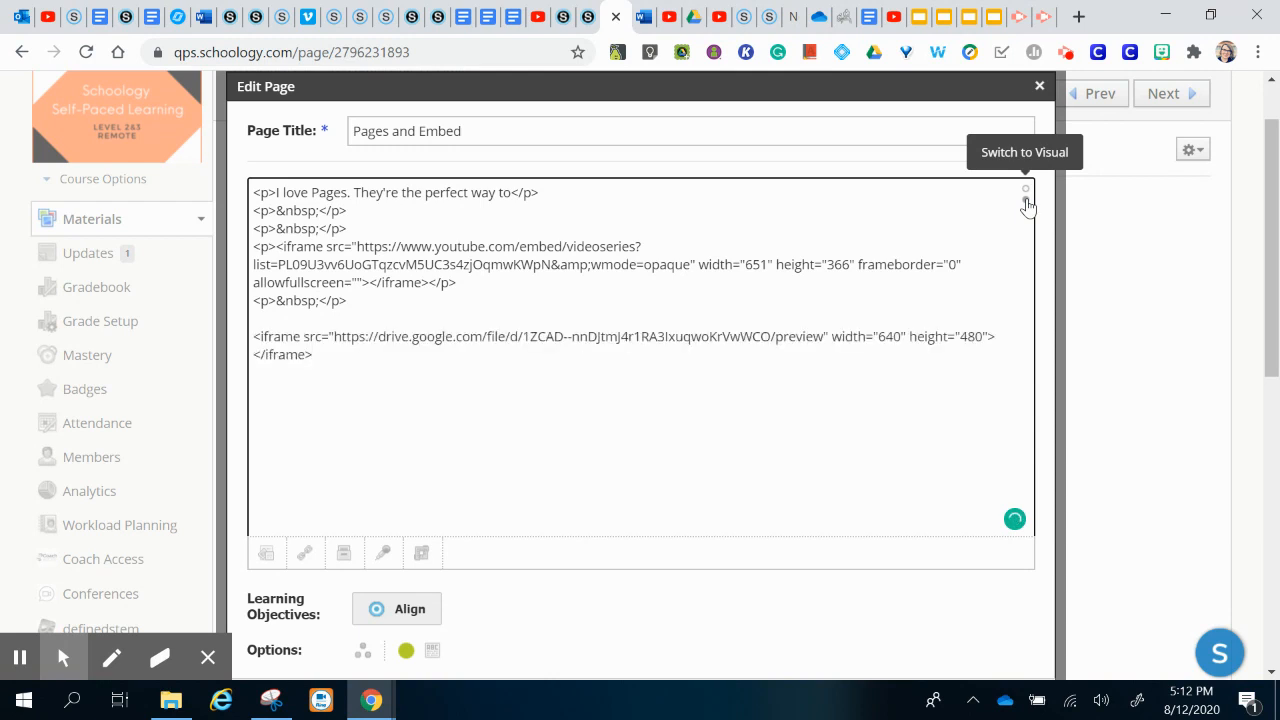
pyautogui.scroll(-1, 980, 409)
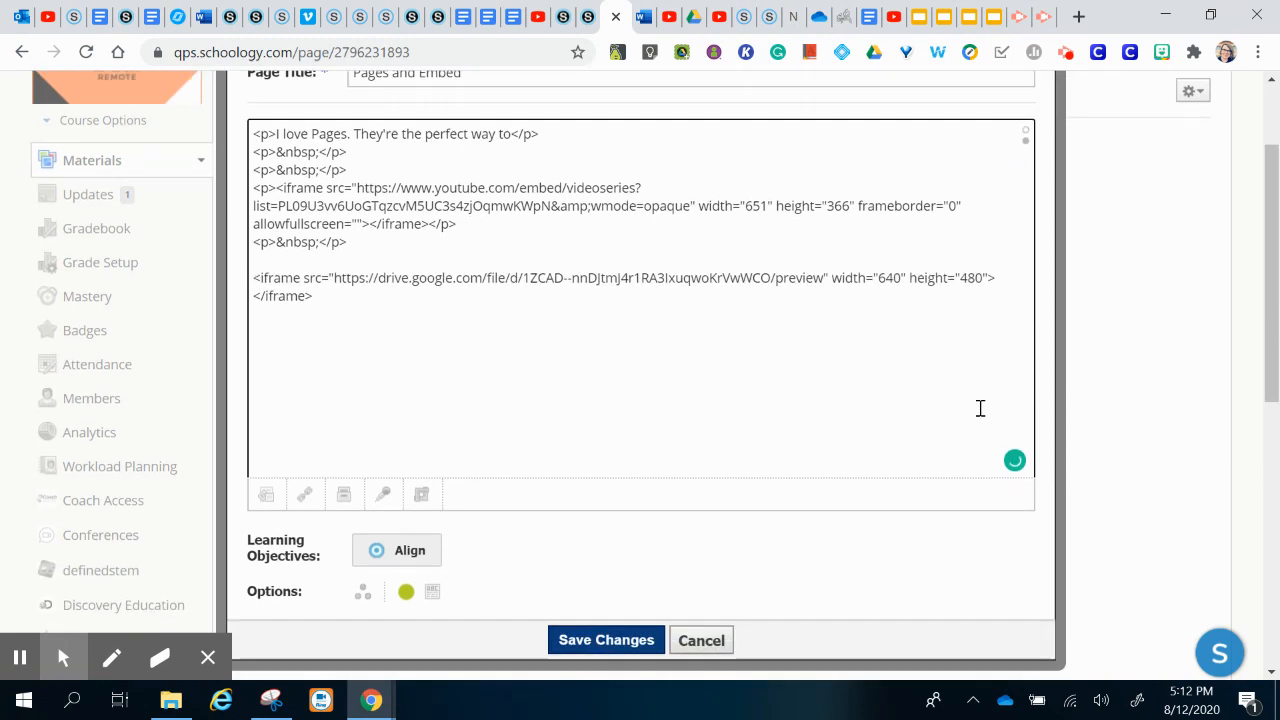
pyautogui.click(1026, 101)
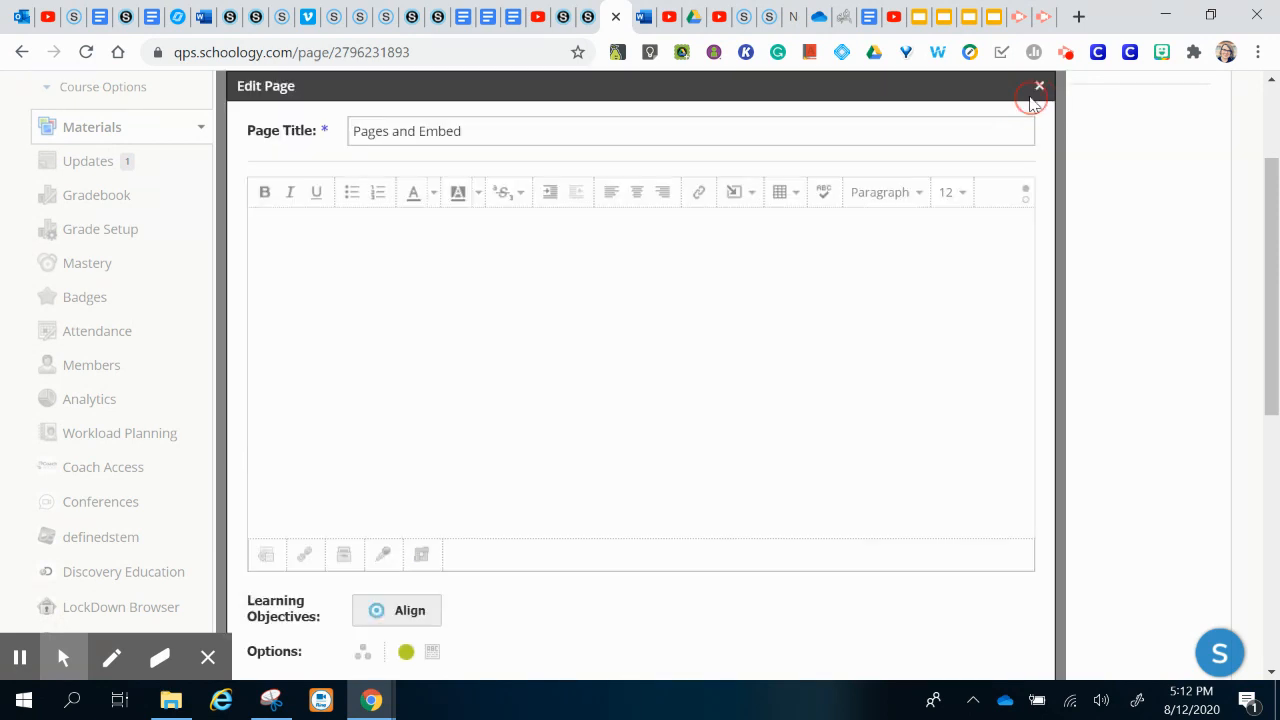
pyautogui.scroll(-2, 1016, 278)
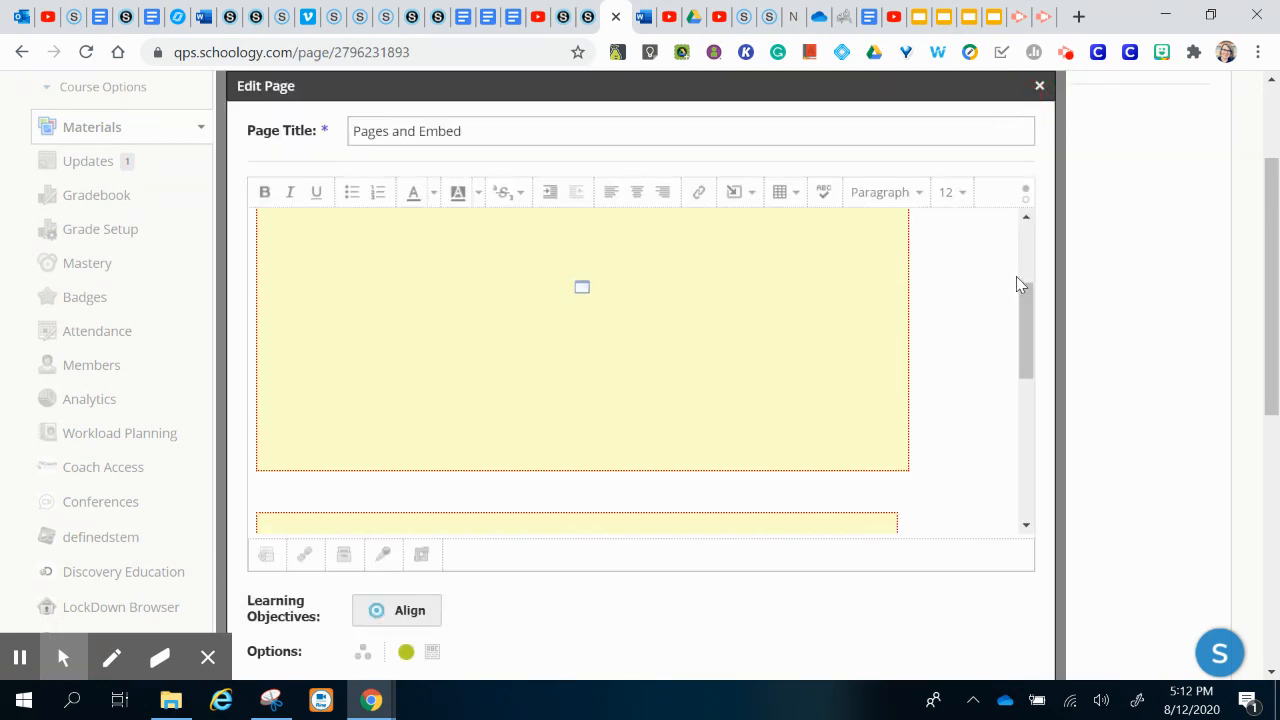
pyautogui.scroll(-2, 1016, 278)
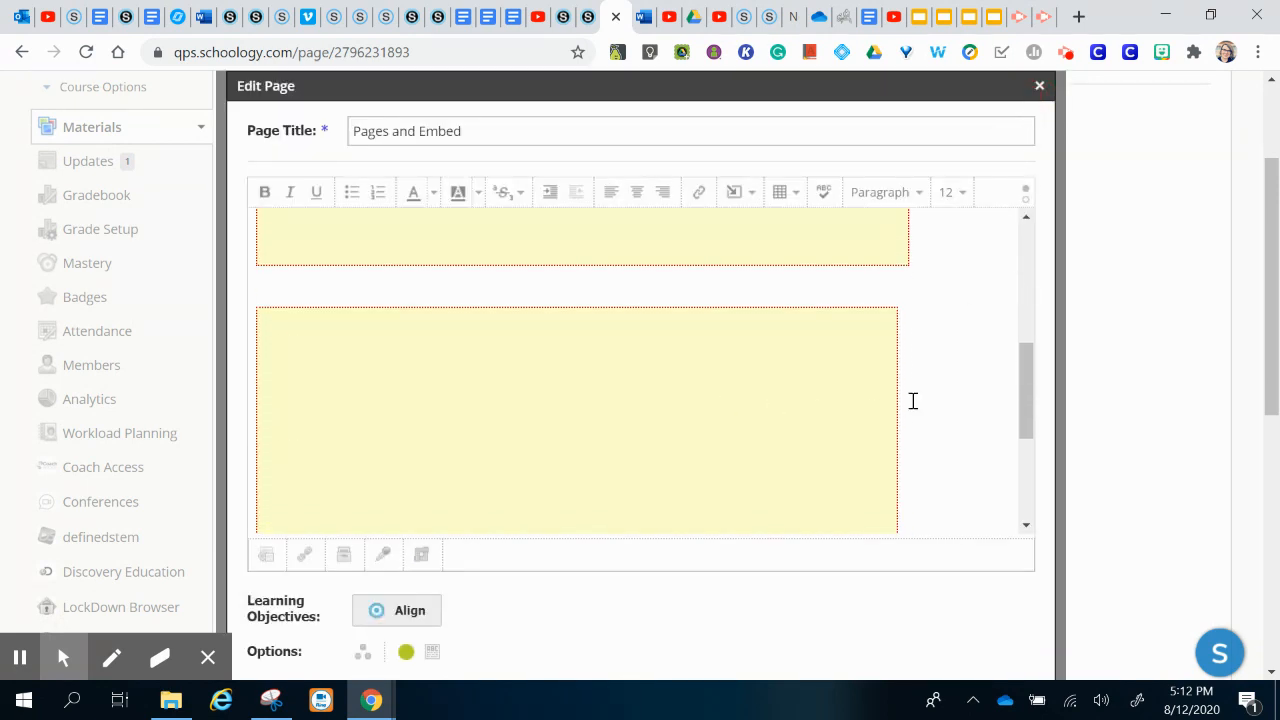
pyautogui.scroll(-5, 911, 400)
# Step: Save the page and test the embedded Screencastify video by playing and pausing it
pyautogui.click(588, 456)
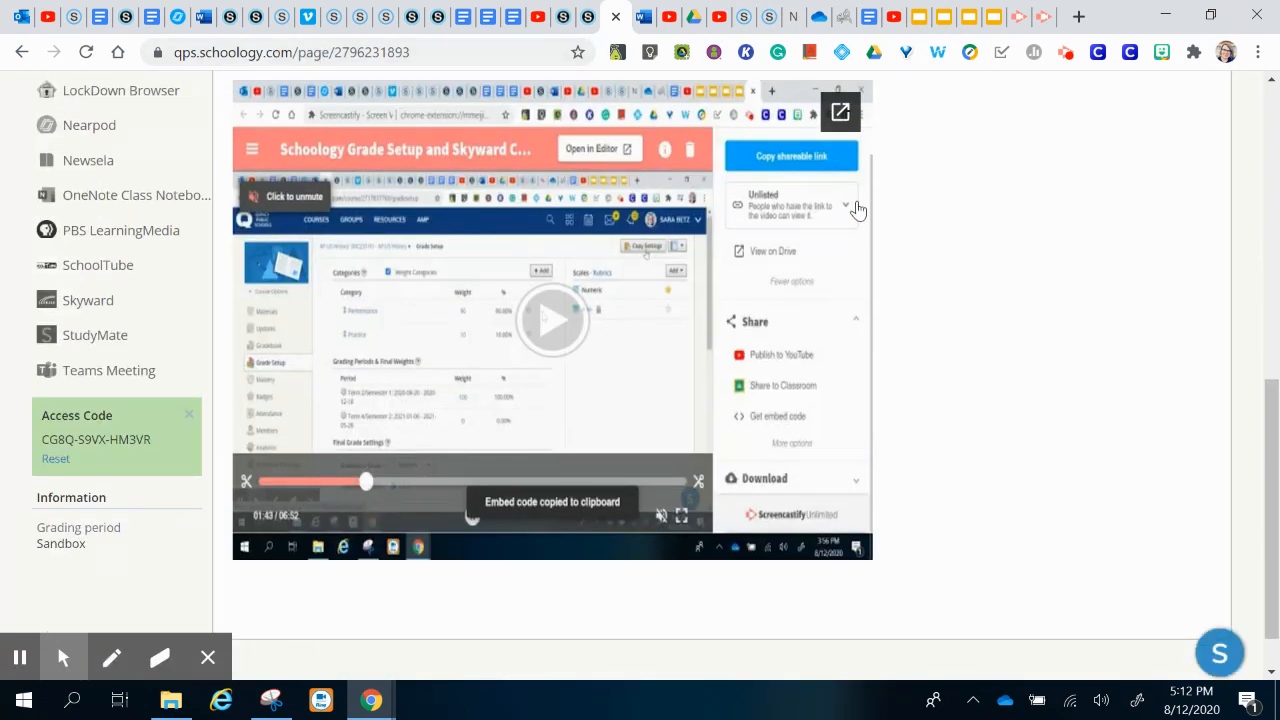
pyautogui.click(576, 321)
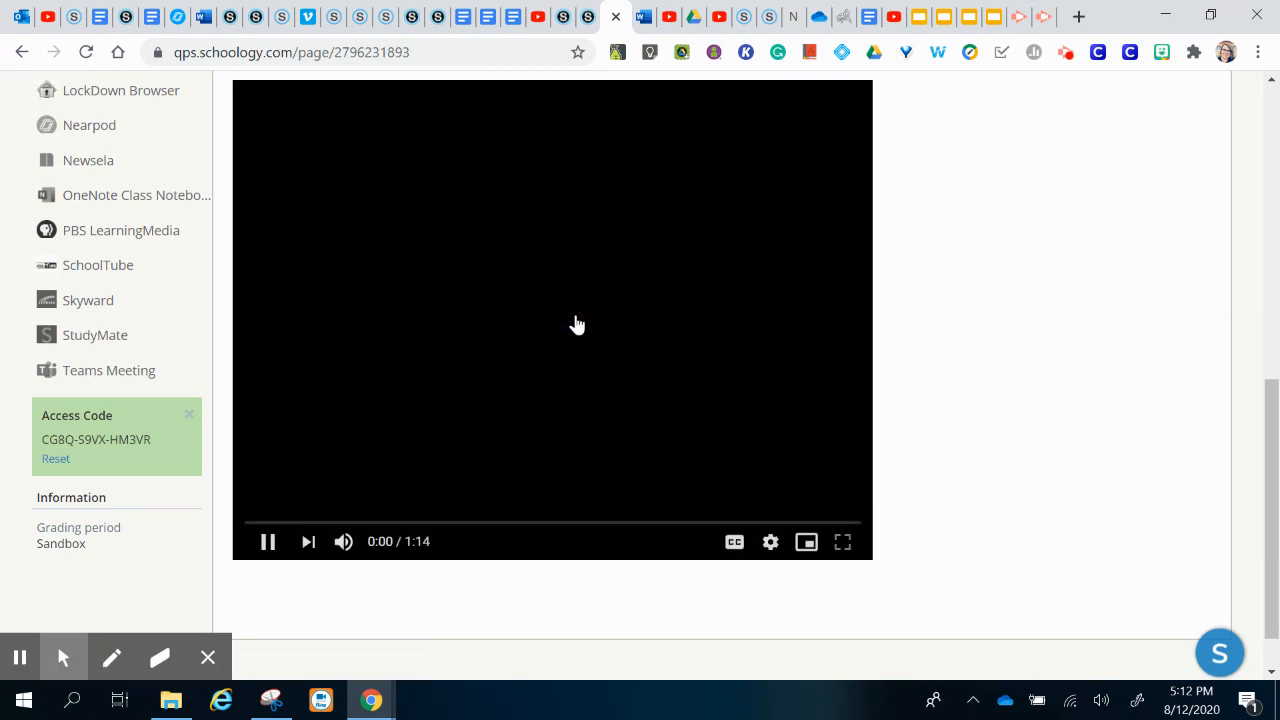
pyautogui.click(268, 541)
pyautogui.scroll(5, 788, 478)
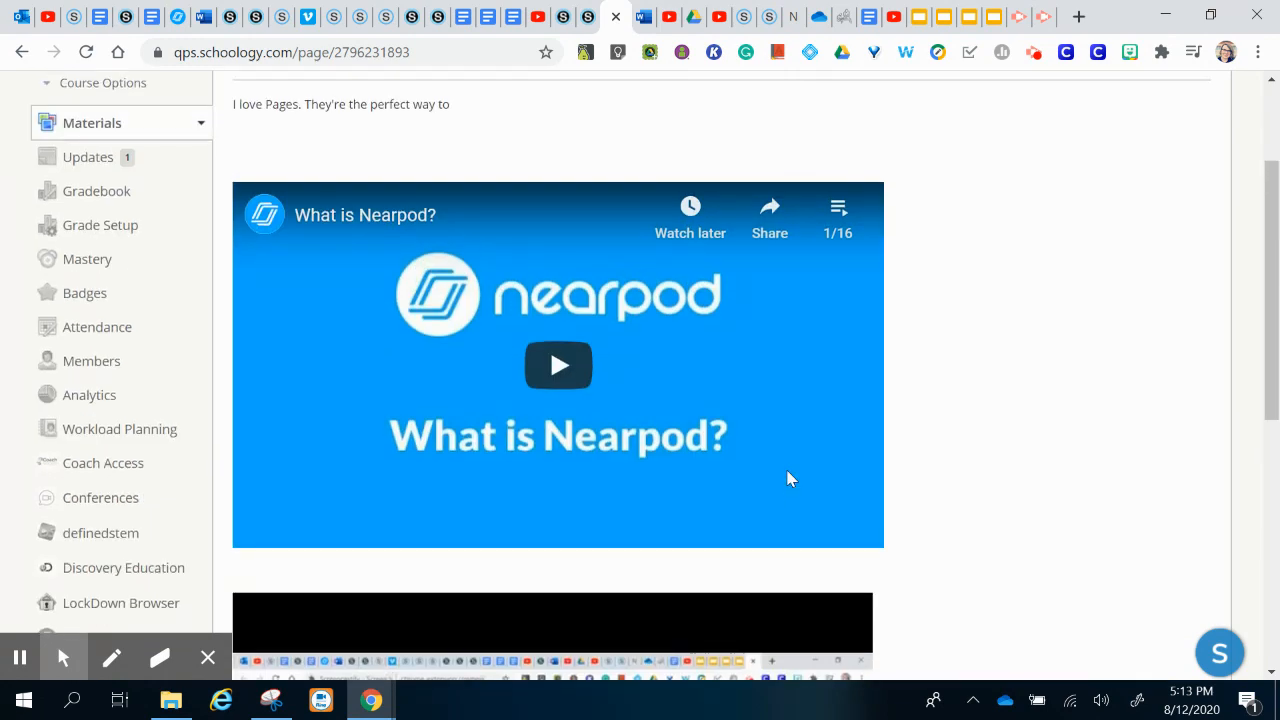
# Step: In a new tab, search 'form.microsoft.con' and open the Microsoft Forms site
pyautogui.click(1078, 18)
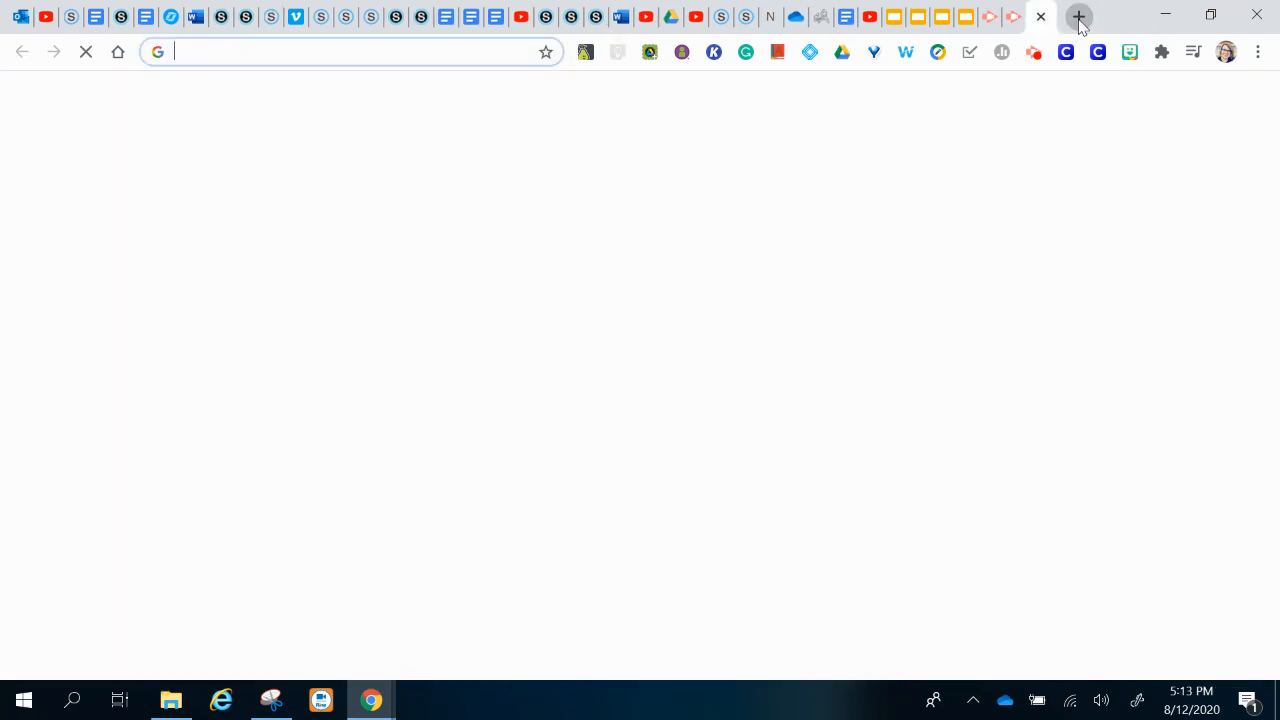
pyautogui.write('form')
pyautogui.press('BackSpace')
pyautogui.write('.microsoft.con')
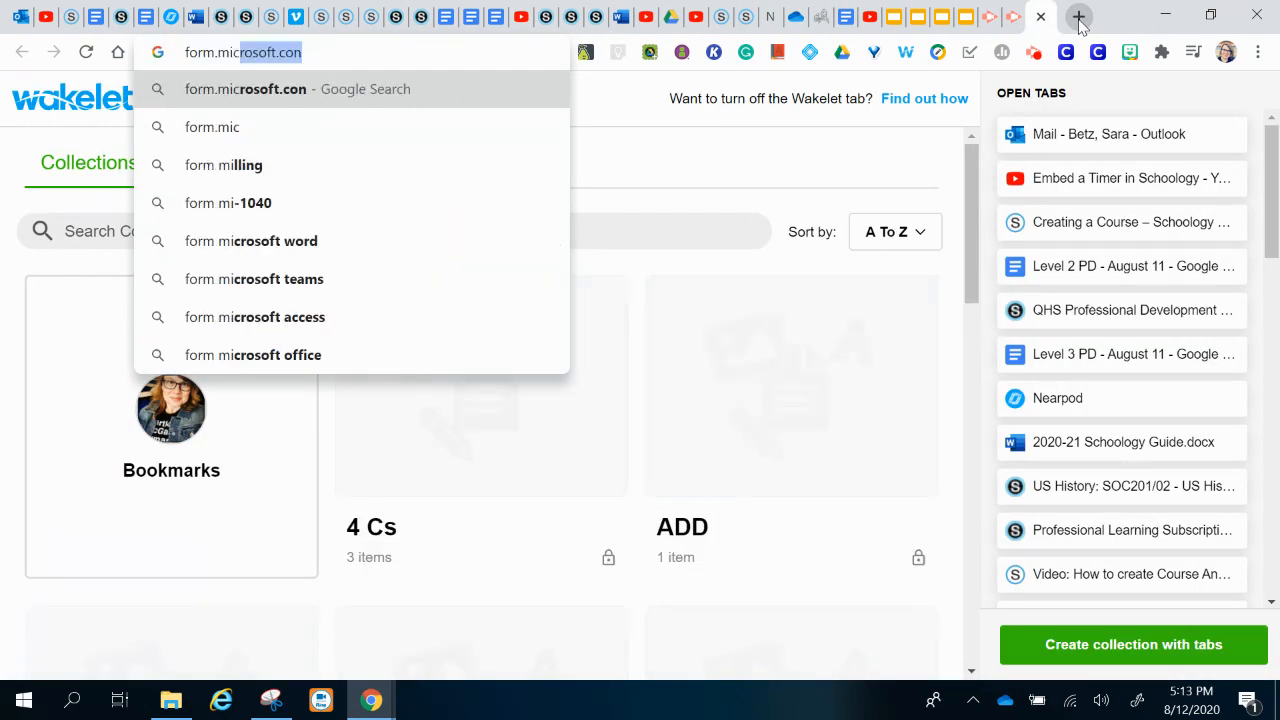
pyautogui.press('Return')
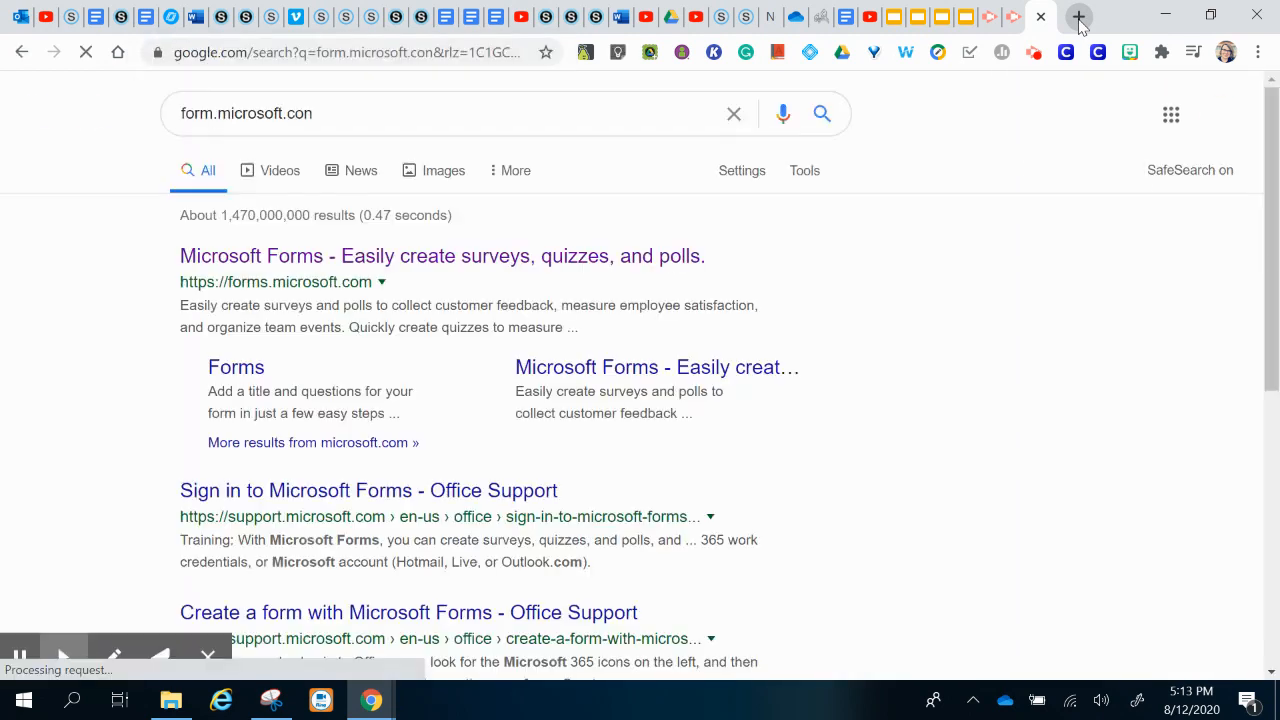
pyautogui.click(570, 255)
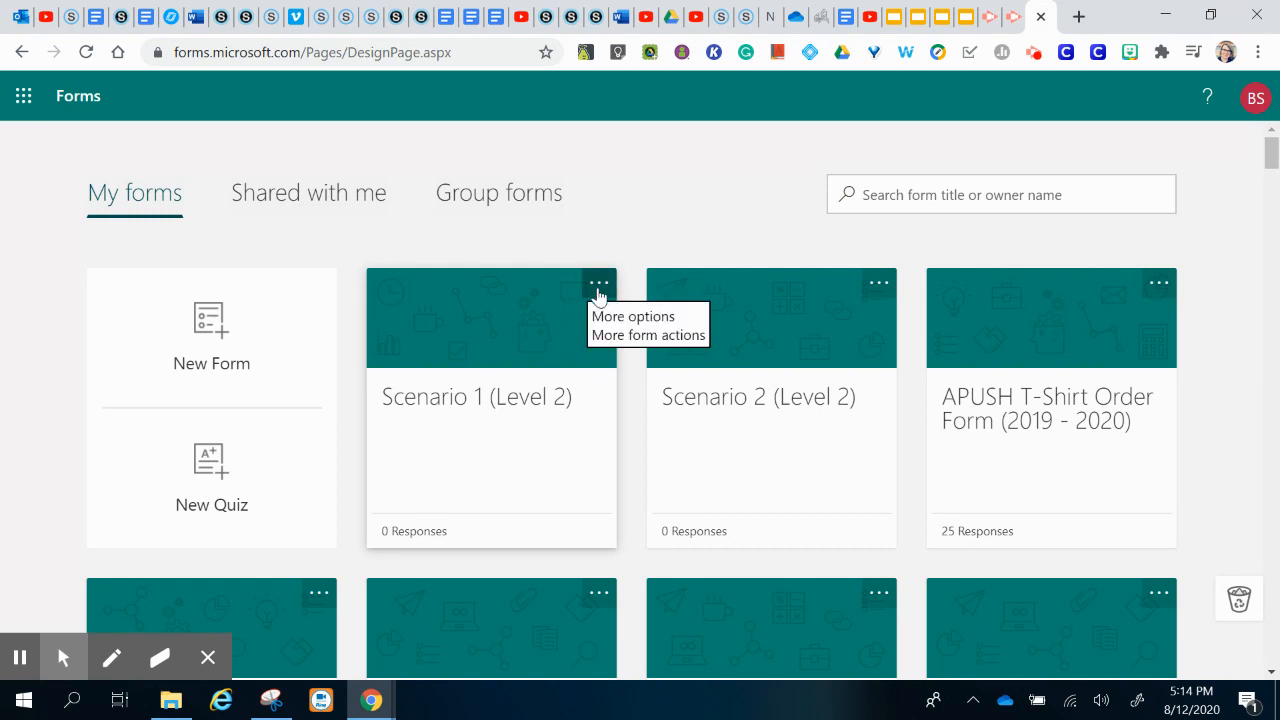
# Step: Copy the Scenario 1 (Level 2) form's embed code and return to the Pages and Embed page
pyautogui.click(514, 420)
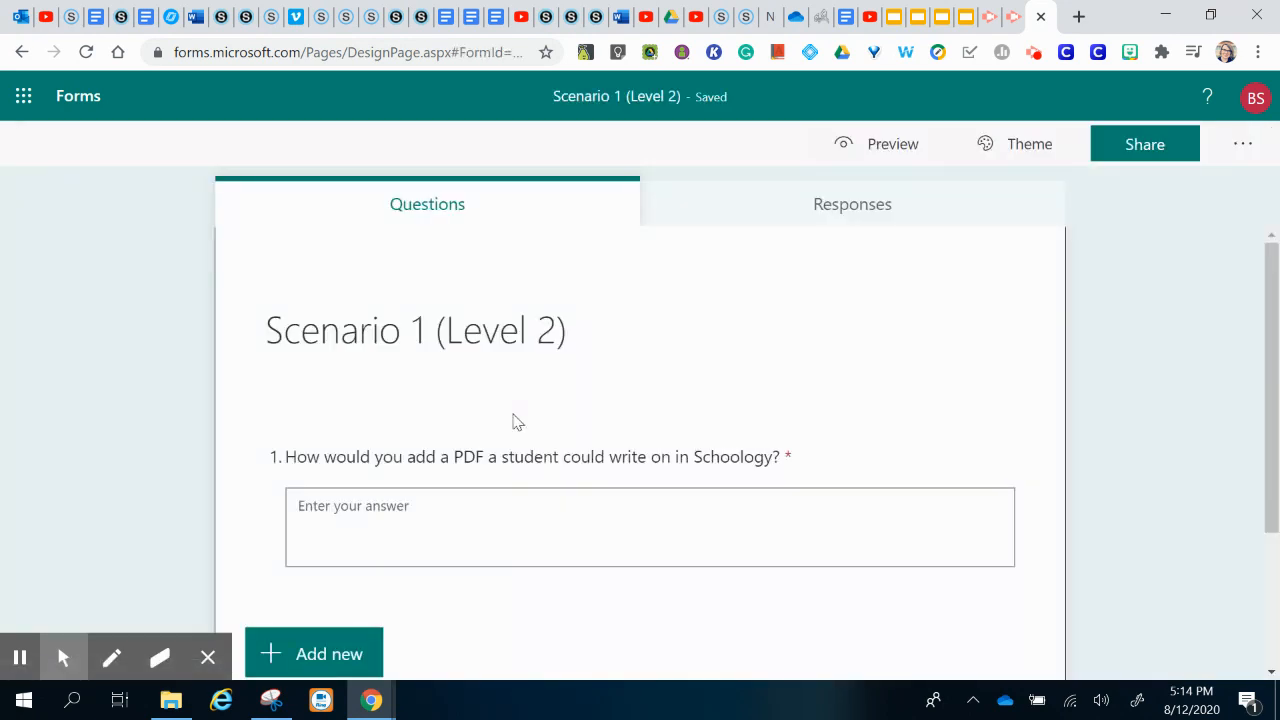
pyautogui.click(1136, 148)
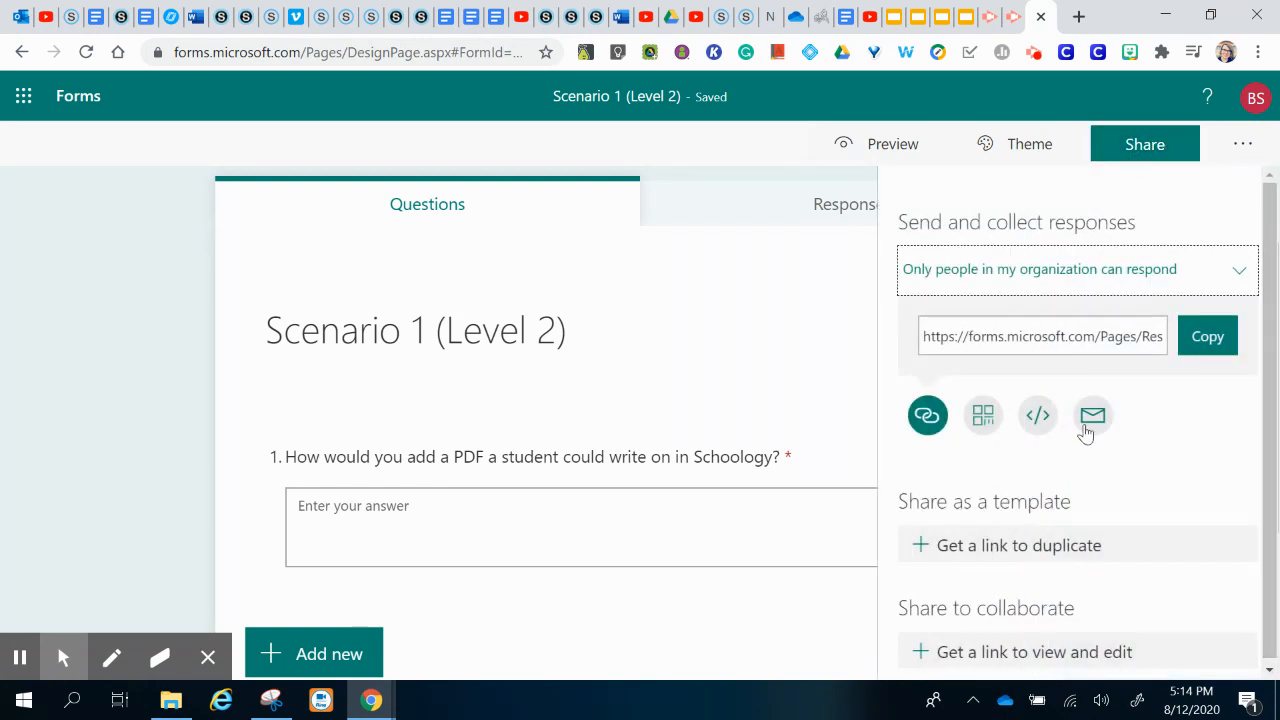
pyautogui.click(1038, 418)
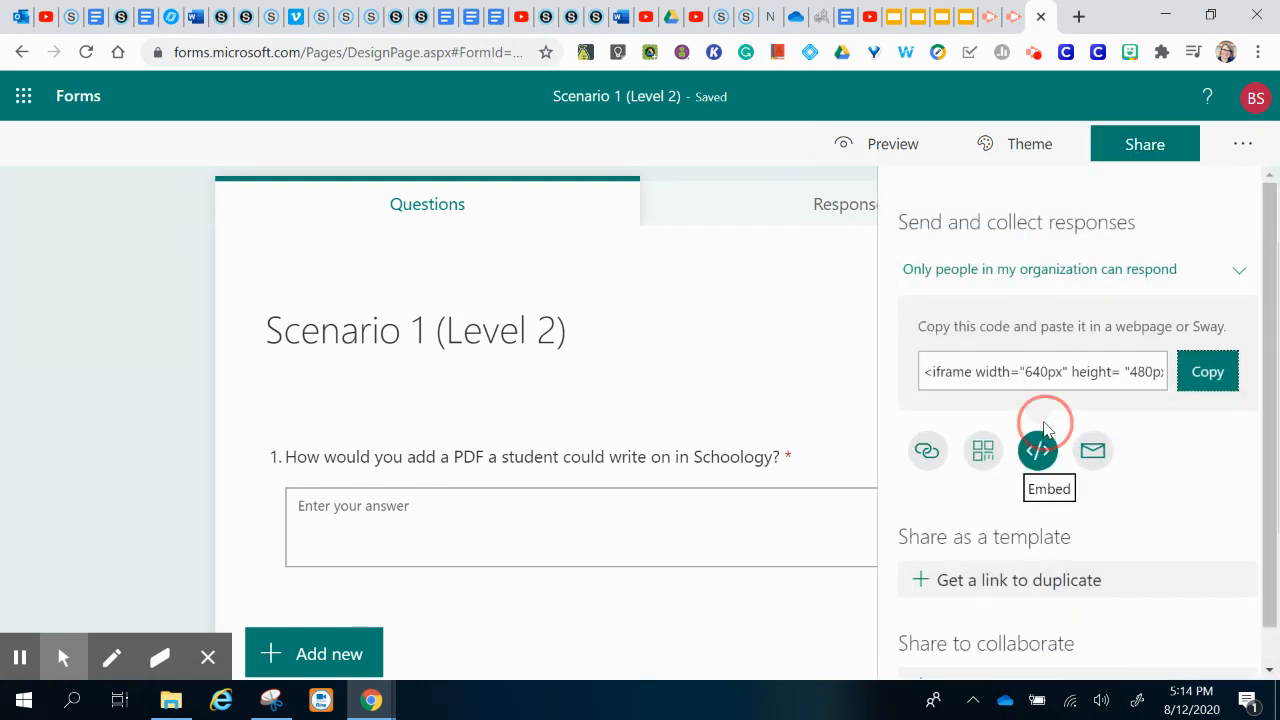
pyautogui.click(1209, 378)
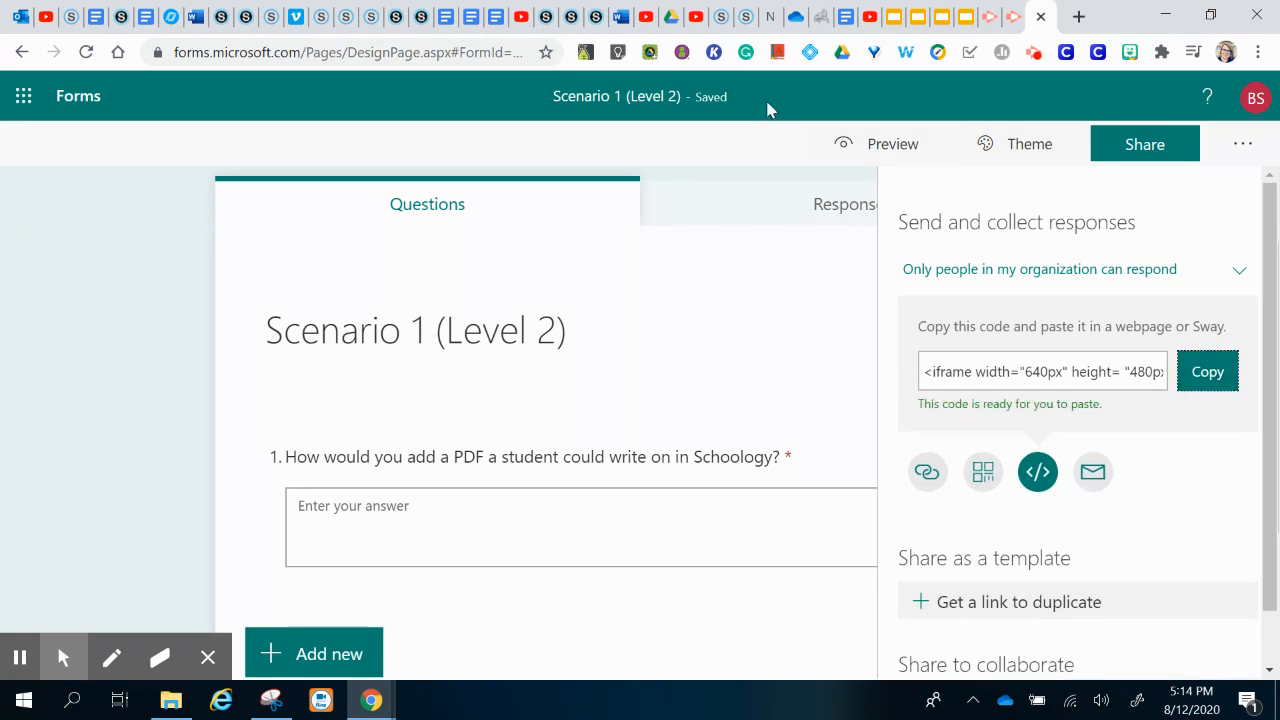
pyautogui.click(598, 30)
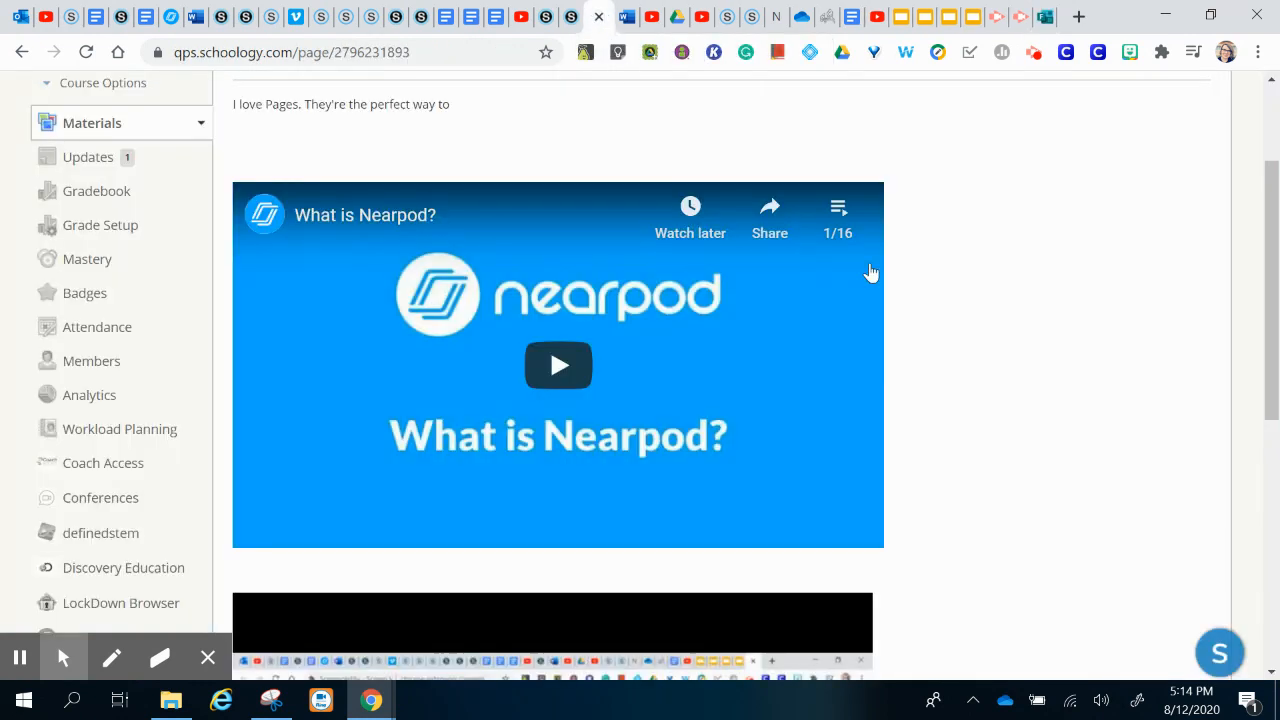
# Step: Reopen the page for editing and start a new line after the last embed
pyautogui.scroll(2, 1150, 350)
pyautogui.click(1188, 211)
pyautogui.click(1165, 242)
pyautogui.scroll(-1, 1128, 437)
pyautogui.scroll(-2, 993, 423)
pyautogui.scroll(-3, 993, 423)
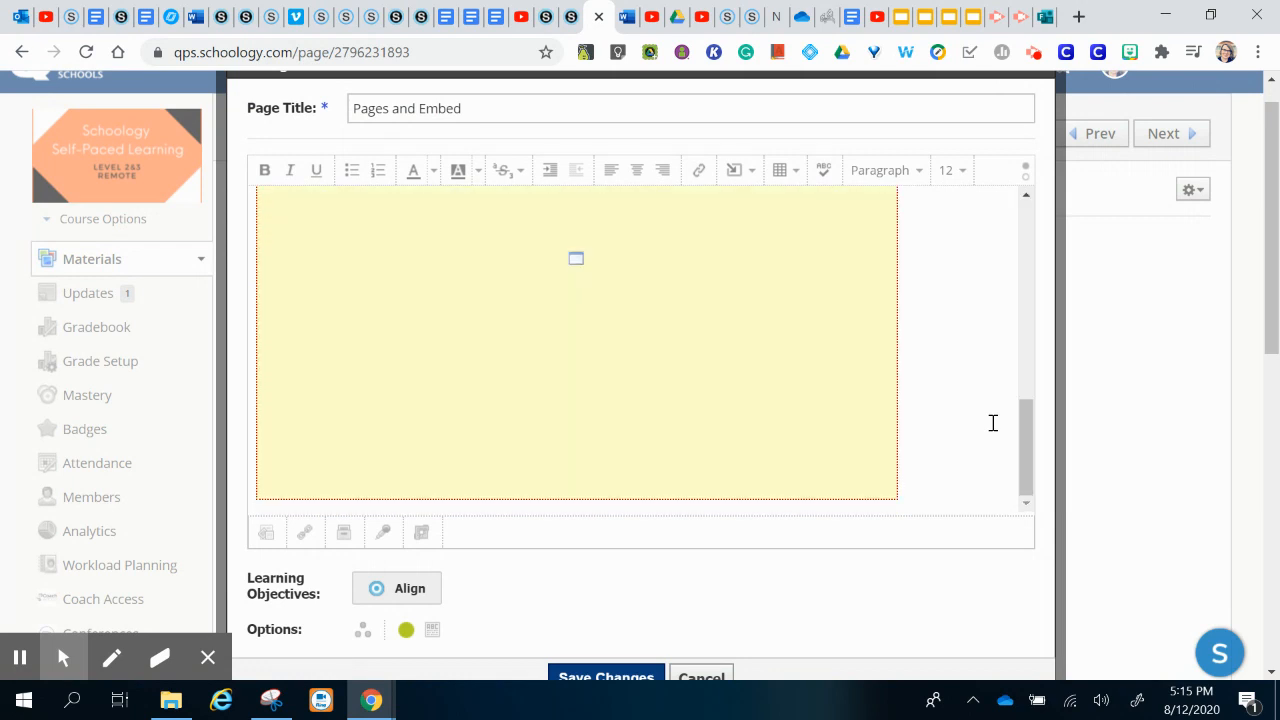
pyautogui.click(993, 423)
pyautogui.press('Return')
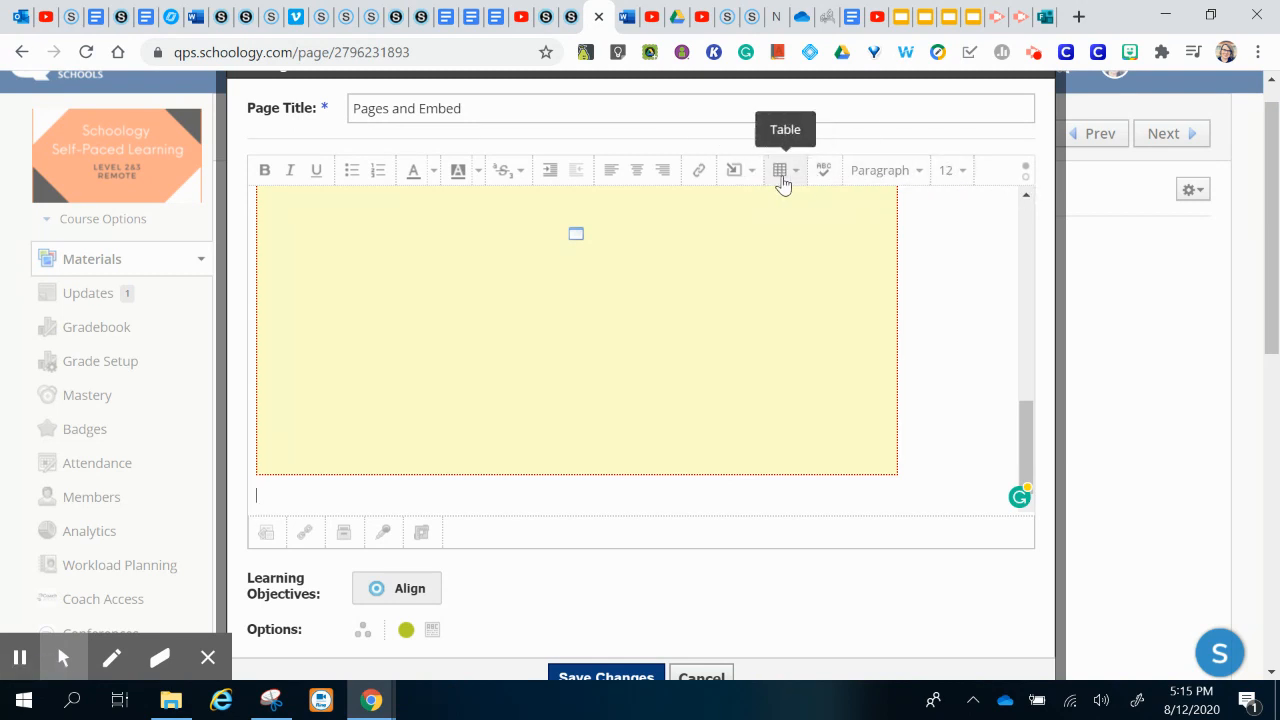
# Step: Insert the Scenario 1 (Level 2) form's embed code as web media and save the page
pyautogui.click(753, 174)
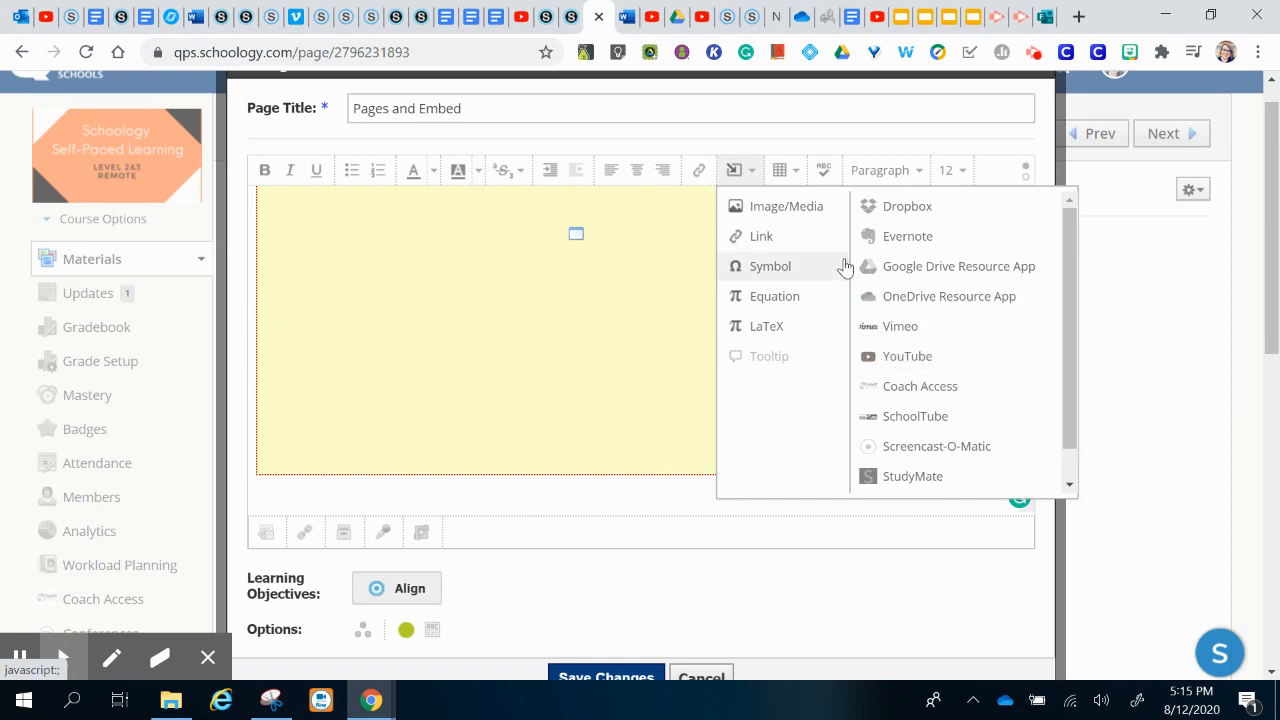
pyautogui.click(806, 208)
pyautogui.click(626, 240)
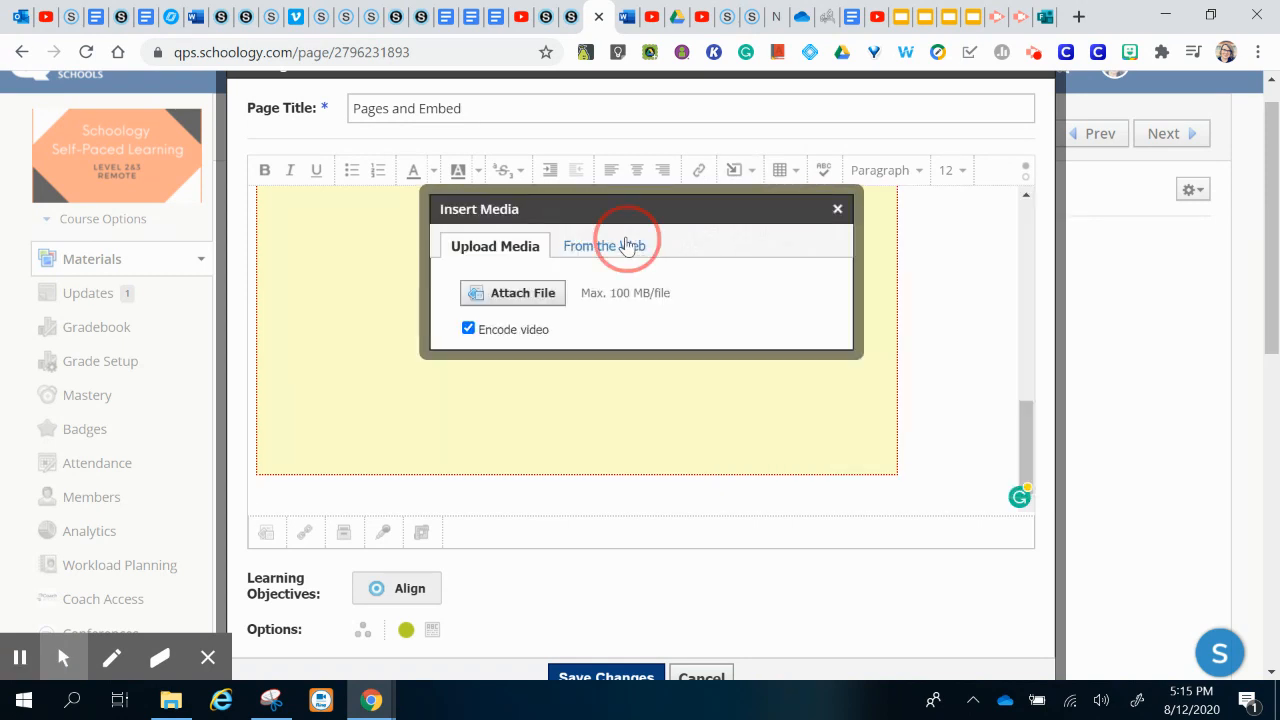
pyautogui.click(674, 268)
pyautogui.click(681, 306)
pyautogui.hotkey('ctrl', 'v')
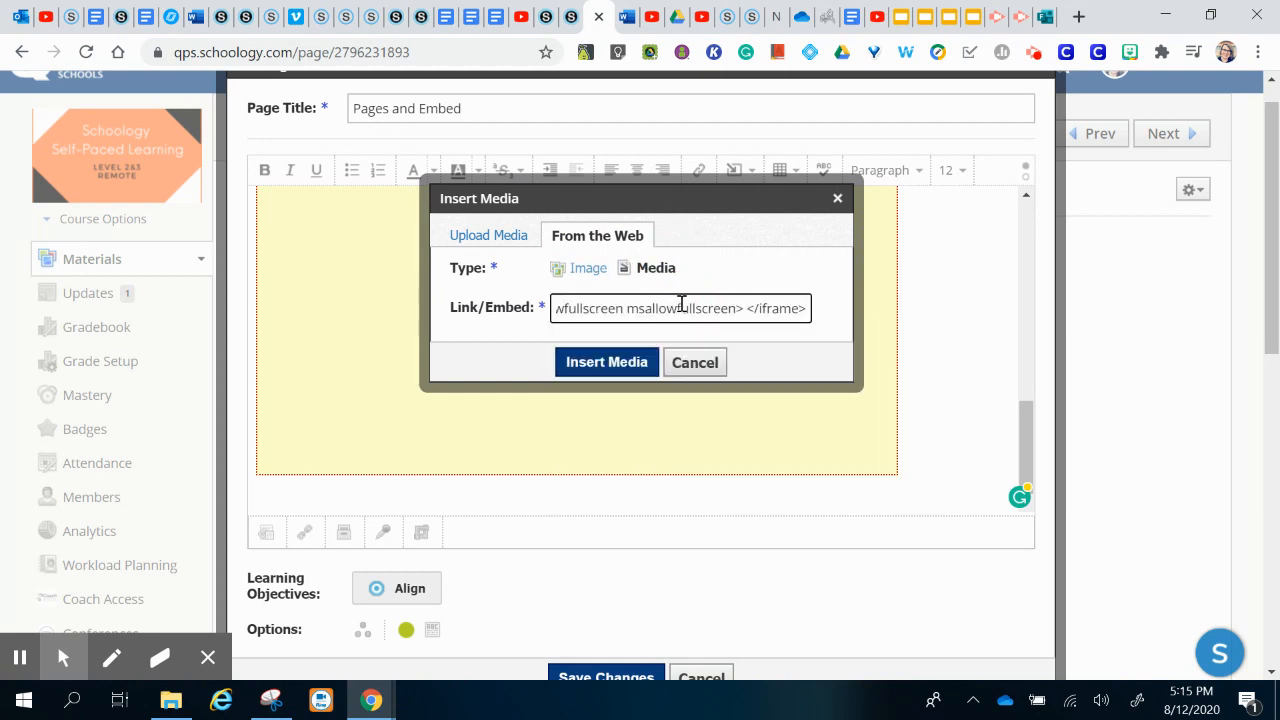
pyautogui.click(632, 366)
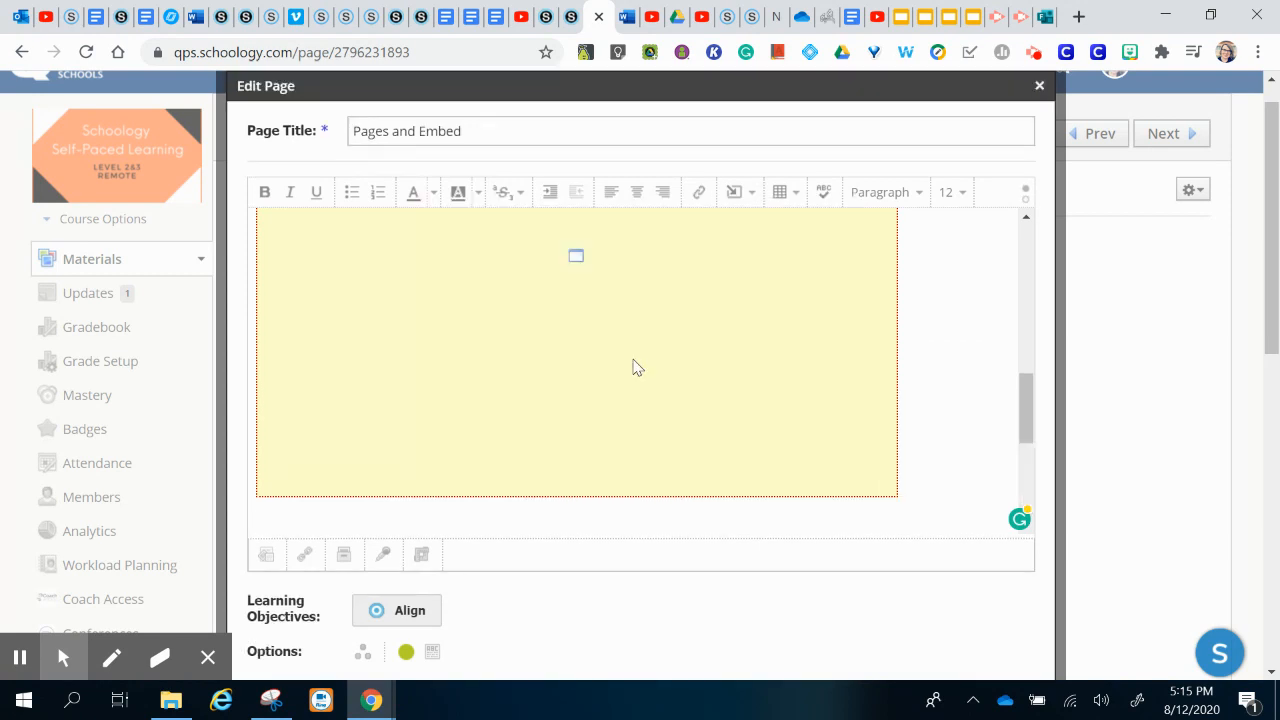
pyautogui.scroll(-3, 874, 566)
pyautogui.click(606, 350)
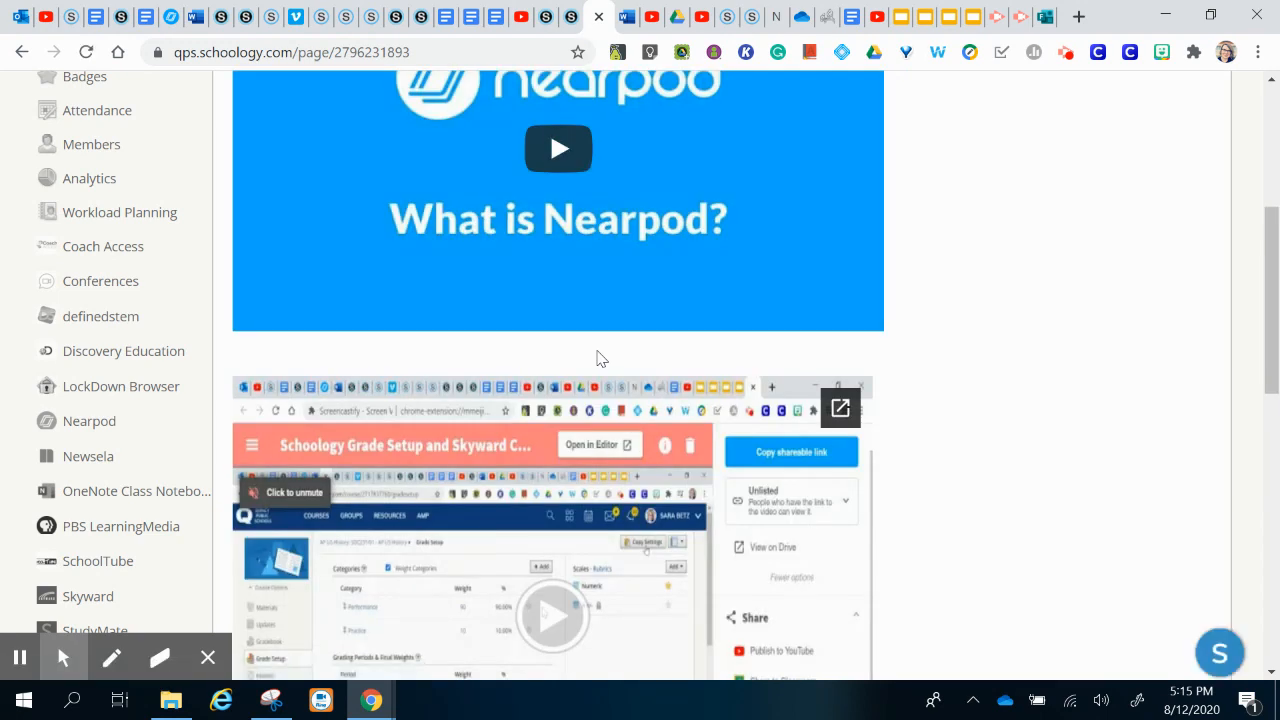
pyautogui.scroll(-7, 600, 358)
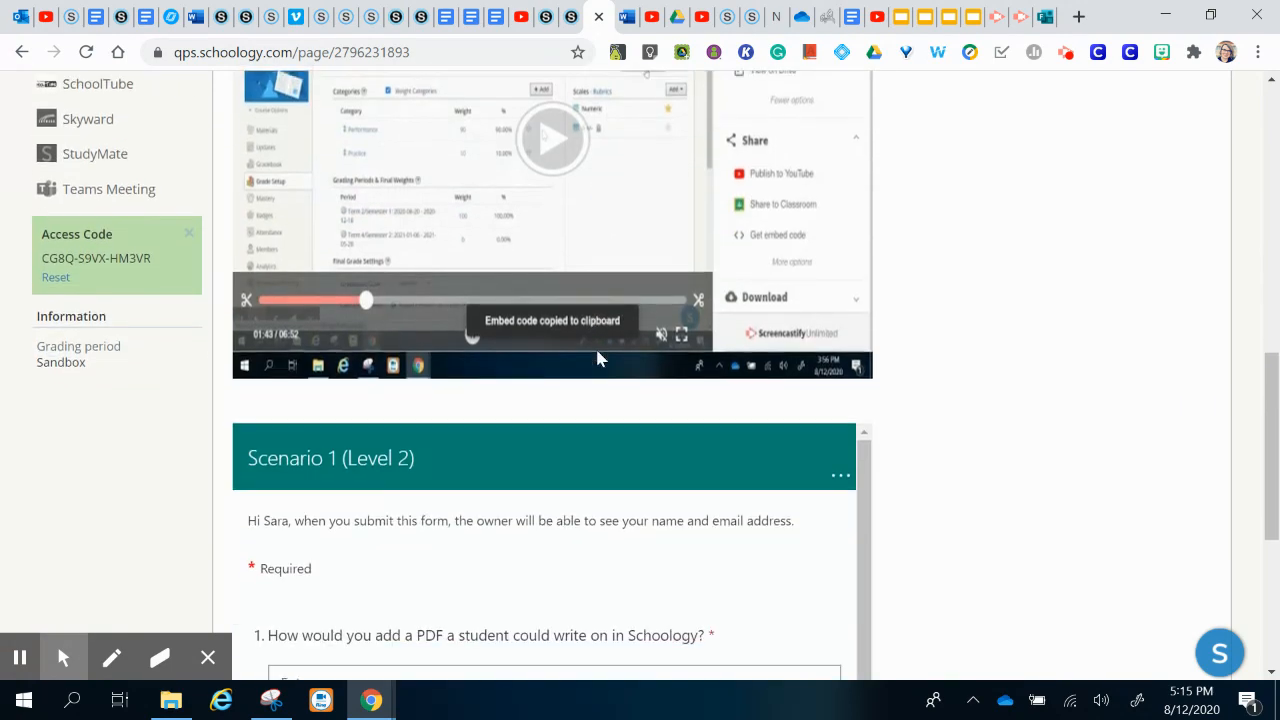
pyautogui.scroll(-2, 600, 358)
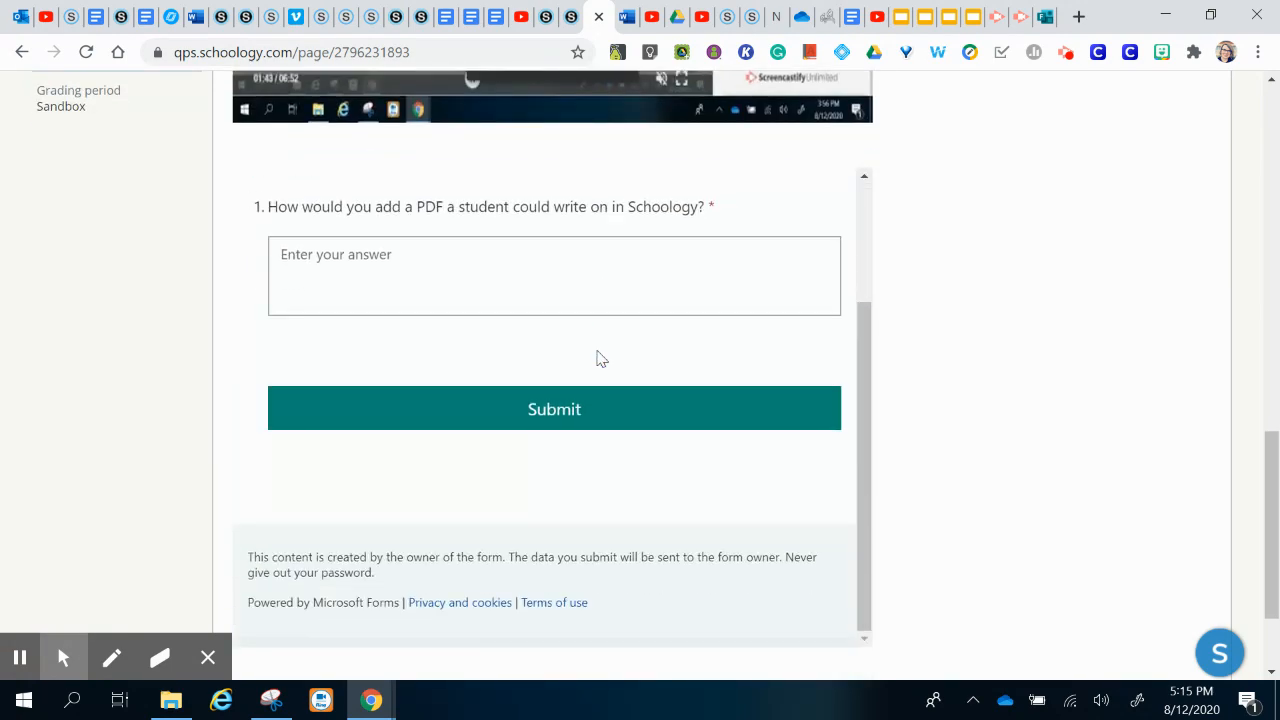
pyautogui.scroll(2, 600, 357)
pyautogui.scroll(2, 920, 309)
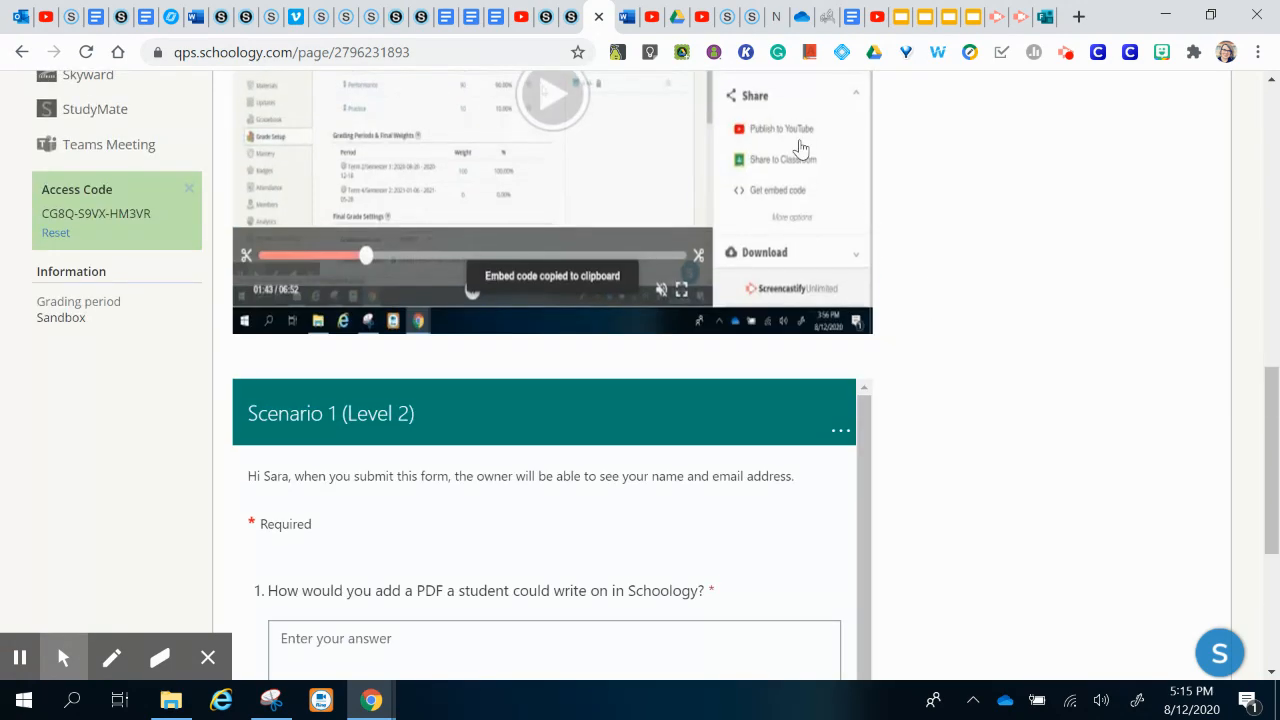
pyautogui.scroll(-3, 924, 400)
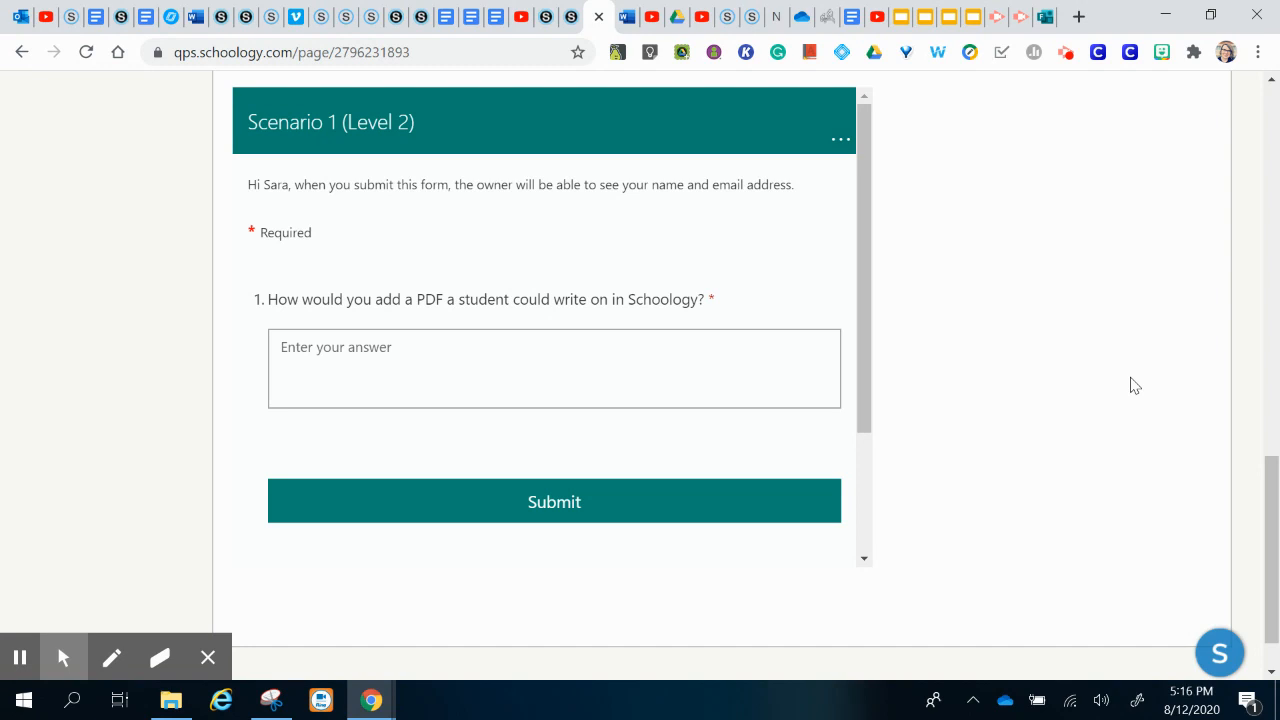
pyautogui.scroll(7, 1238, 404)
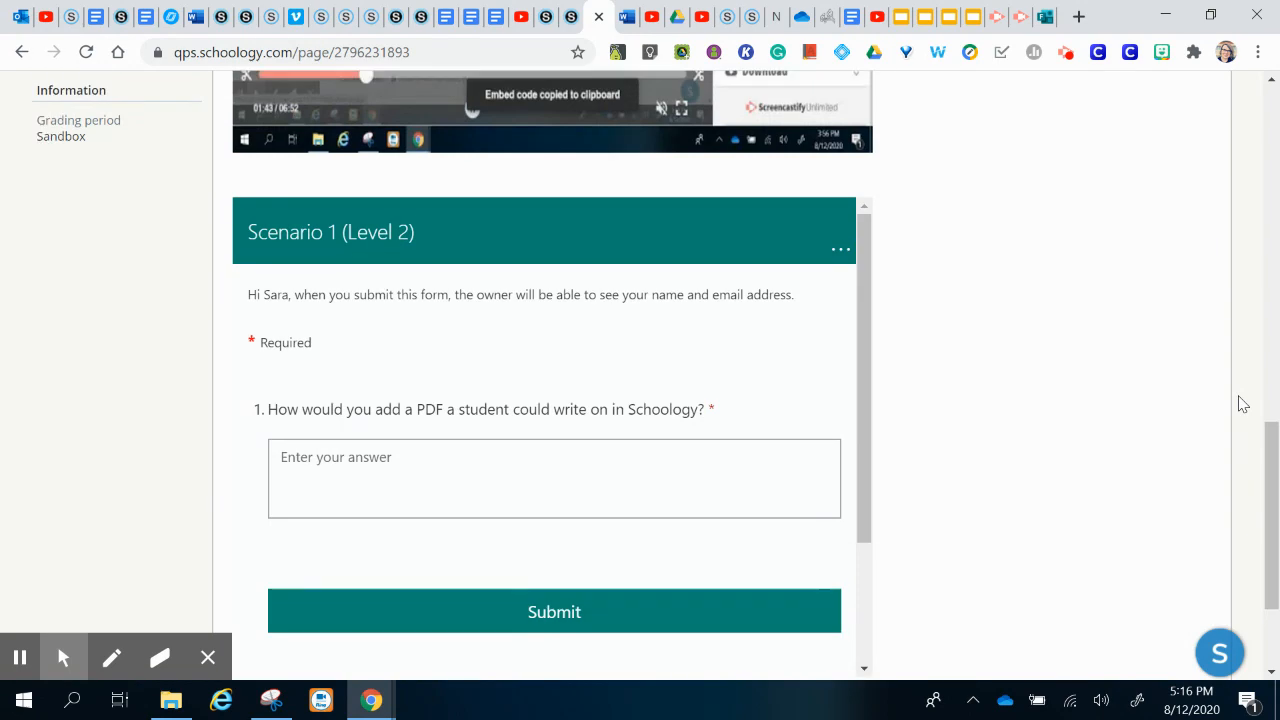
pyautogui.scroll(4, 1238, 404)
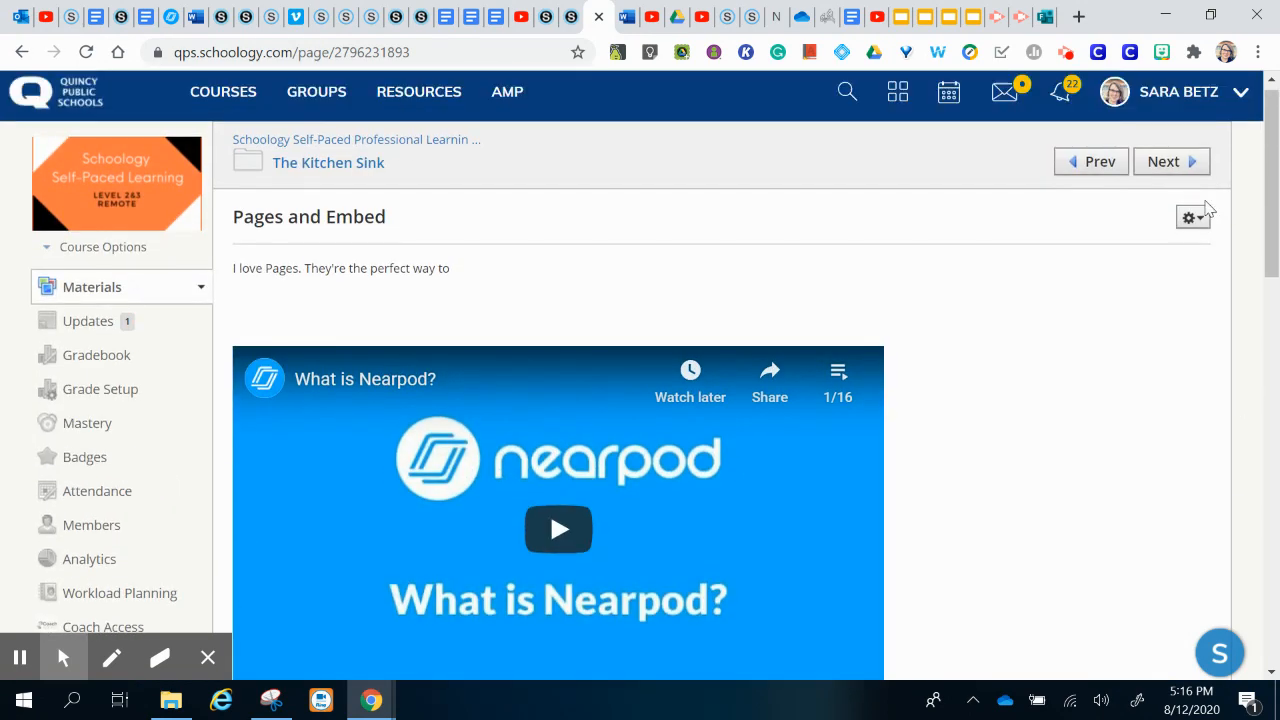
# Step: Reopen the Pages and Embed page in the editor and scroll down to the embeds
pyautogui.click(1193, 219)
pyautogui.click(1172, 252)
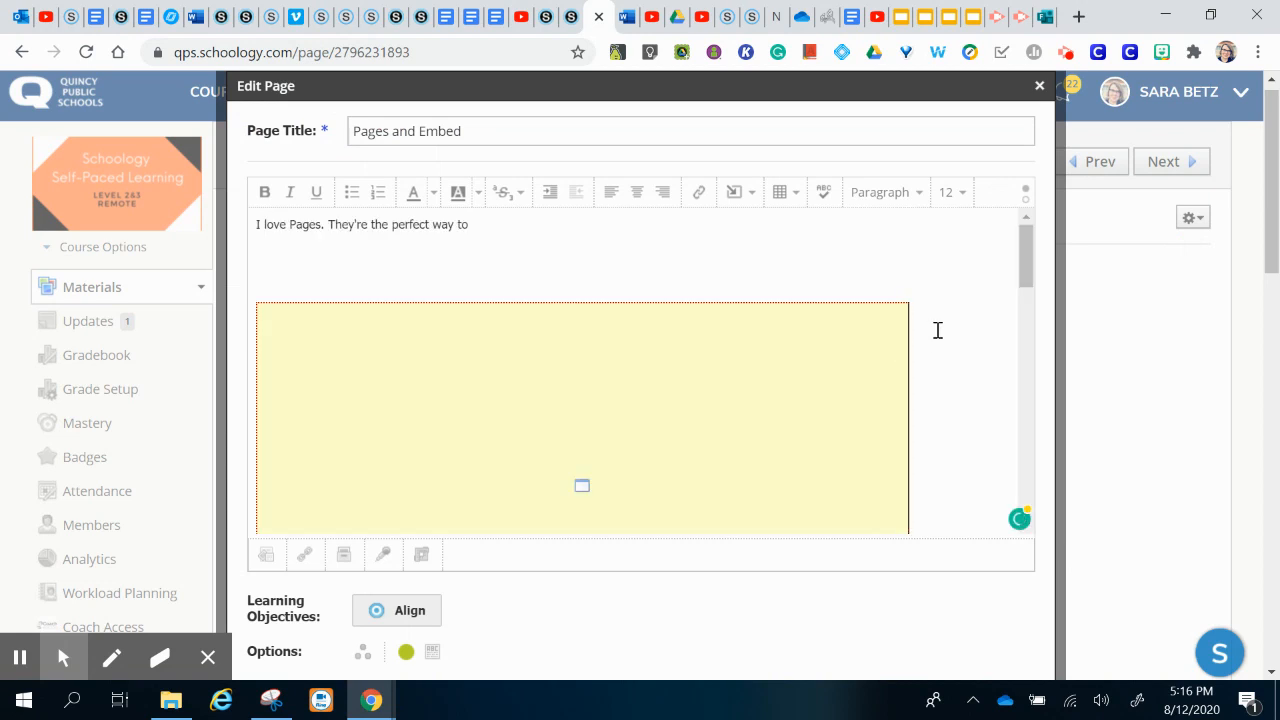
pyautogui.scroll(-3, 938, 330)
pyautogui.scroll(-5, 938, 330)
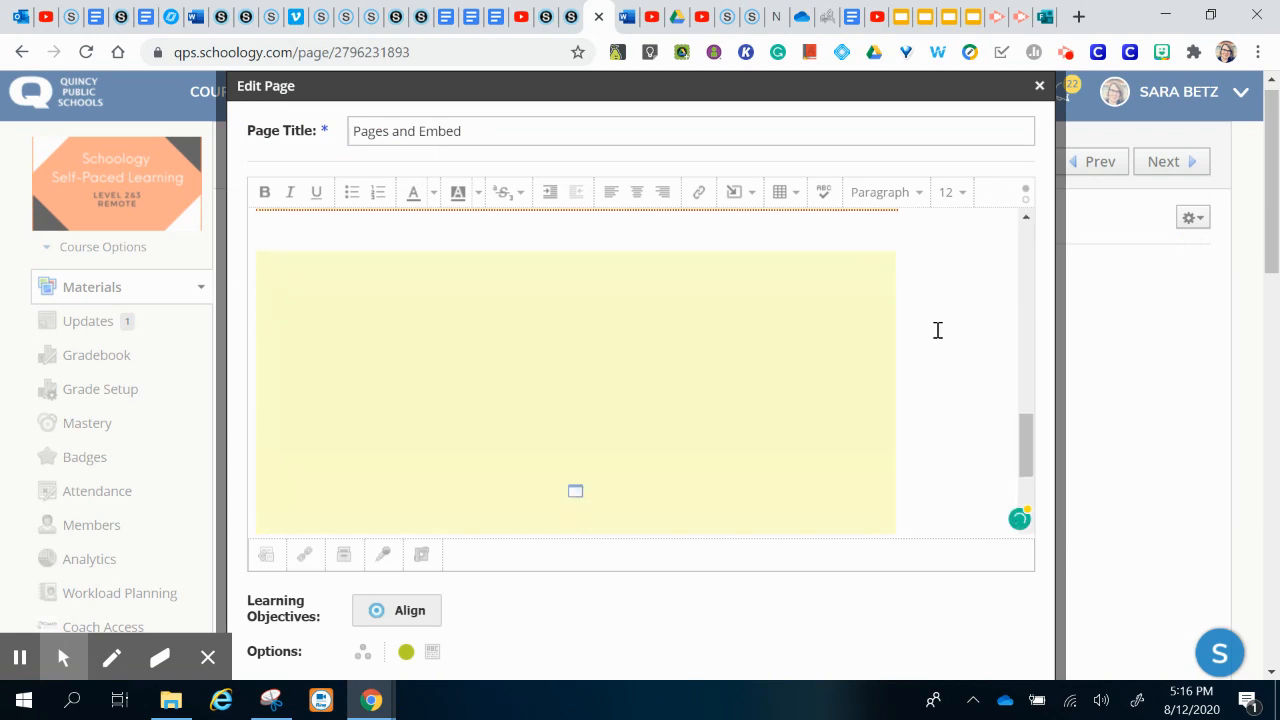
# Step: Add an empty line after the second embed, then bring up the How to Use Edpuzzle slides
pyautogui.click(925, 351)
pyautogui.press('Return')
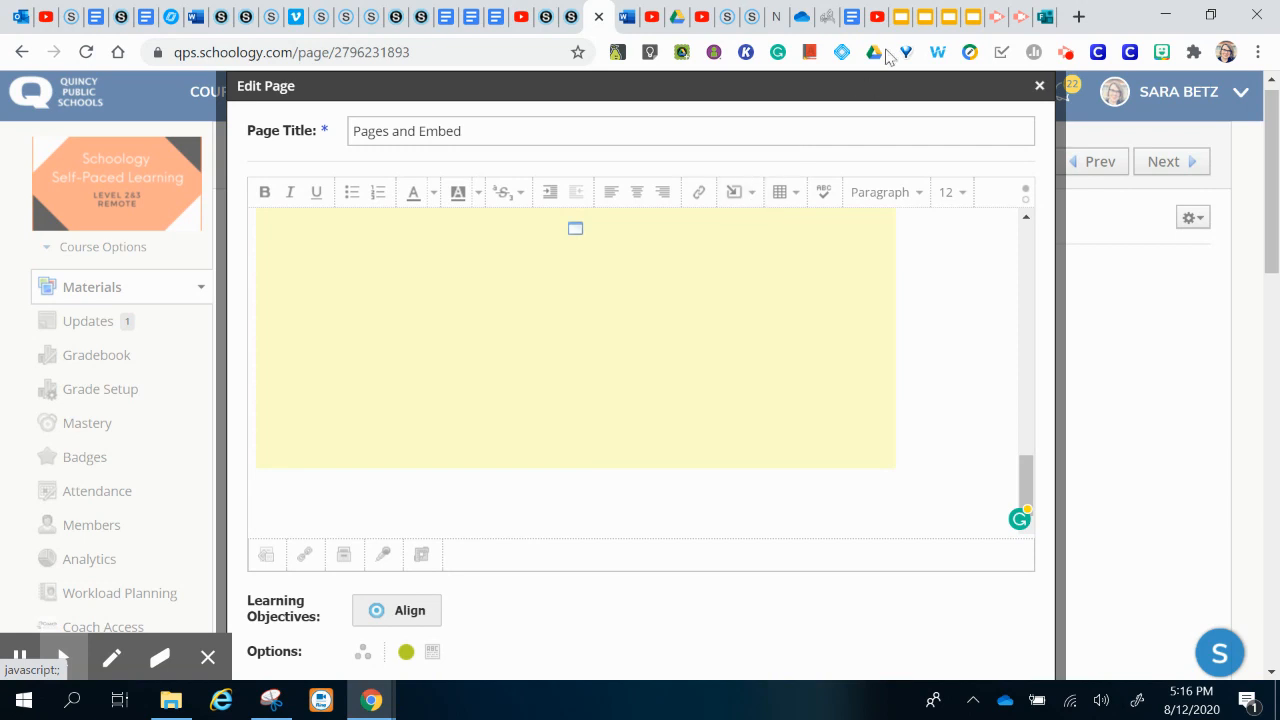
pyautogui.click(903, 28)
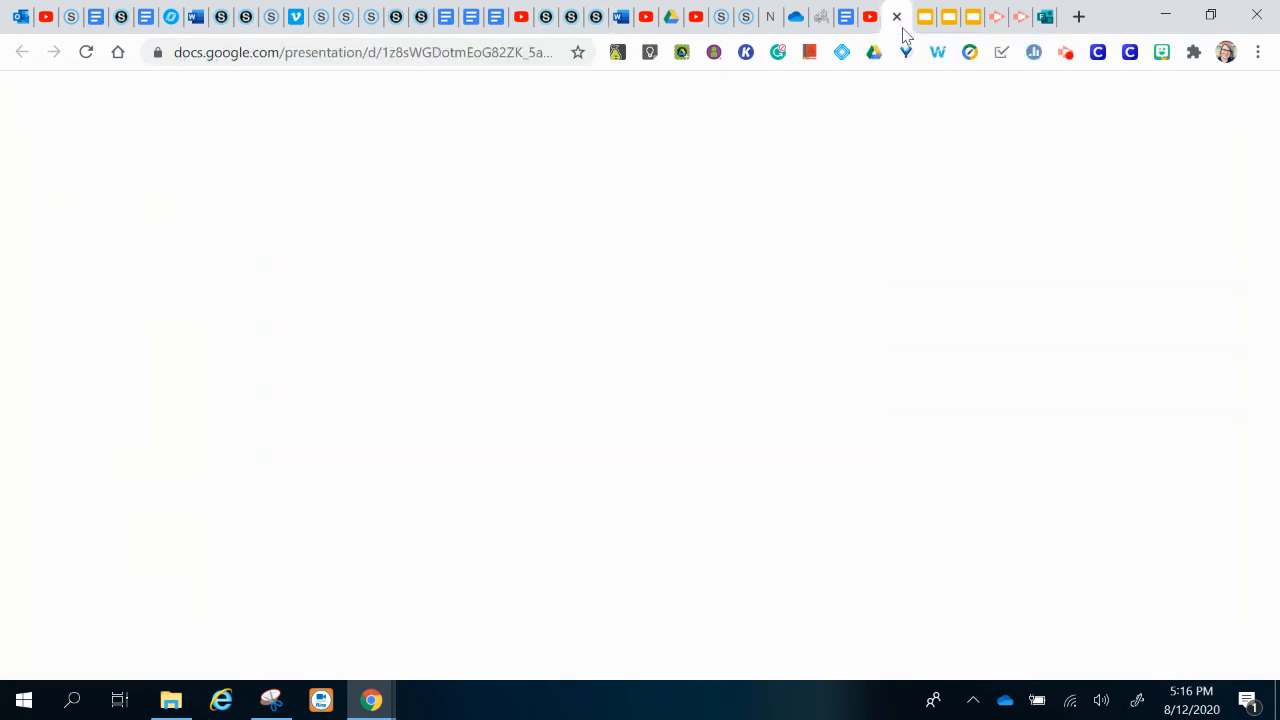
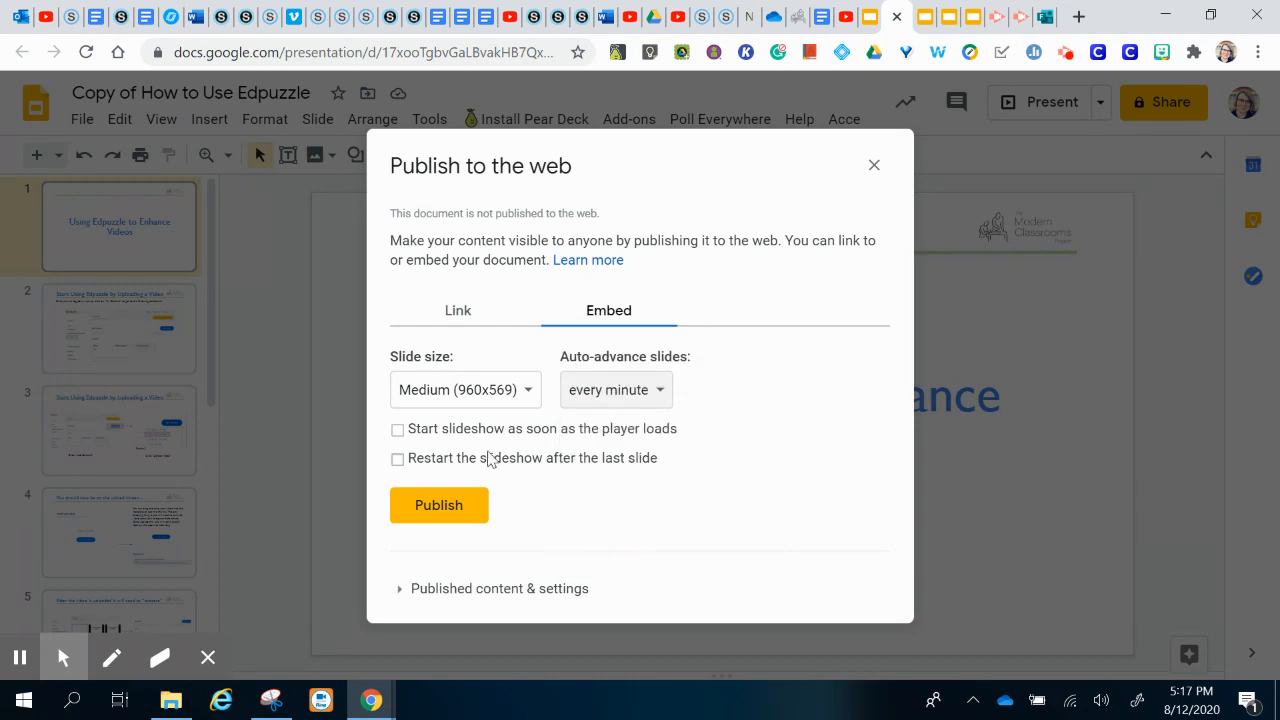
# Step: Publish the Edpuzzle slides to the web with auto-start and looping, then return to Schoology
pyautogui.click(398, 431)
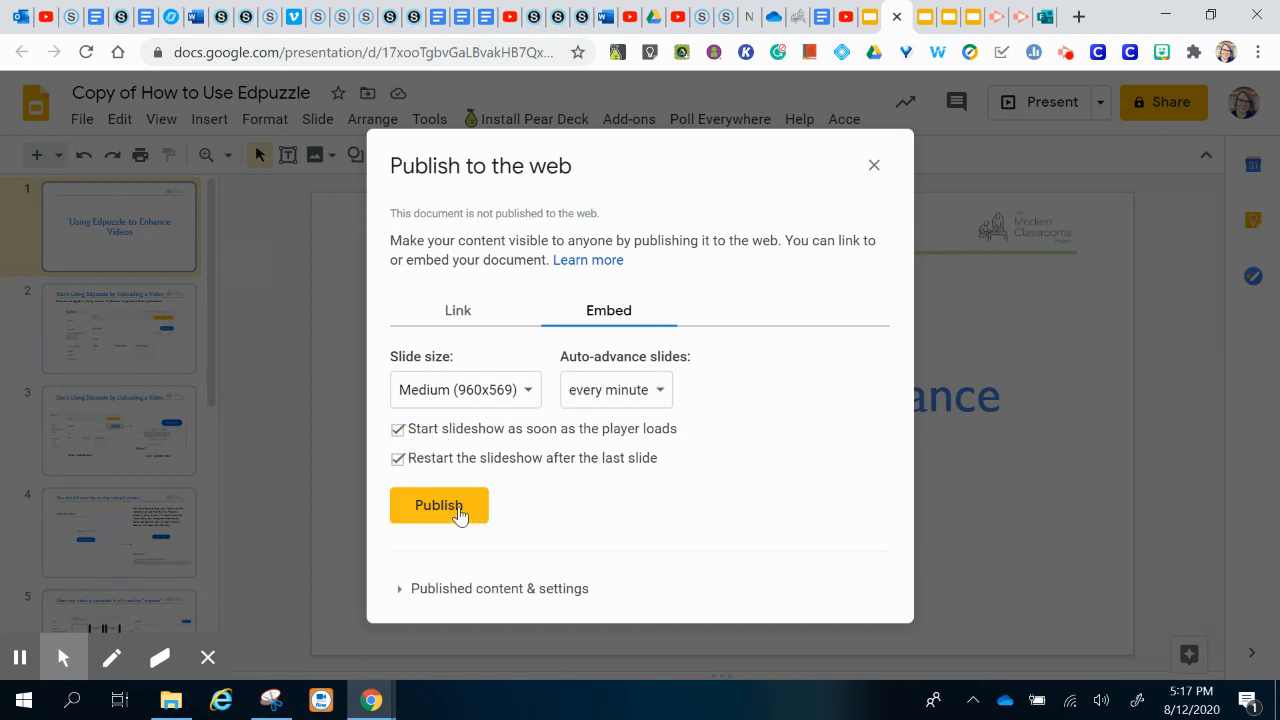
pyautogui.click(460, 513)
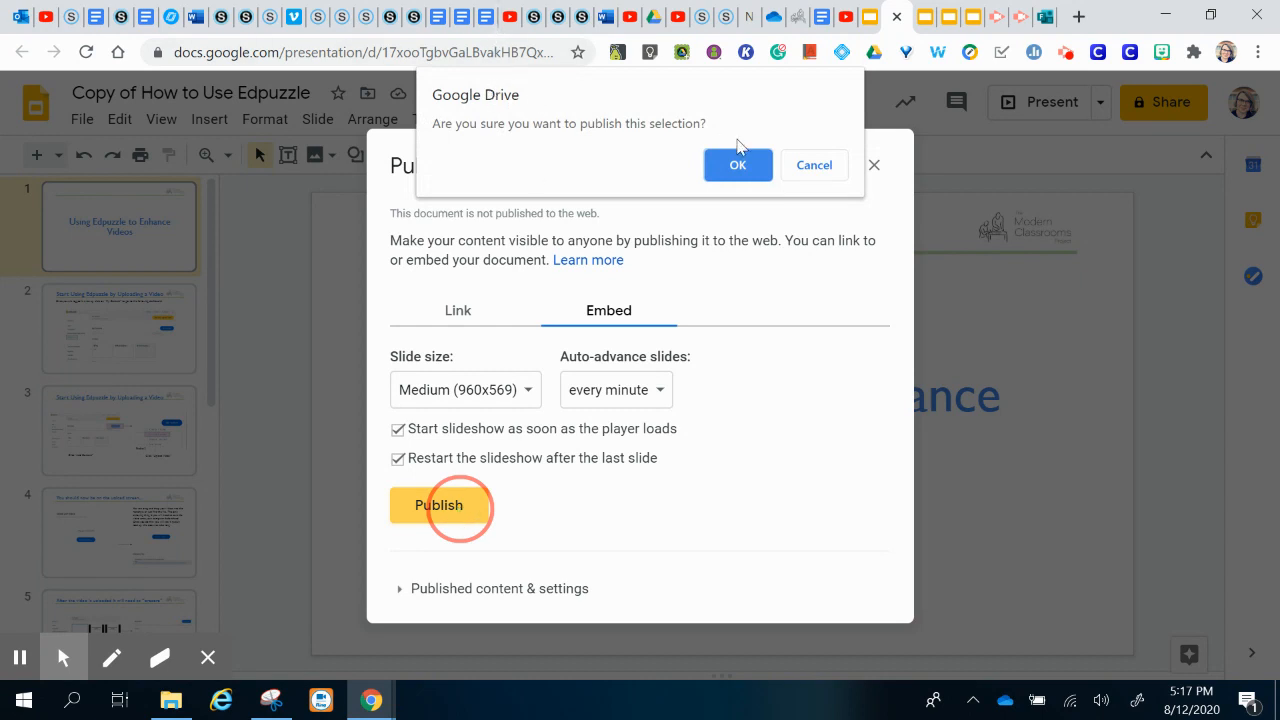
pyautogui.click(741, 170)
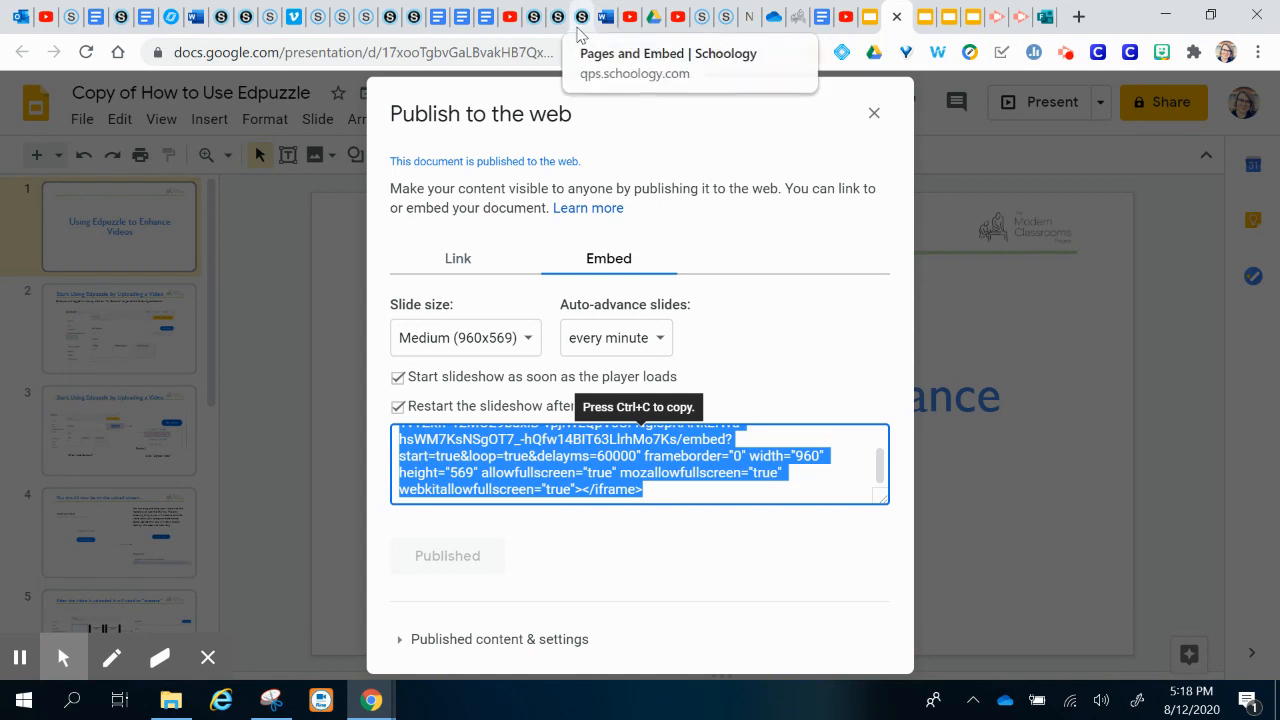
pyautogui.click(581, 28)
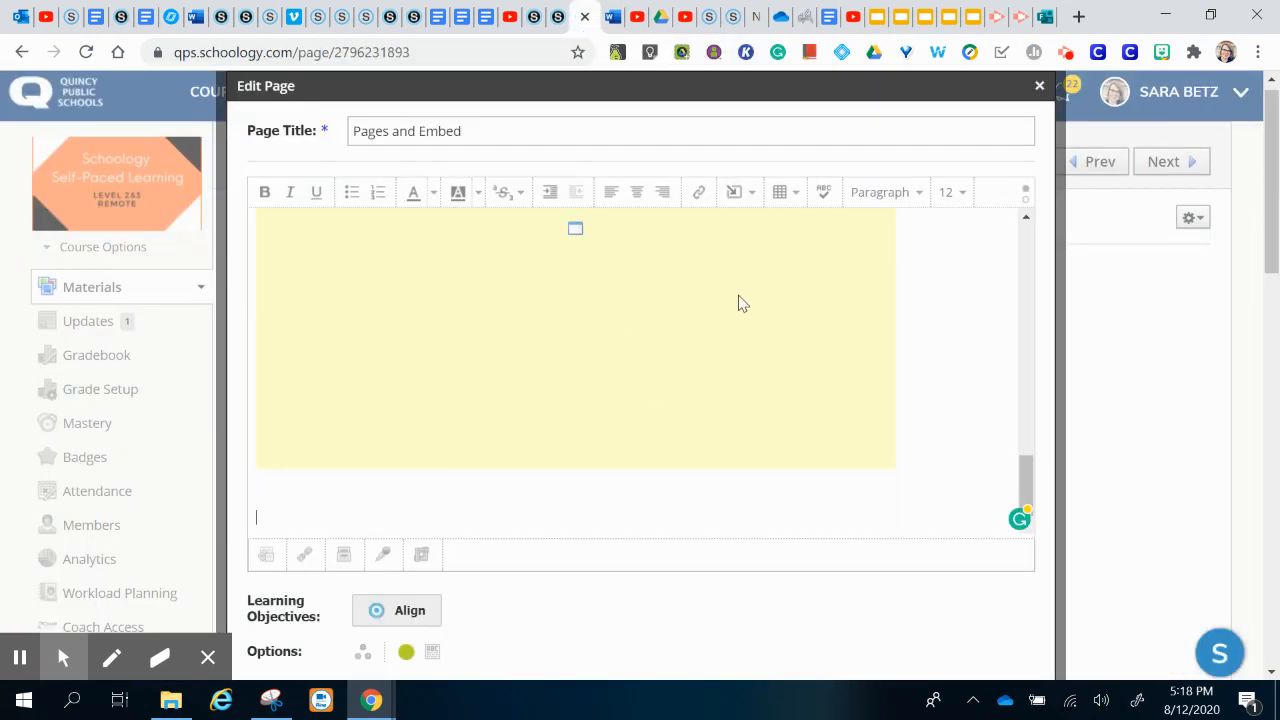
# Step: Insert the slideshow's iframe code as web media in the page body and save the changes
pyautogui.click(756, 196)
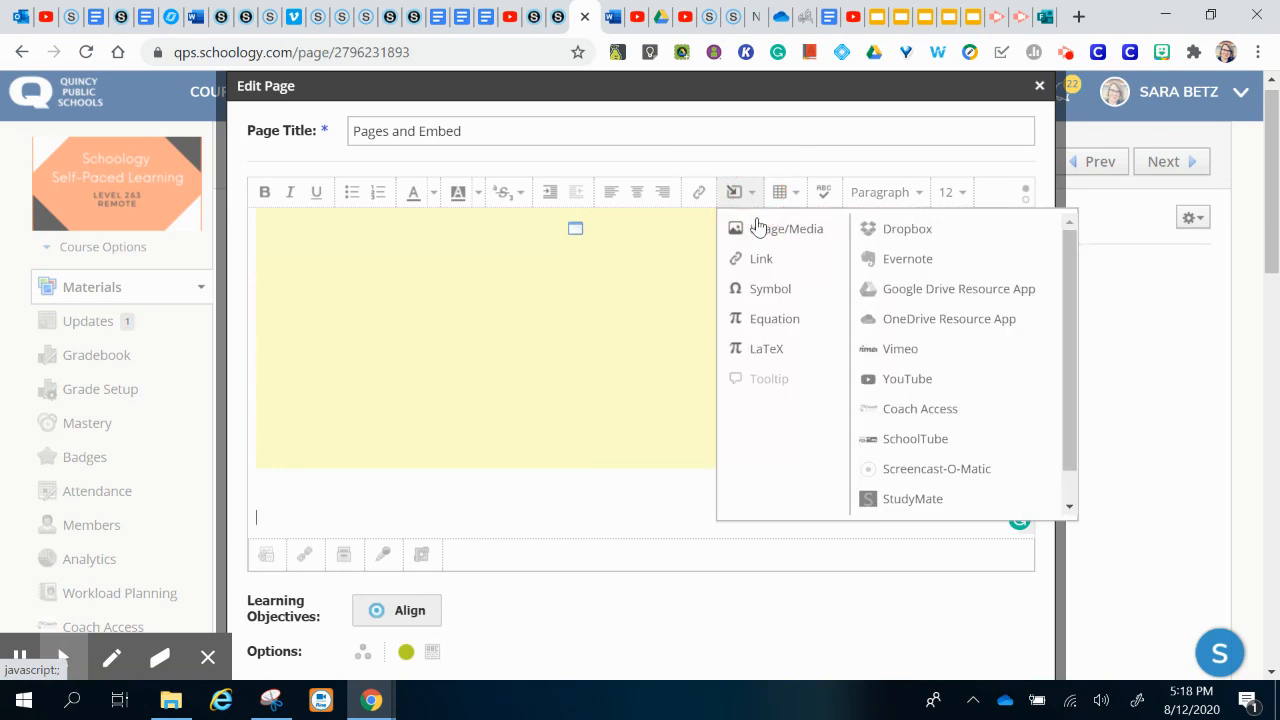
pyautogui.click(760, 229)
pyautogui.click(620, 246)
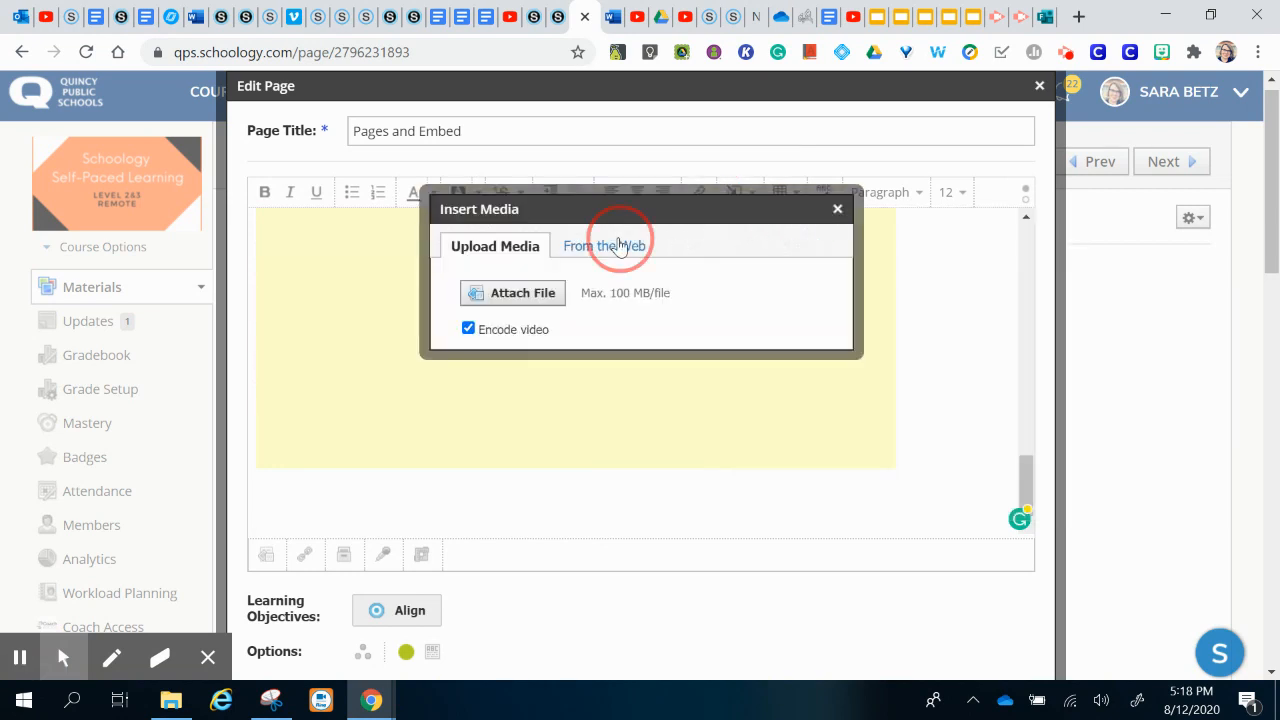
pyautogui.click(652, 316)
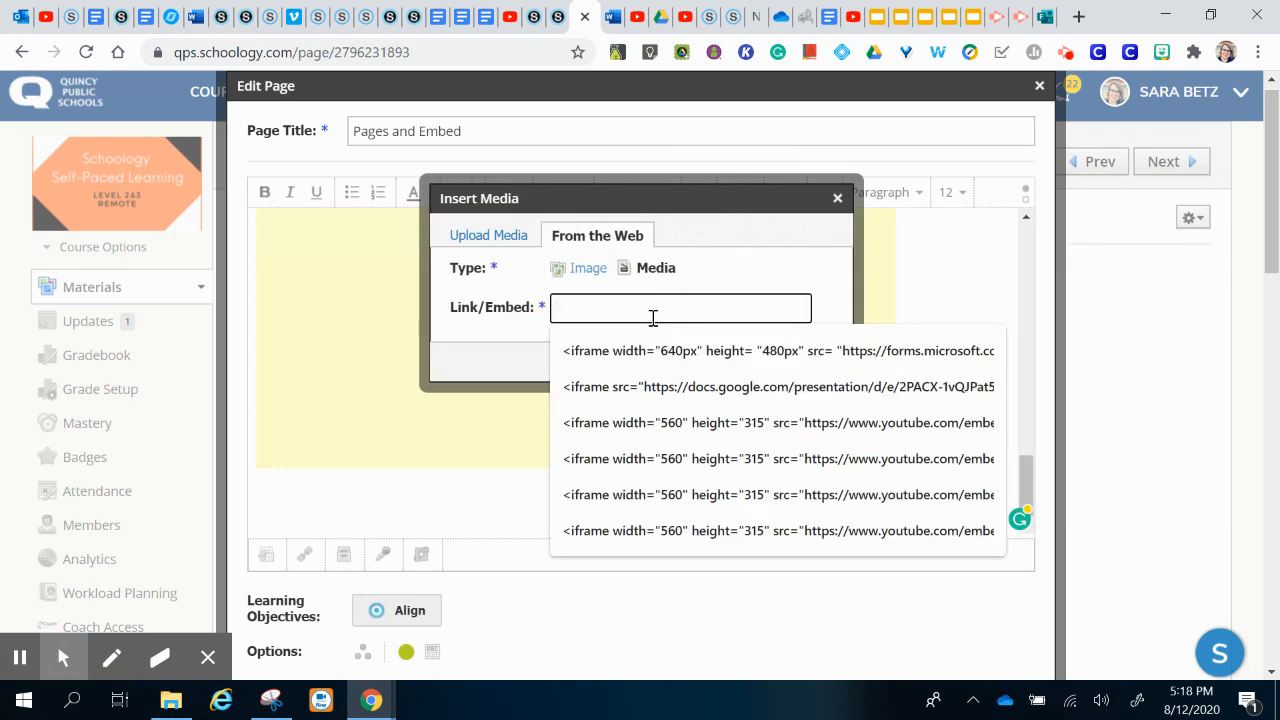
pyautogui.hotkey('ctrl', 'v')
pyautogui.click(607, 366)
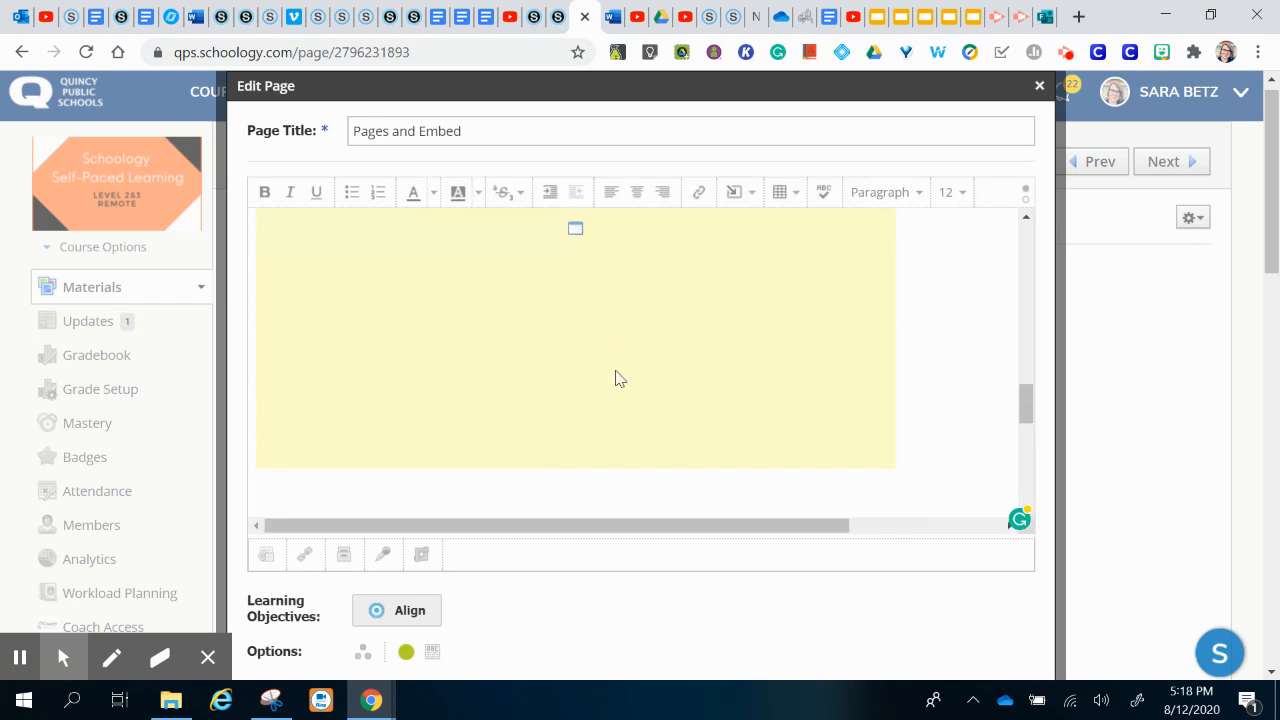
pyautogui.scroll(-2, 931, 505)
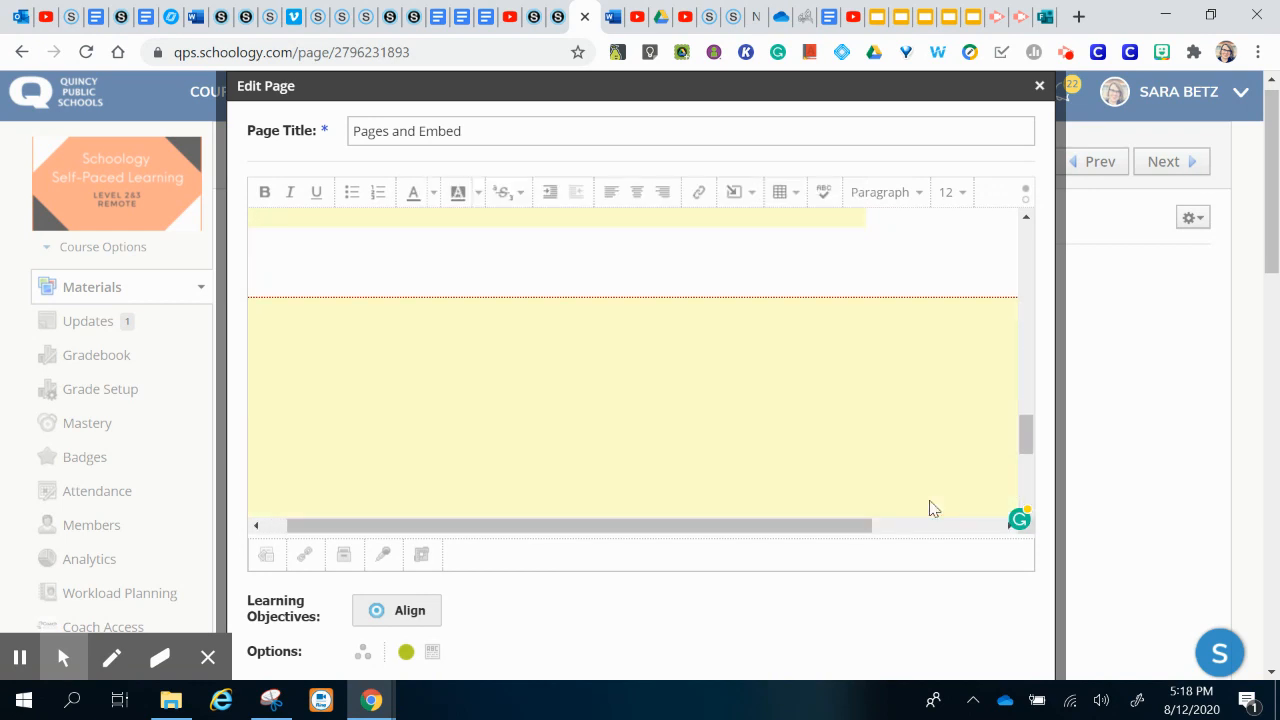
pyautogui.scroll(-2, 927, 648)
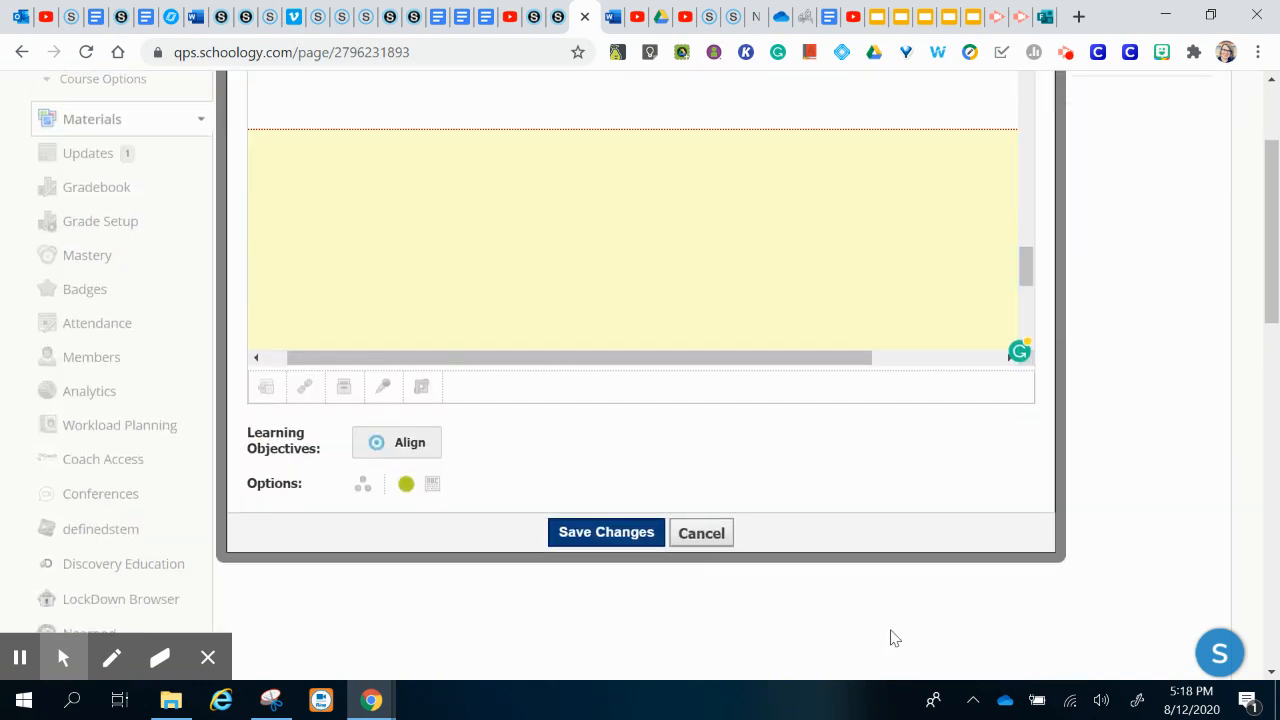
pyautogui.click(631, 540)
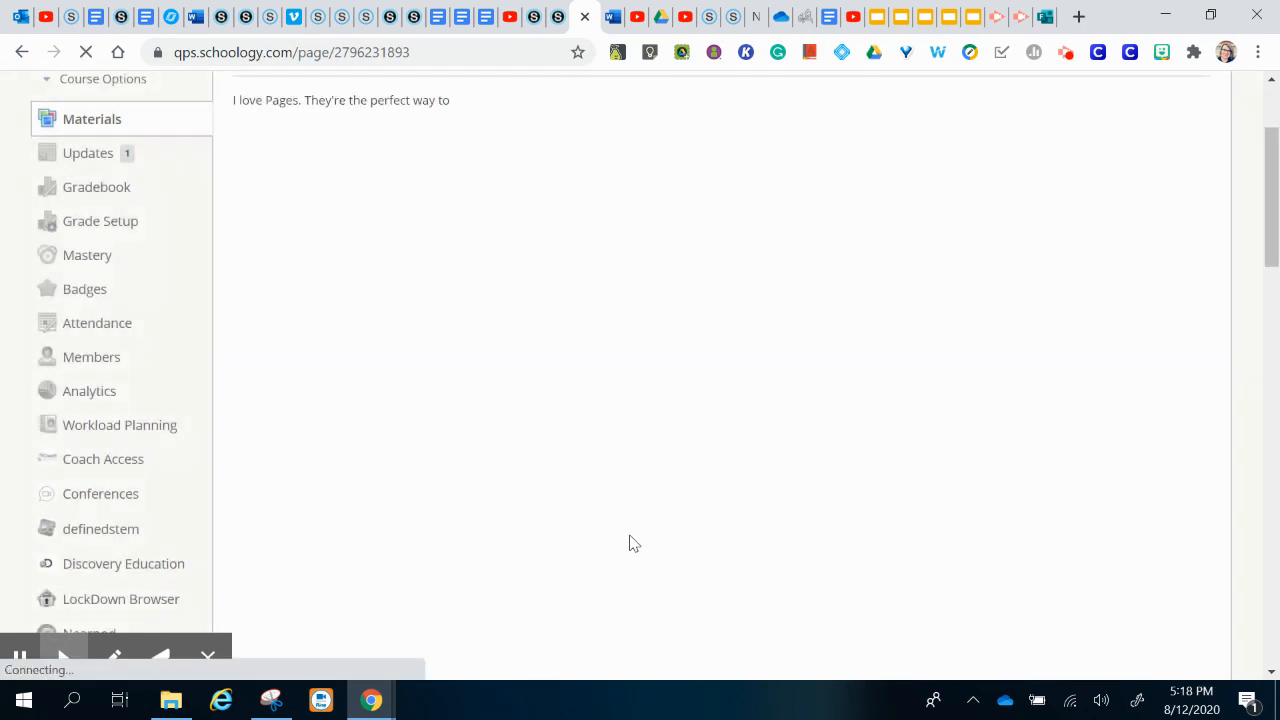
# Step: Page through the embedded slideshow, advancing a slide and jumping to slide 6 Enhancing Videos
pyautogui.scroll(-10, 630, 536)
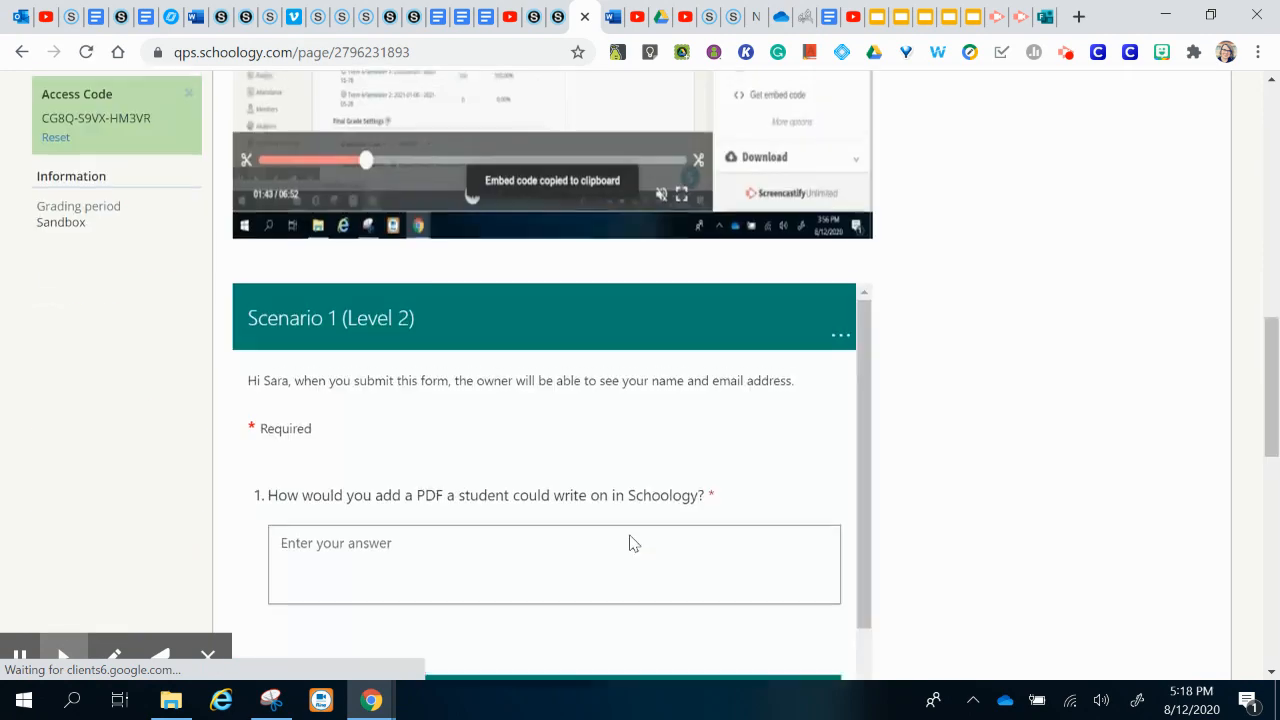
pyautogui.scroll(-3, 630, 543)
pyautogui.scroll(-4, 1100, 517)
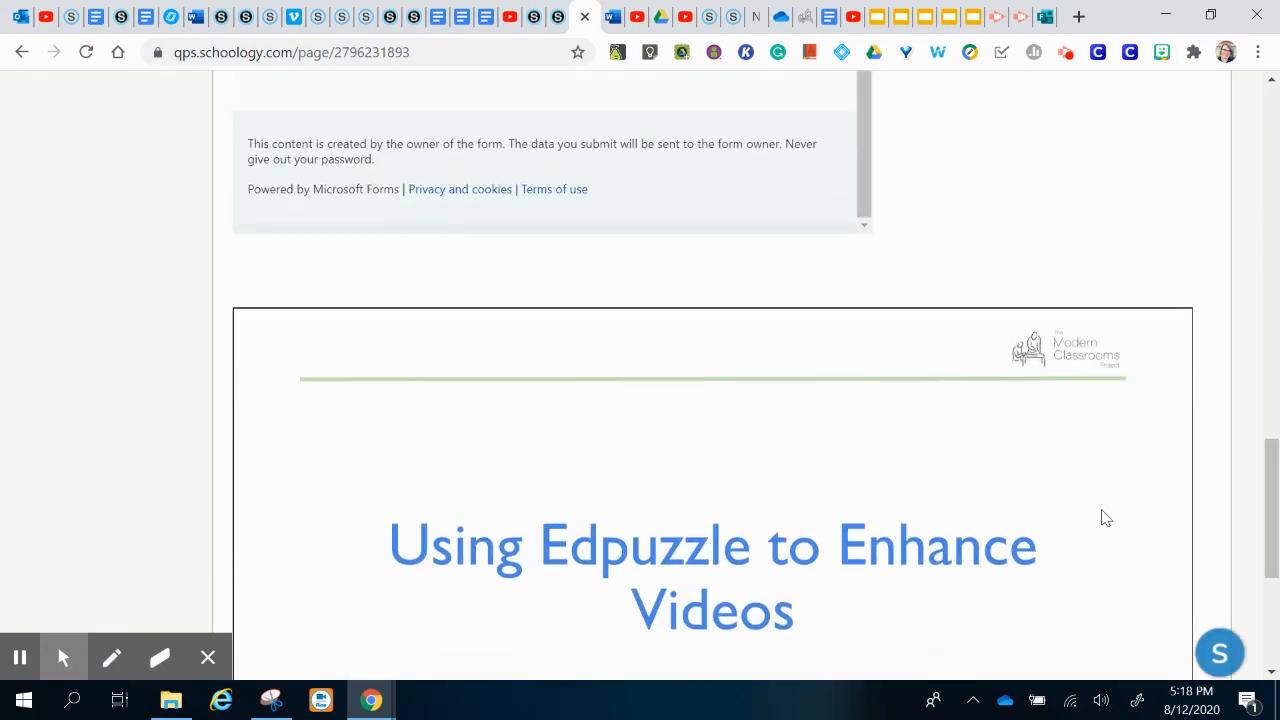
pyautogui.scroll(-2, 1100, 517)
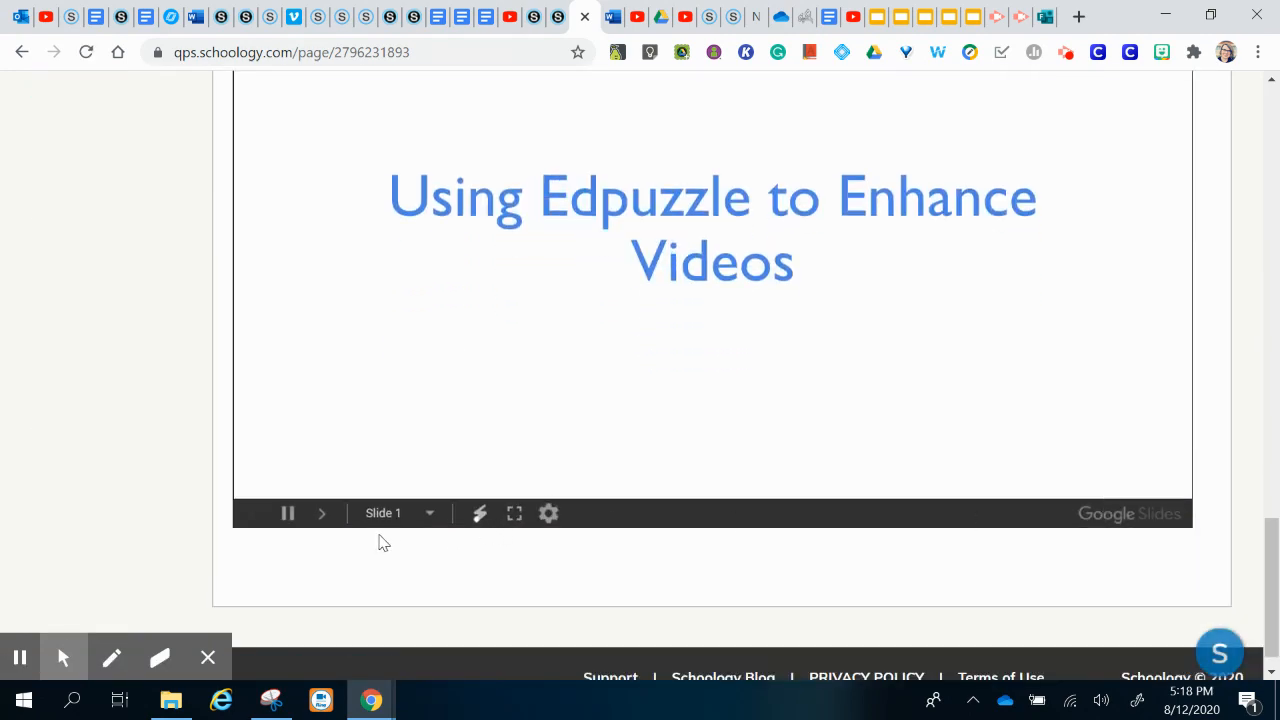
pyautogui.click(320, 513)
pyautogui.scroll(4, 320, 518)
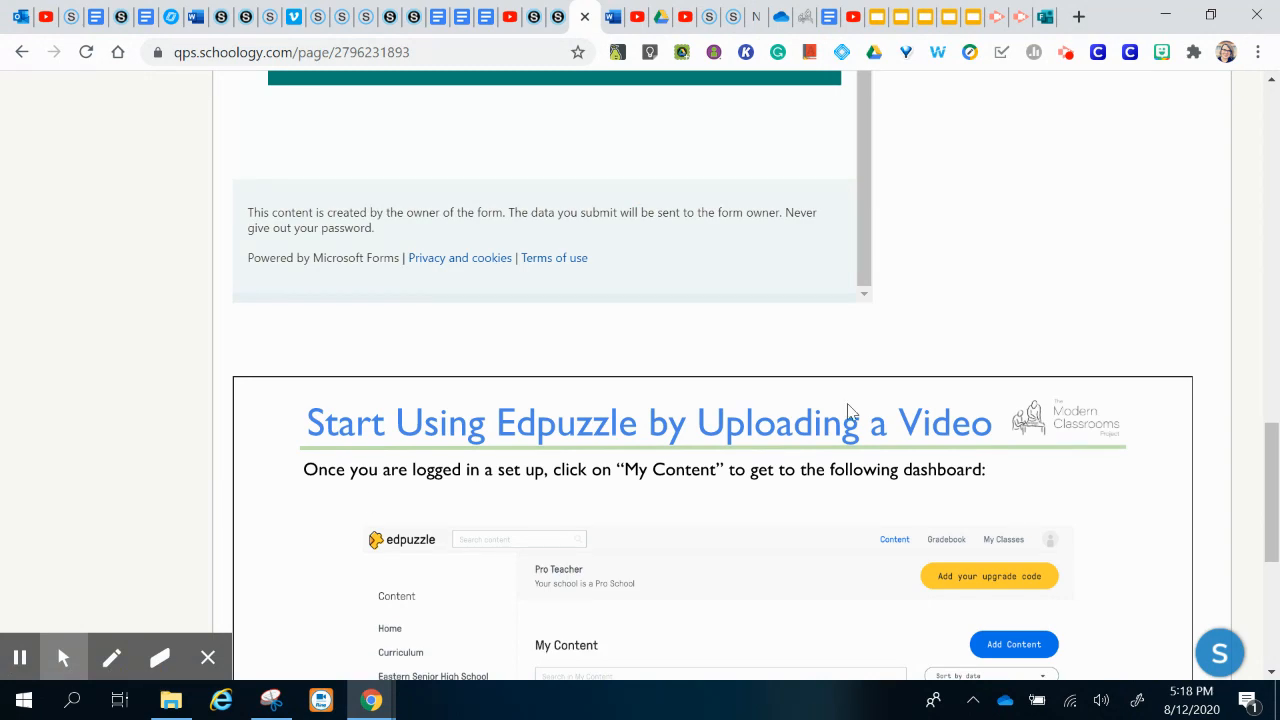
pyautogui.scroll(-4, 848, 410)
pyautogui.click(426, 488)
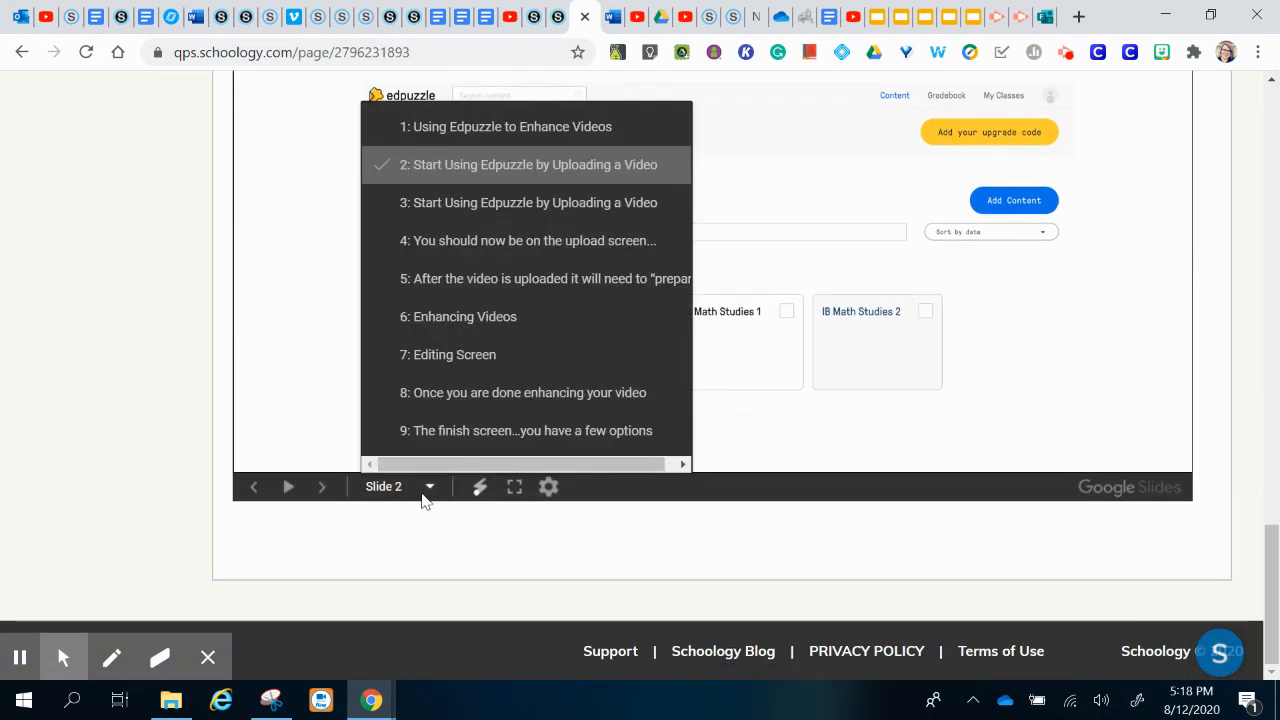
pyautogui.click(484, 314)
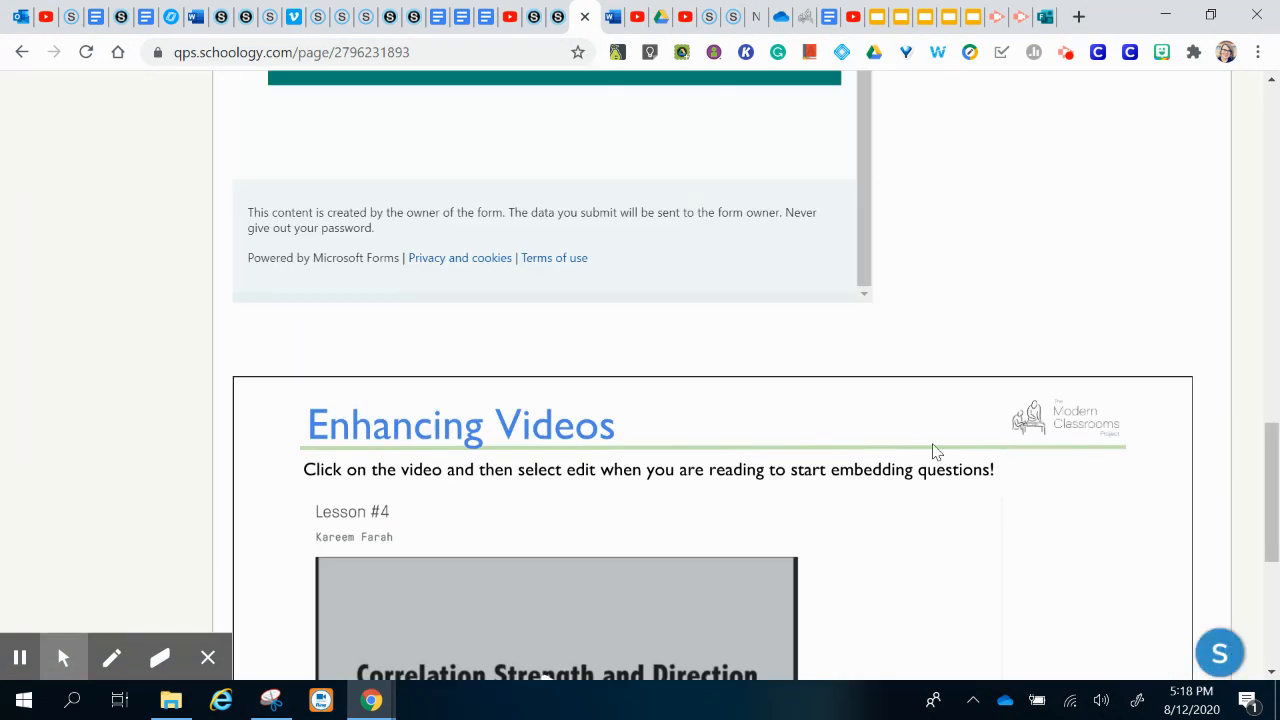
# Step: Return to the top of the saved page and move the Pages and Embed tab rightward
pyautogui.scroll(-4, 932, 451)
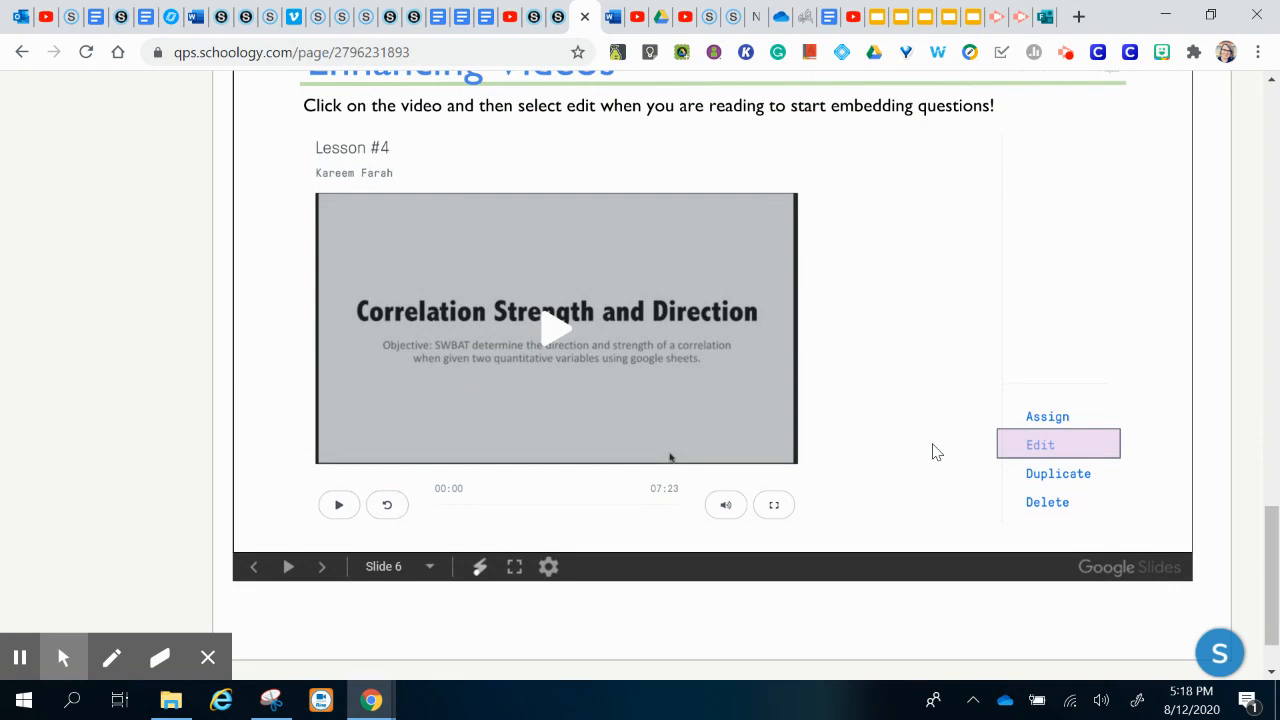
pyautogui.scroll(3, 932, 451)
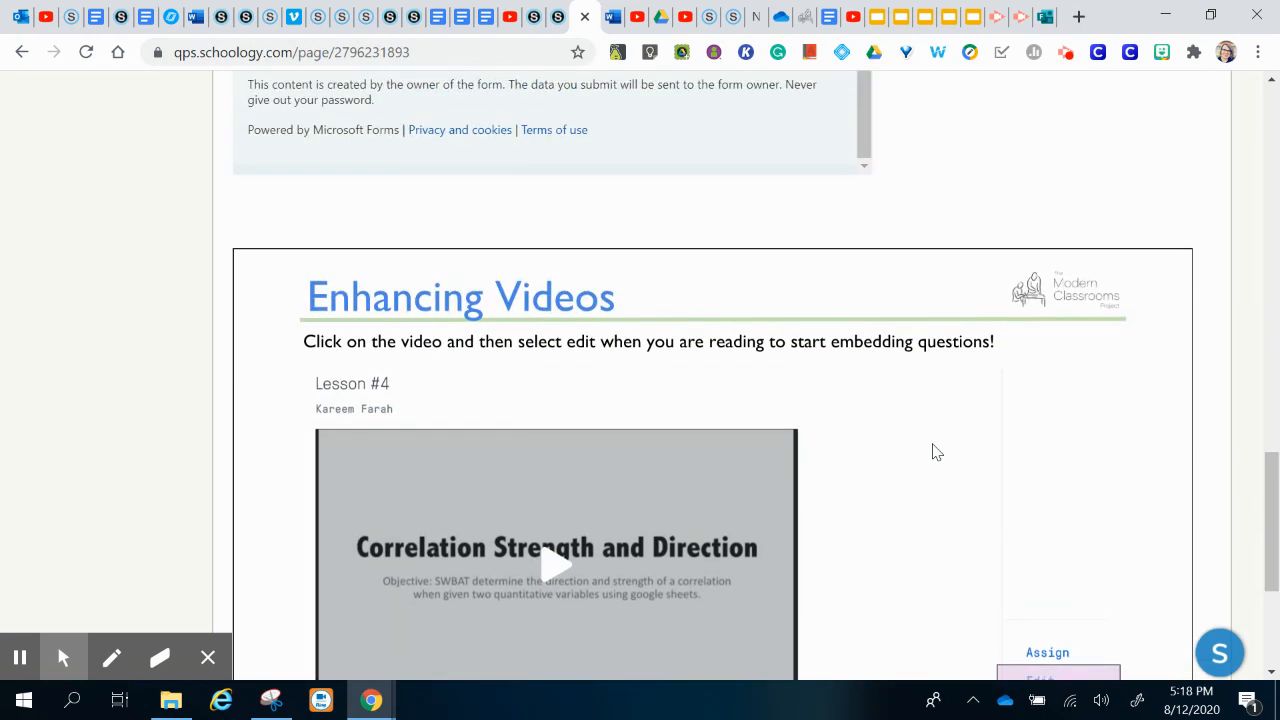
pyautogui.scroll(6, 932, 452)
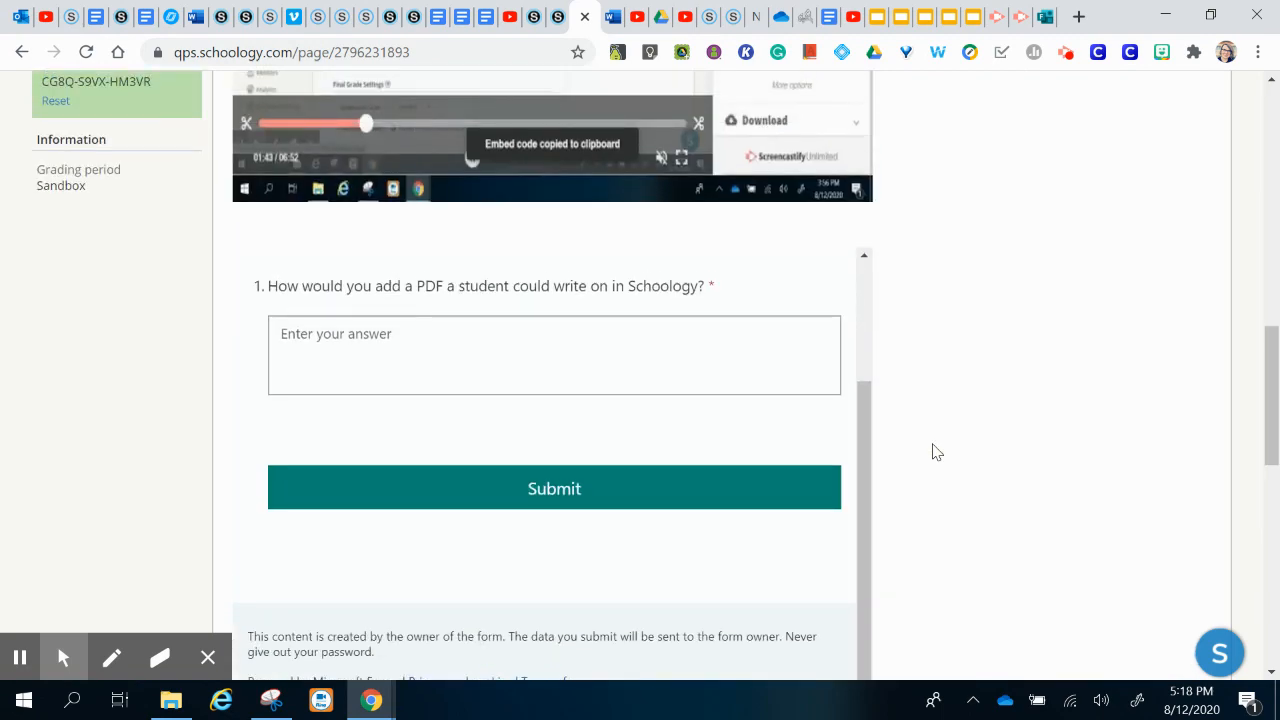
pyautogui.scroll(15, 932, 452)
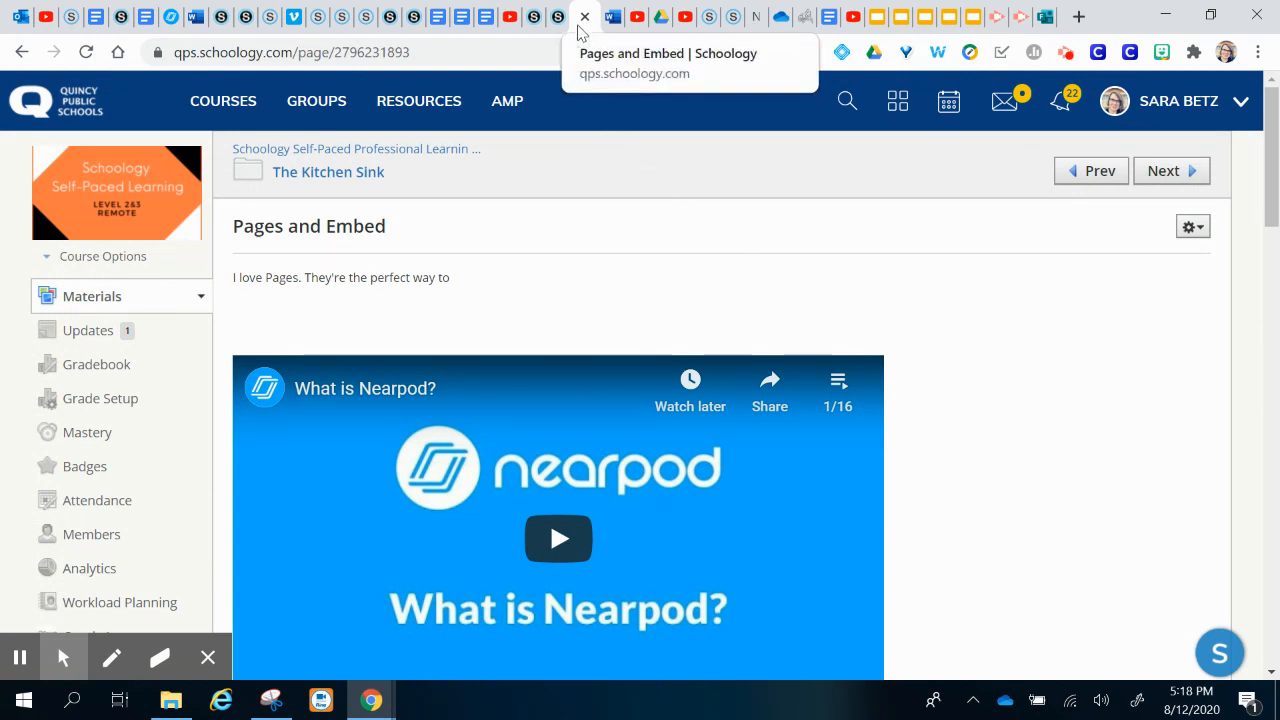
pyautogui.moveTo(580, 28); pyautogui.dragTo(1030, 10)
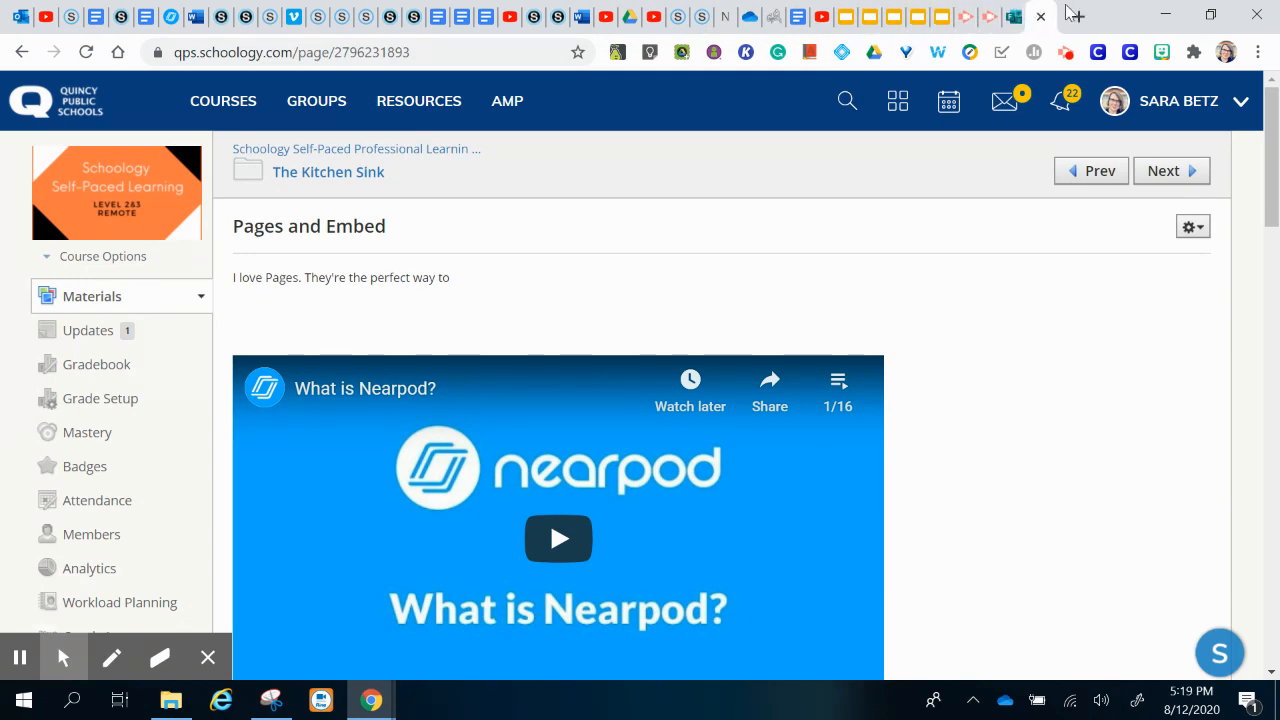
# Step: Search 'google maps' in a new tab and open Google Maps centred on Quincy
pyautogui.click(1076, 16)
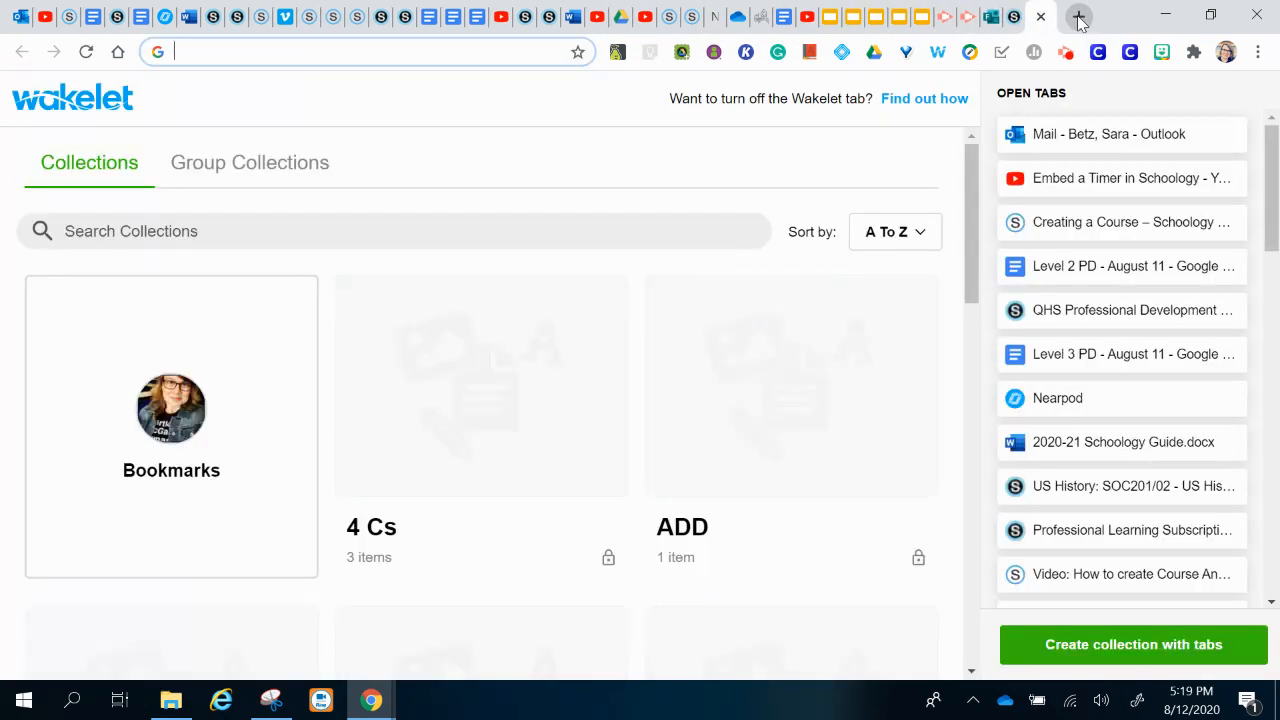
pyautogui.write('google maps')
pyautogui.press('Return')
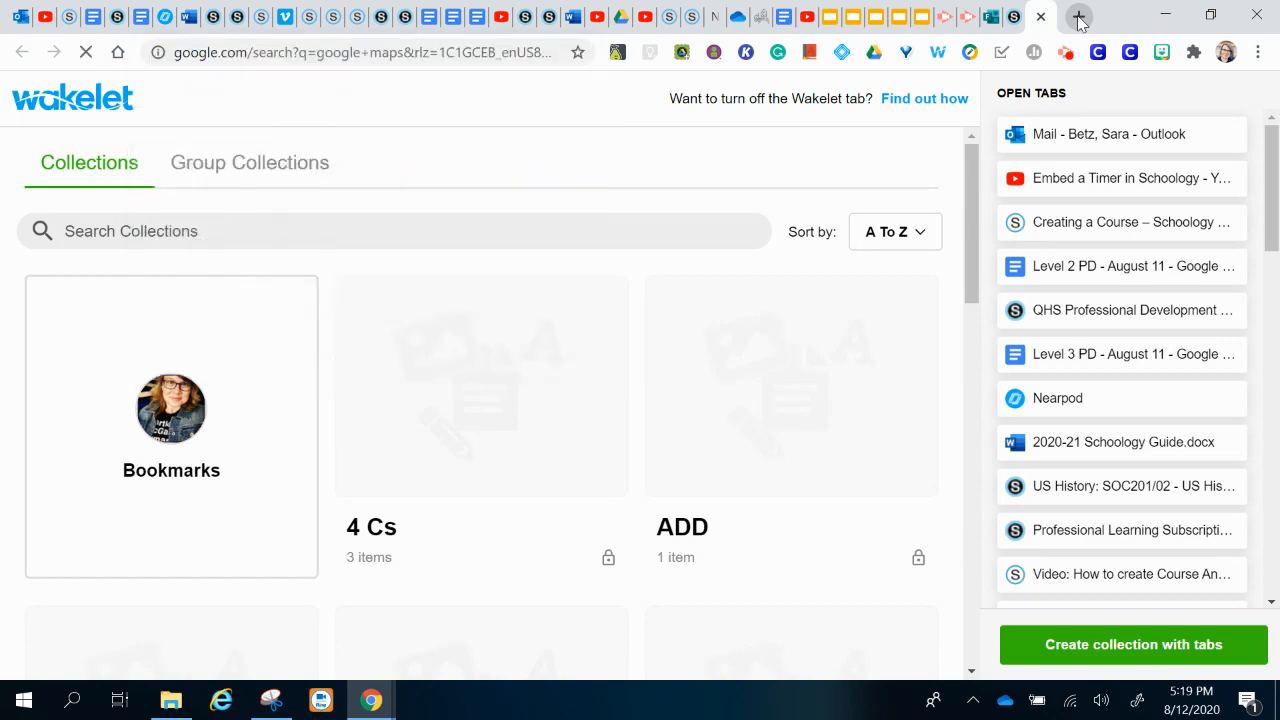
pyautogui.click(259, 255)
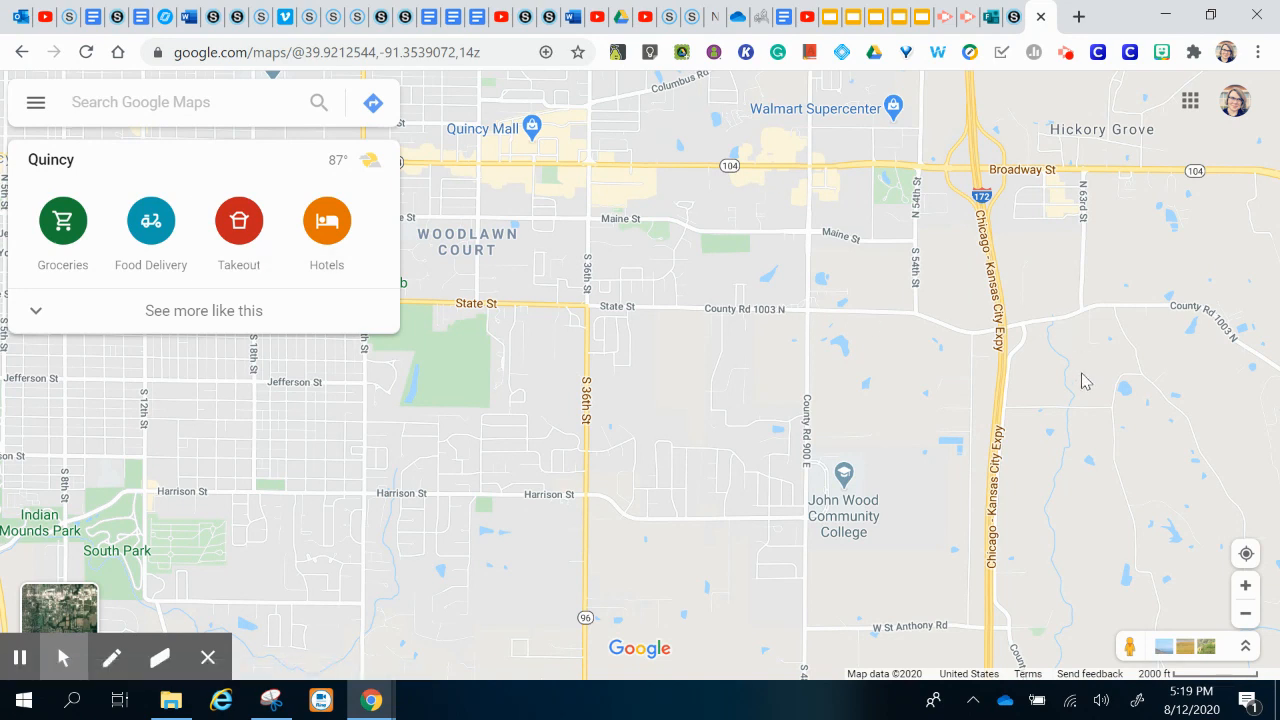
# Step: Drop Pegman onto a Quincy street and turn the view down S 18th St
pyautogui.click(1125, 651)
pyautogui.moveTo(1125, 651); pyautogui.dragTo(1001, 540)
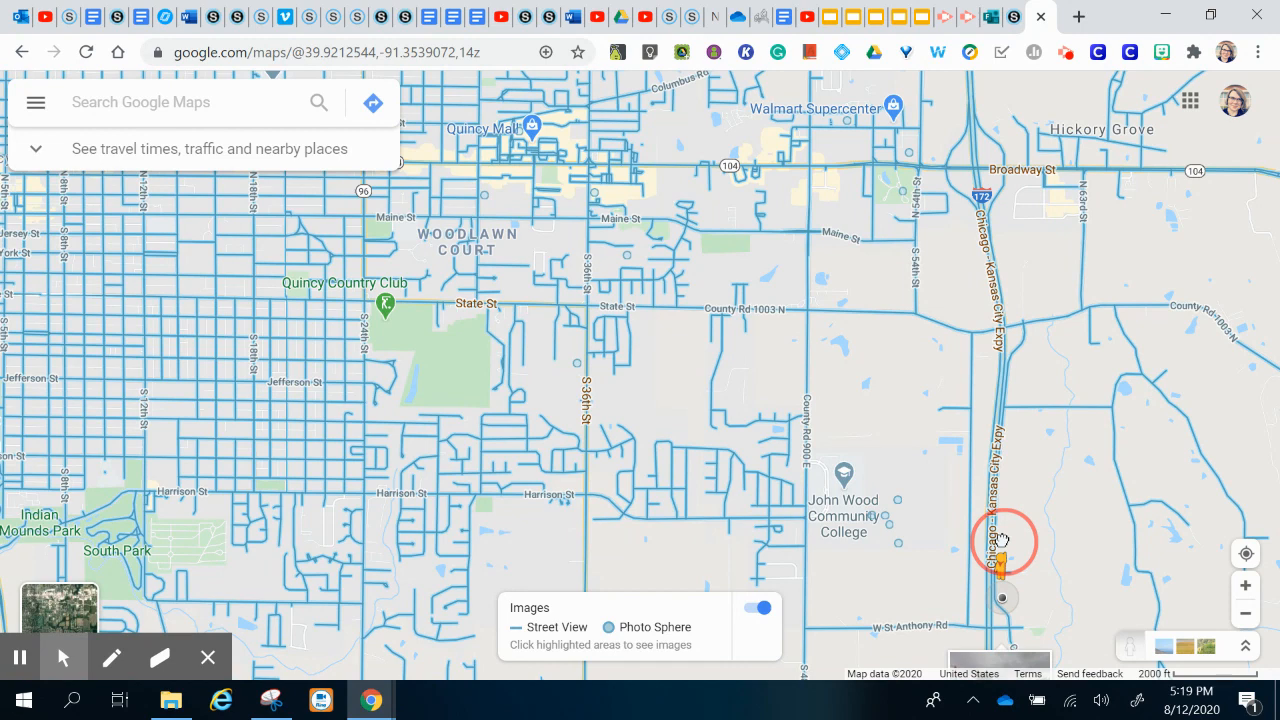
pyautogui.moveTo(1001, 540)
pyautogui.mouseDown()
pyautogui.moveTo(814, 337)
pyautogui.moveTo(734, 363)
pyautogui.moveTo(717, 320)
pyautogui.moveTo(722, 280)
pyautogui.moveTo(641, 237)
pyautogui.moveTo(556, 162)
pyautogui.moveTo(402, 240)
pyautogui.moveTo(187, 219)
pyautogui.moveTo(258, 232)
pyautogui.moveTo(251, 267)
pyautogui.moveTo(231, 250)
pyautogui.moveTo(260, 251)
pyautogui.moveTo(255, 184)
pyautogui.mouseUp()
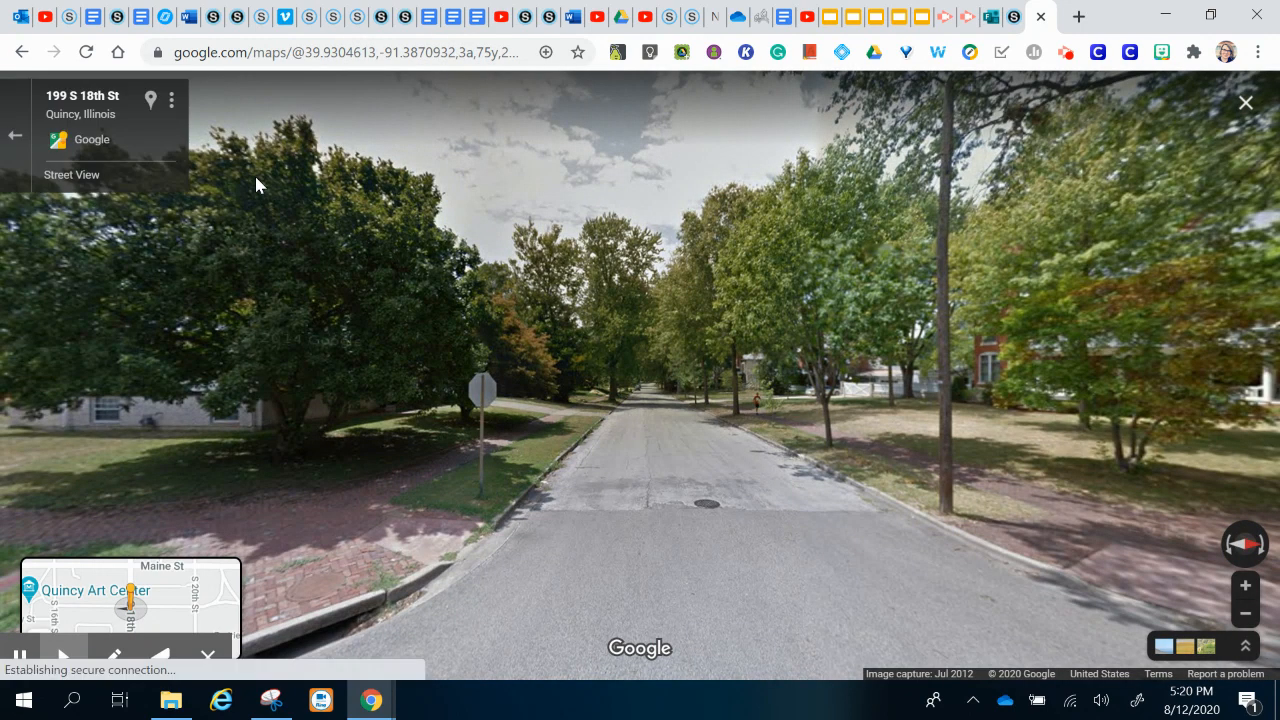
pyautogui.moveTo(580, 438); pyautogui.dragTo(1266, 337)
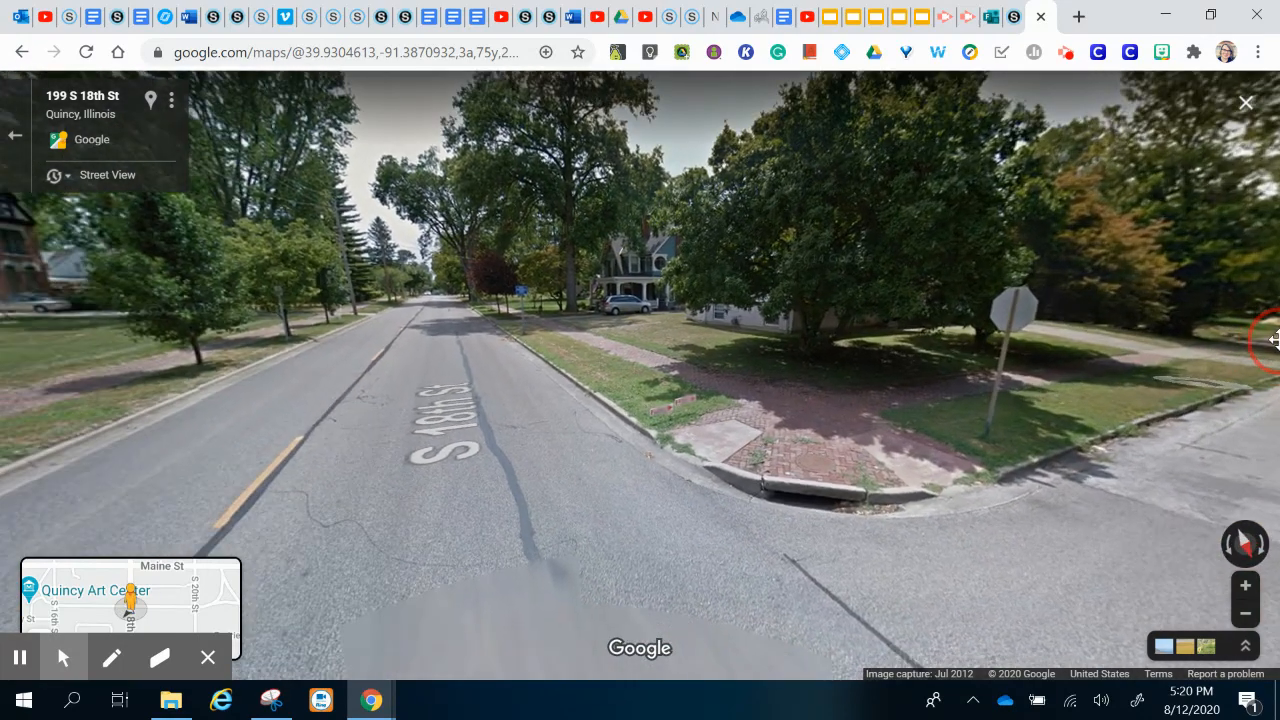
pyautogui.moveTo(700, 328); pyautogui.dragTo(1216, 321)
pyautogui.moveTo(600, 377); pyautogui.dragTo(1074, 394)
pyautogui.click(536, 350)
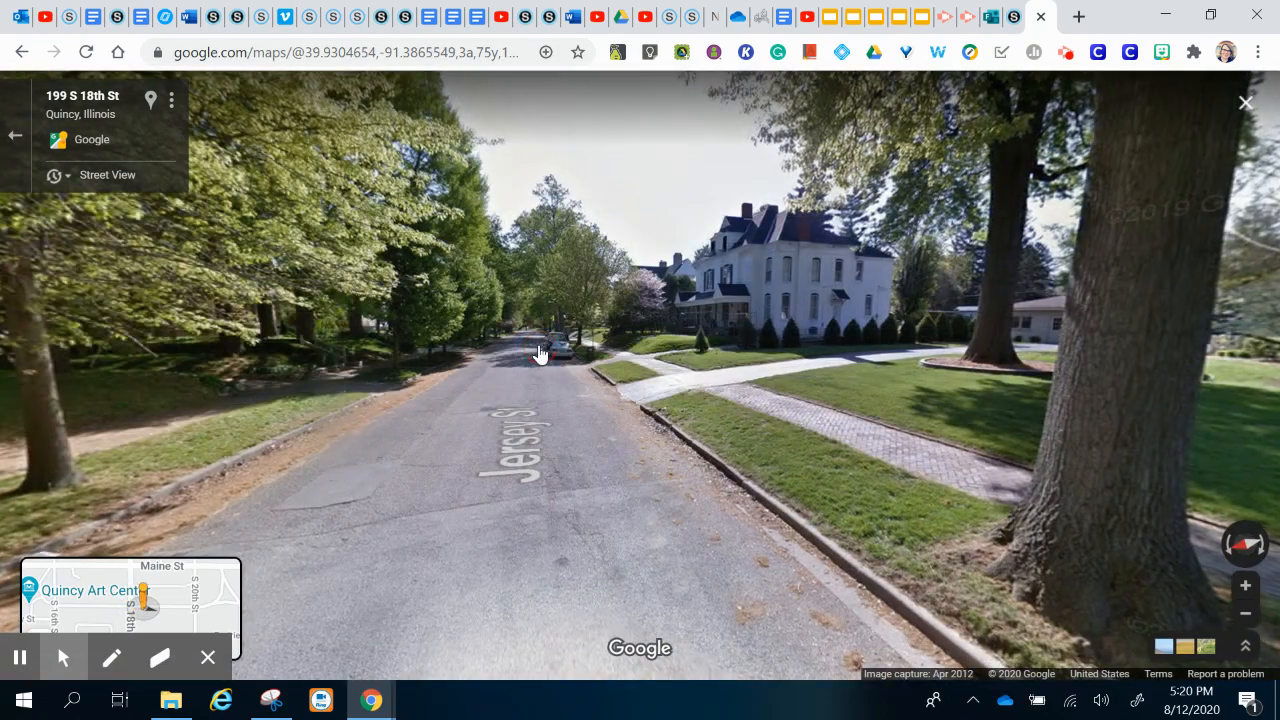
pyautogui.click(537, 353)
pyautogui.click(538, 354)
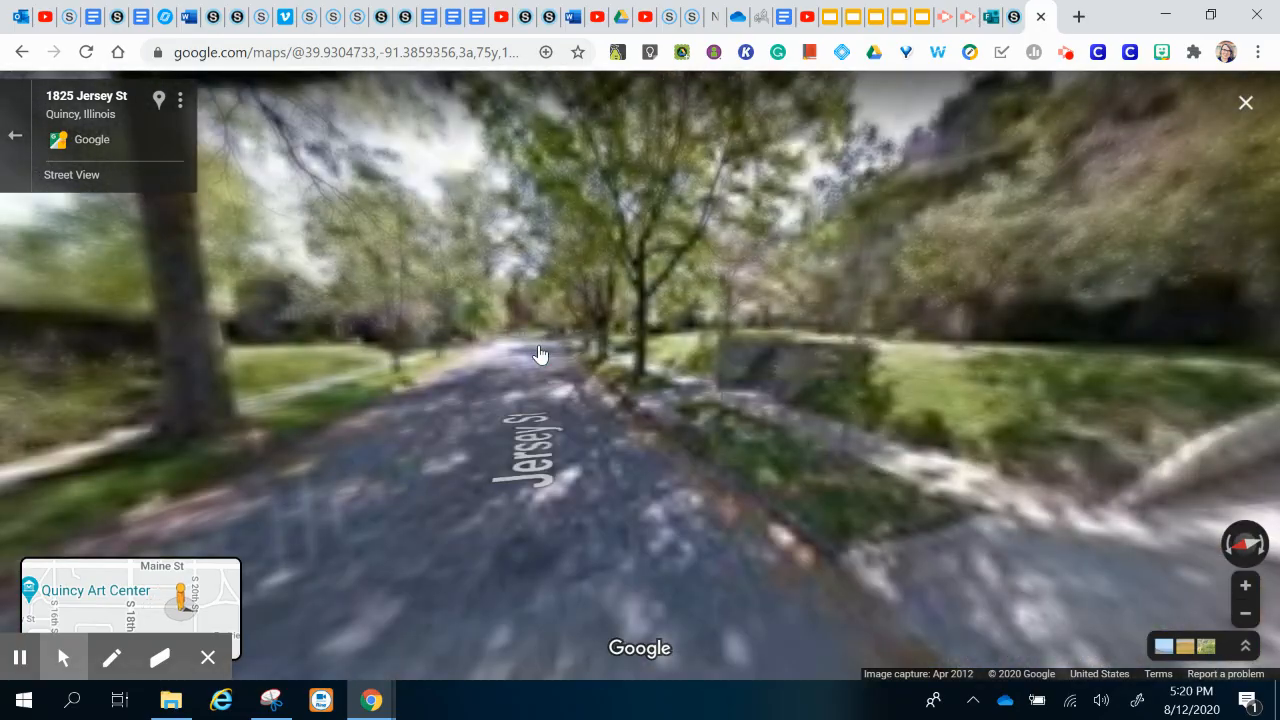
pyautogui.click(538, 354)
pyautogui.click(538, 354)
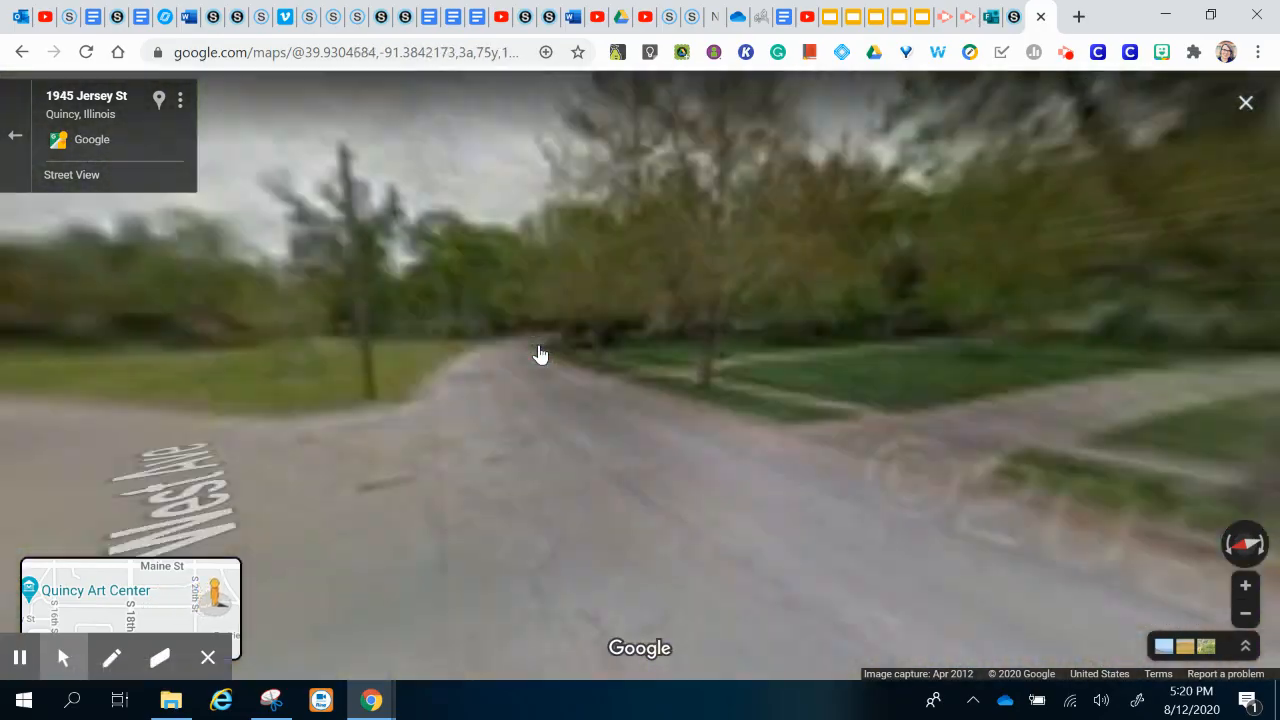
pyautogui.click(278, 485)
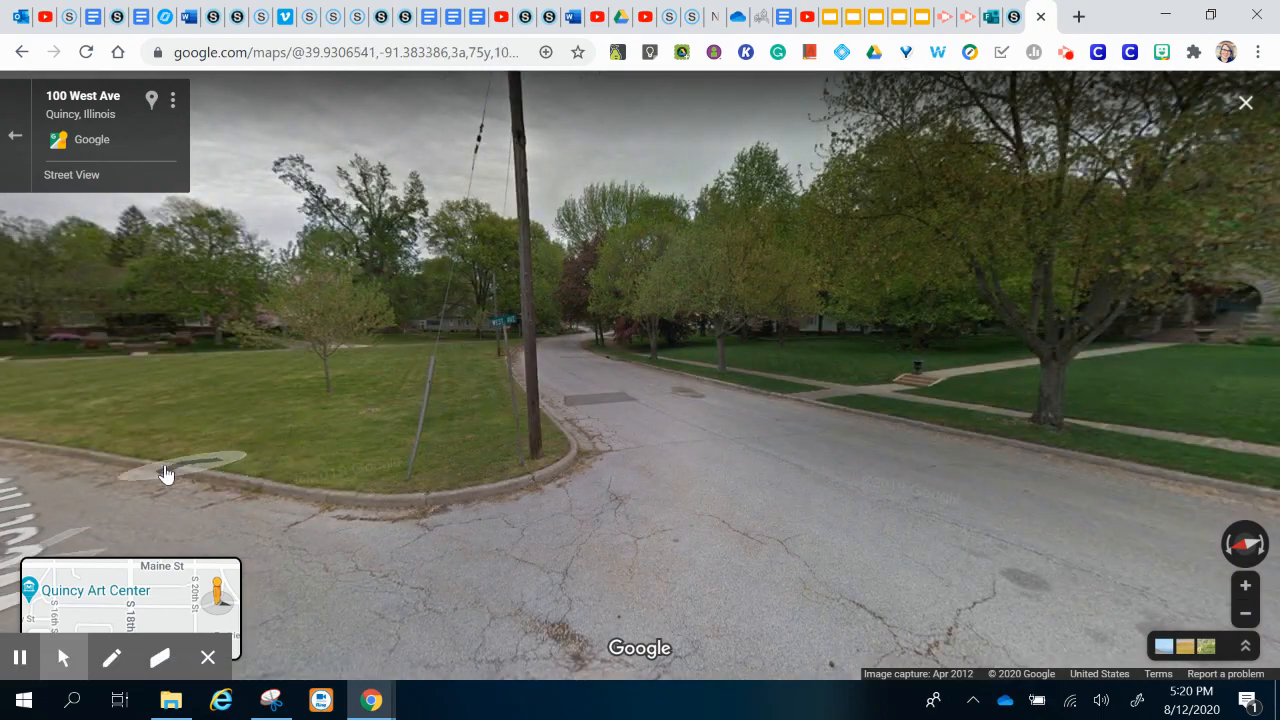
pyautogui.click(114, 472)
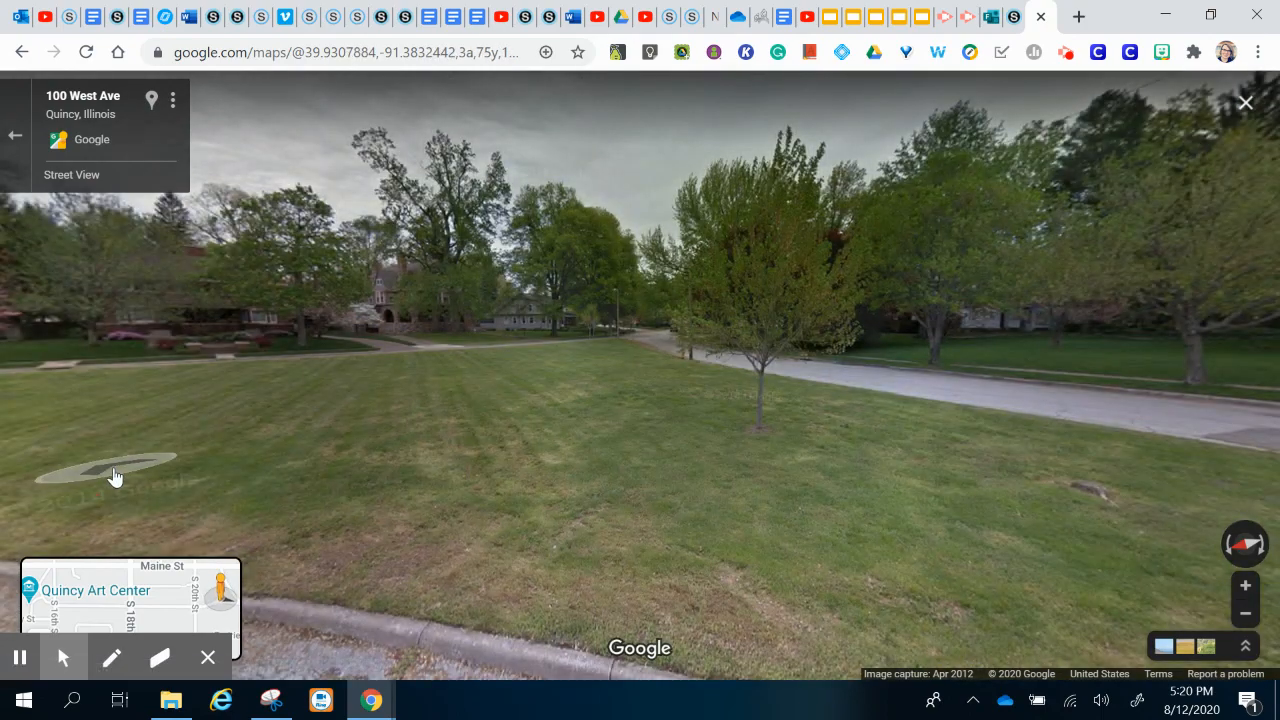
pyautogui.click(114, 477)
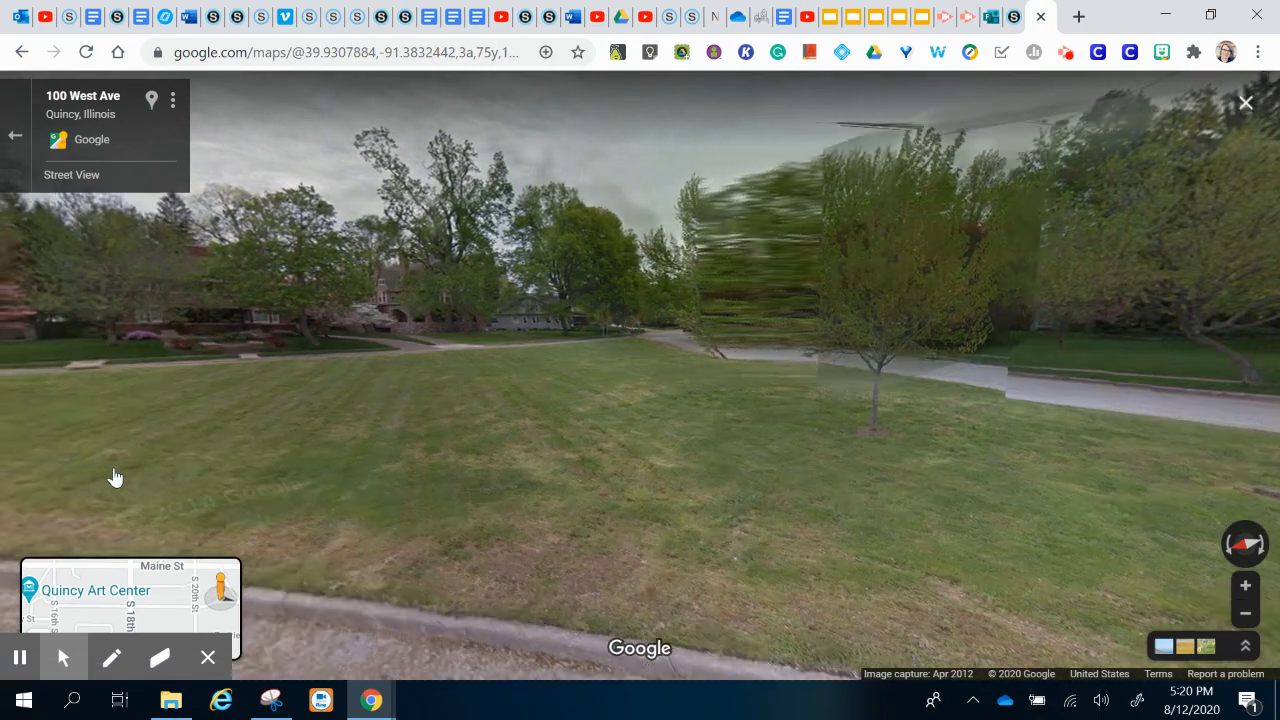
pyautogui.click(114, 477)
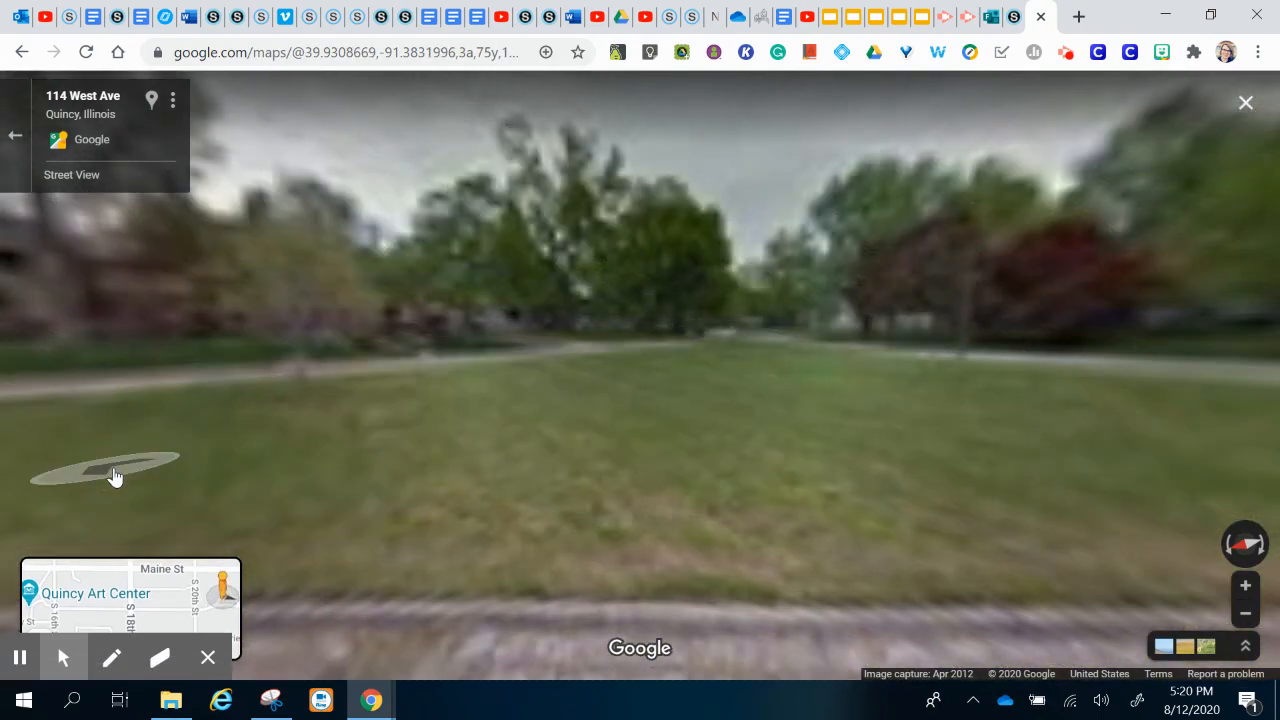
pyautogui.click(114, 477)
pyautogui.click(114, 477)
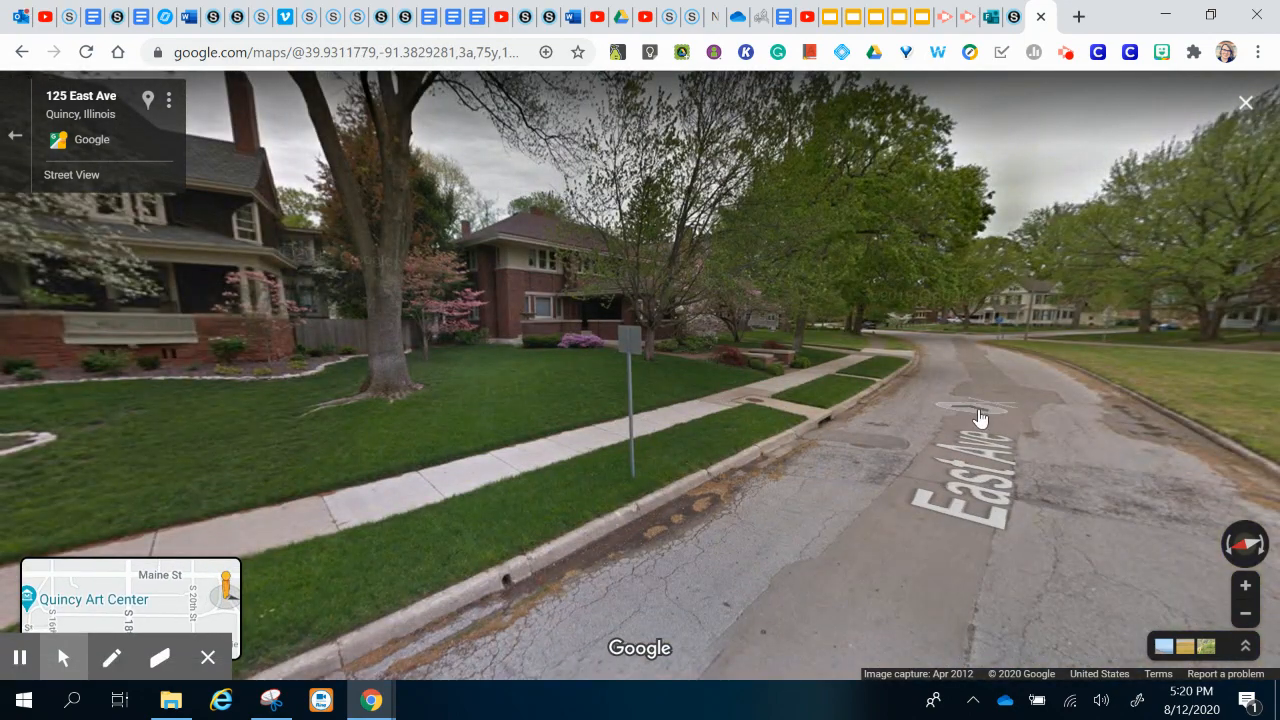
pyautogui.click(980, 418)
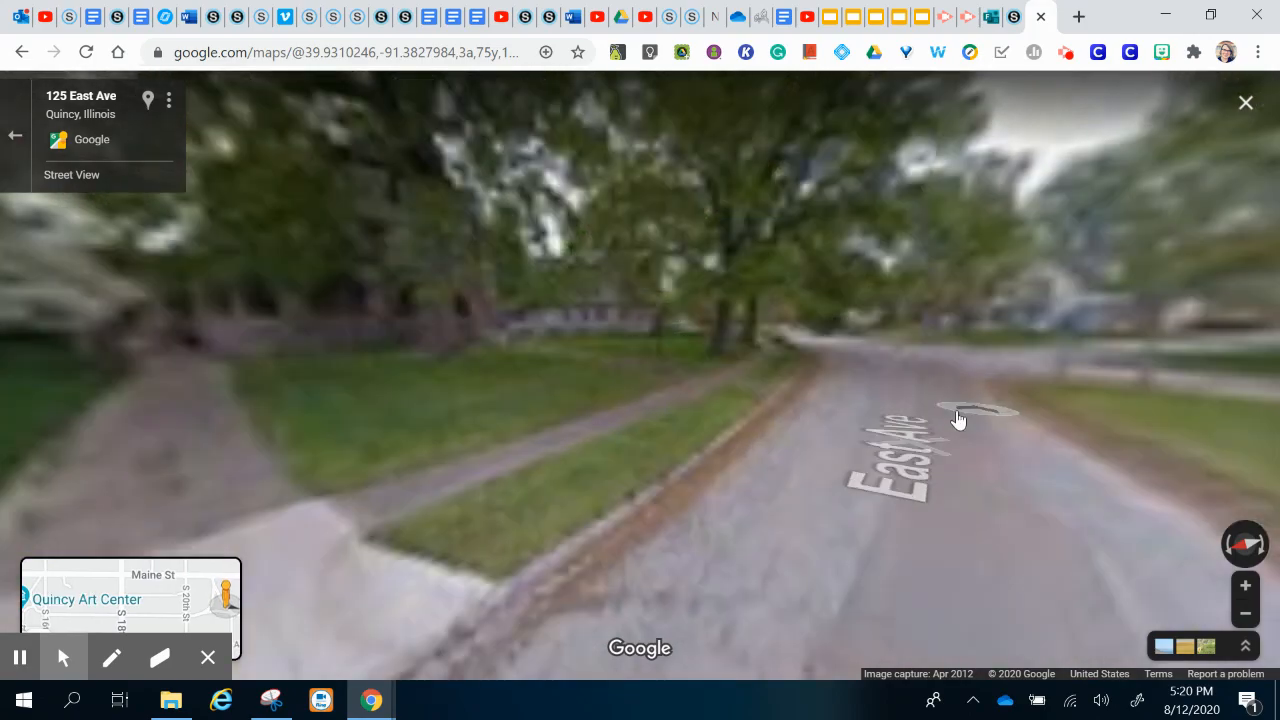
pyautogui.click(888, 418)
pyautogui.click(893, 420)
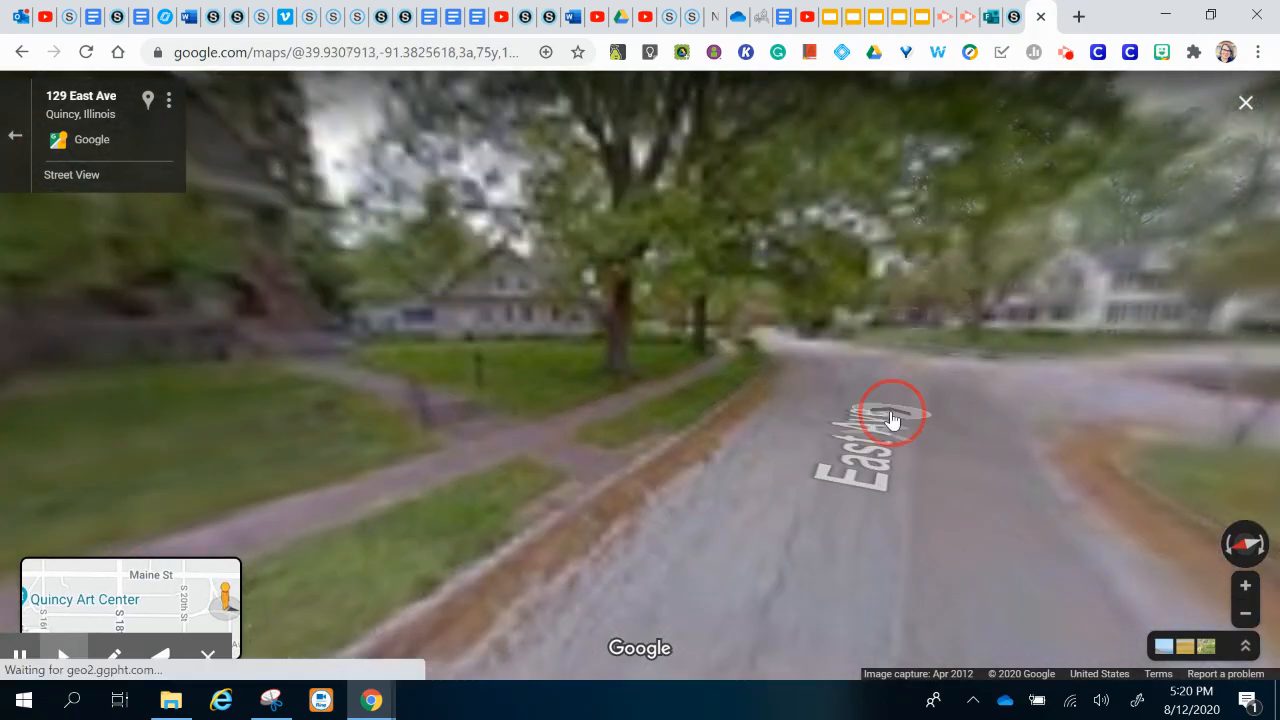
pyautogui.click(893, 420)
pyautogui.click(893, 420)
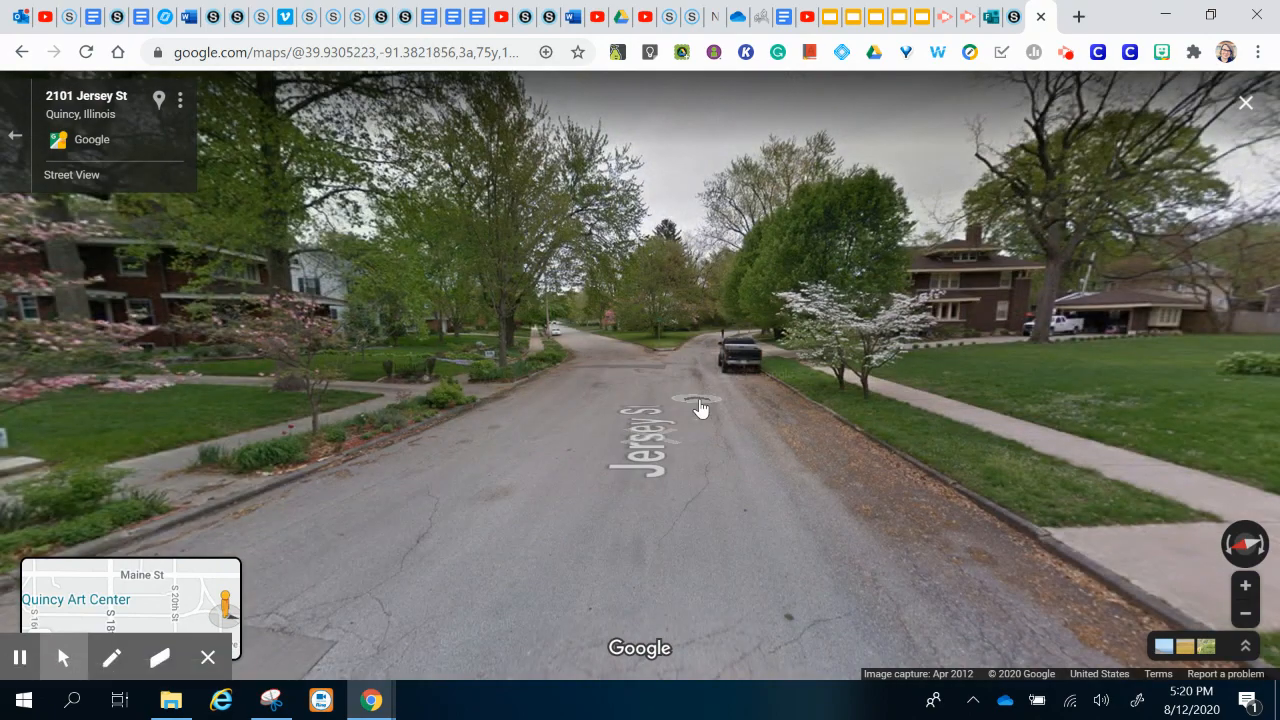
pyautogui.click(671, 407)
pyautogui.moveTo(615, 468); pyautogui.dragTo(968, 506)
pyautogui.moveTo(590, 578); pyautogui.dragTo(914, 566)
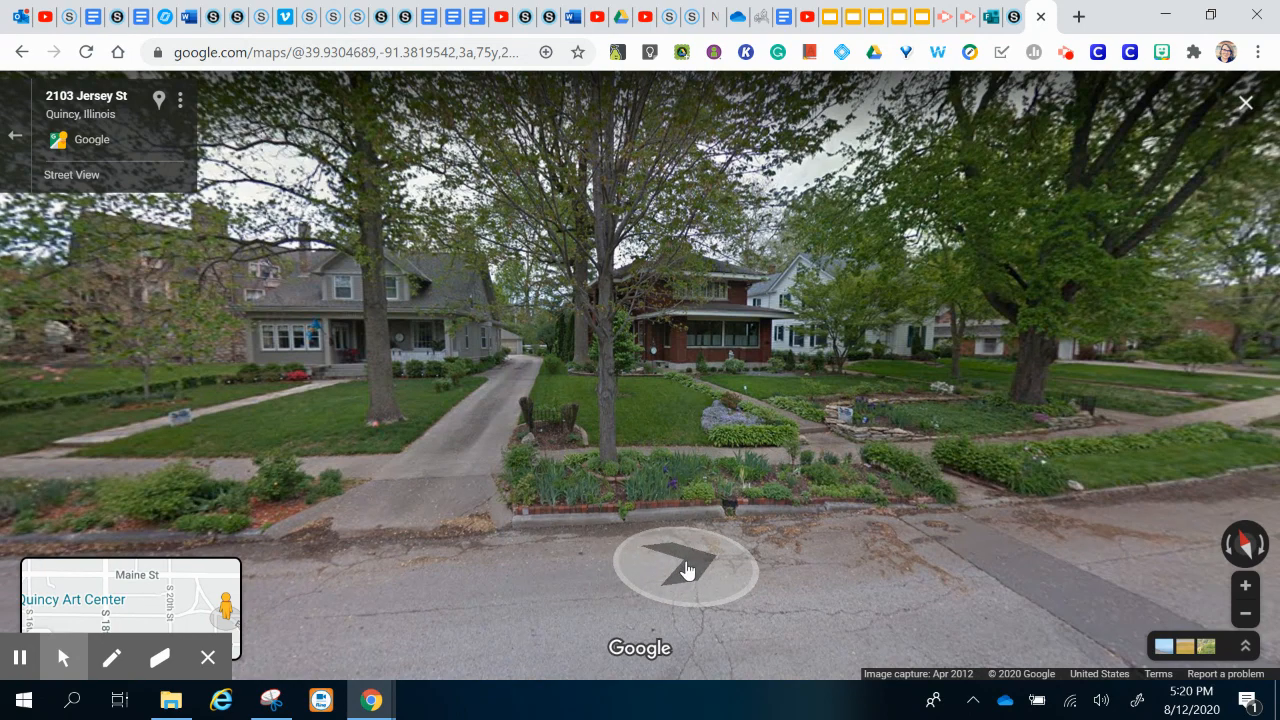
pyautogui.click(182, 104)
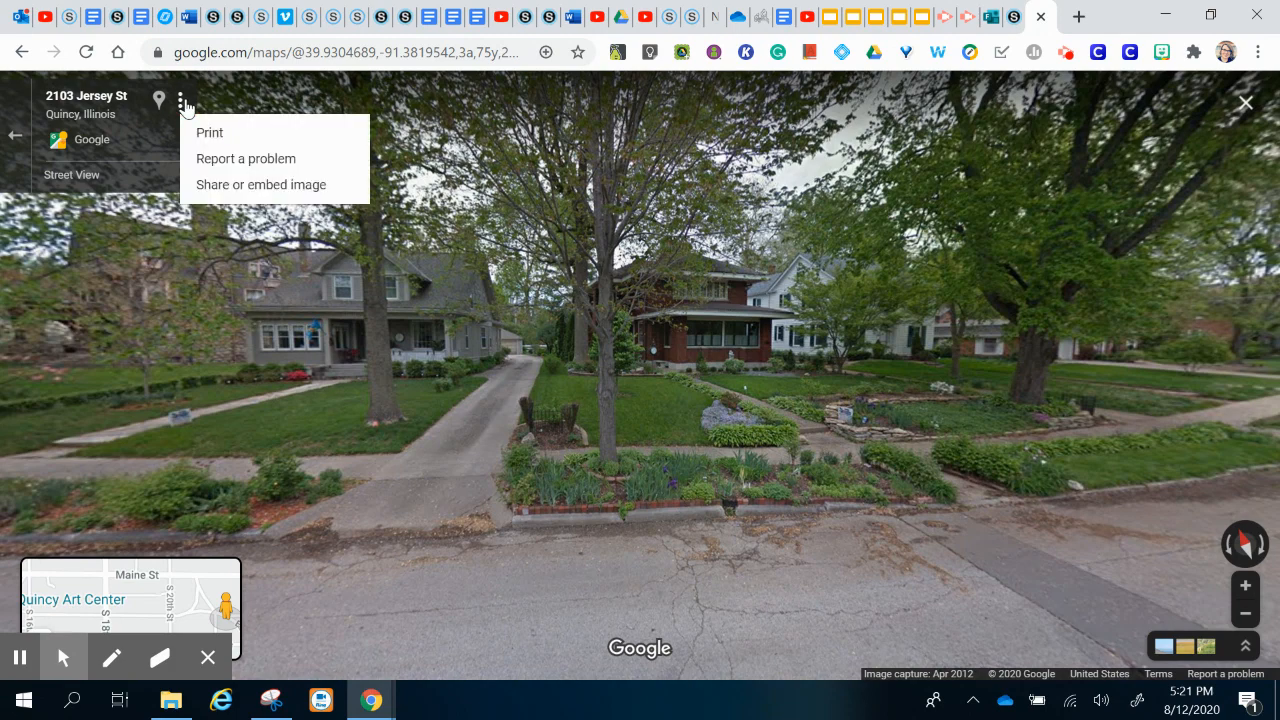
pyautogui.click(222, 190)
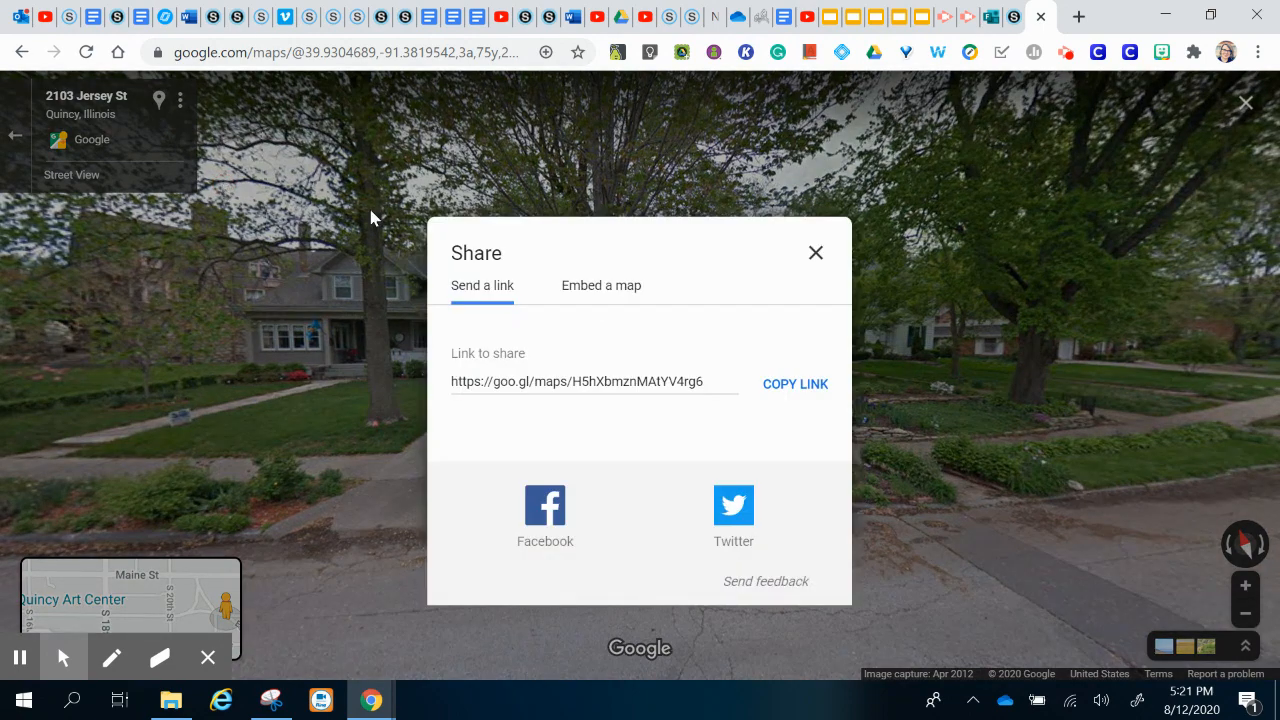
pyautogui.click(612, 294)
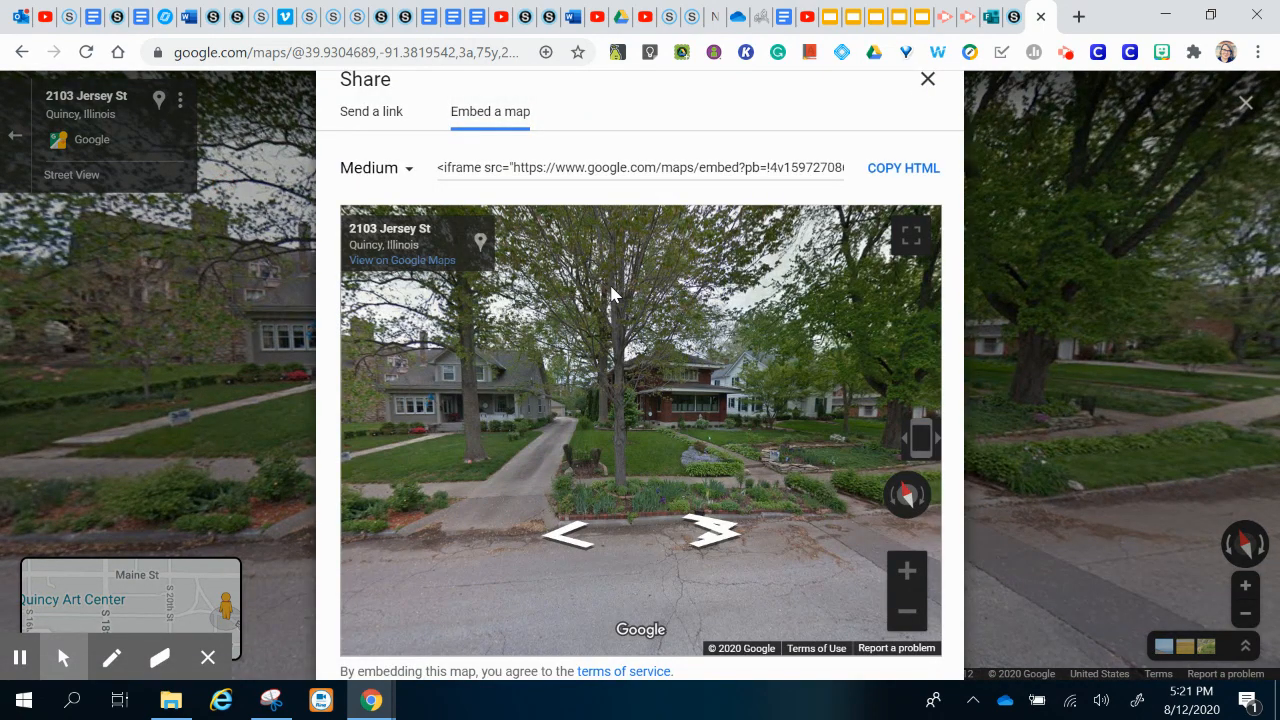
pyautogui.click(904, 168)
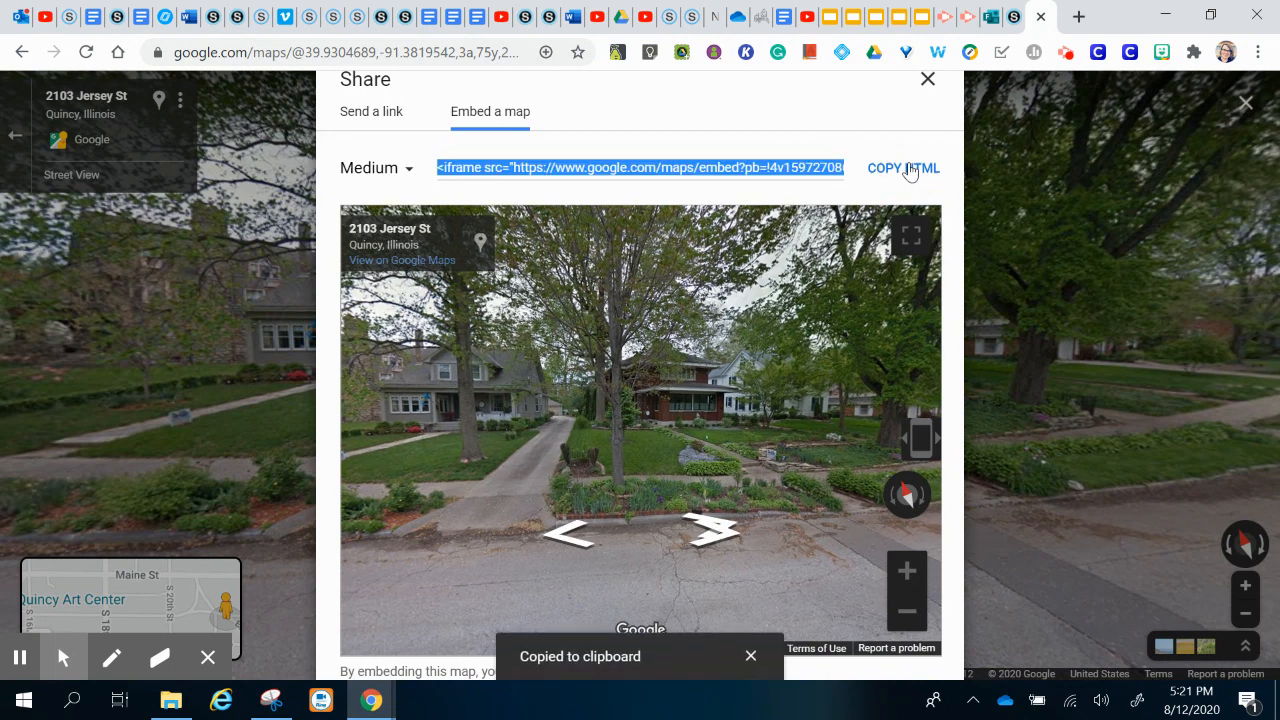
# Step: Reopen the Pages and Embed page in the Schoology editor
pyautogui.click(1017, 22)
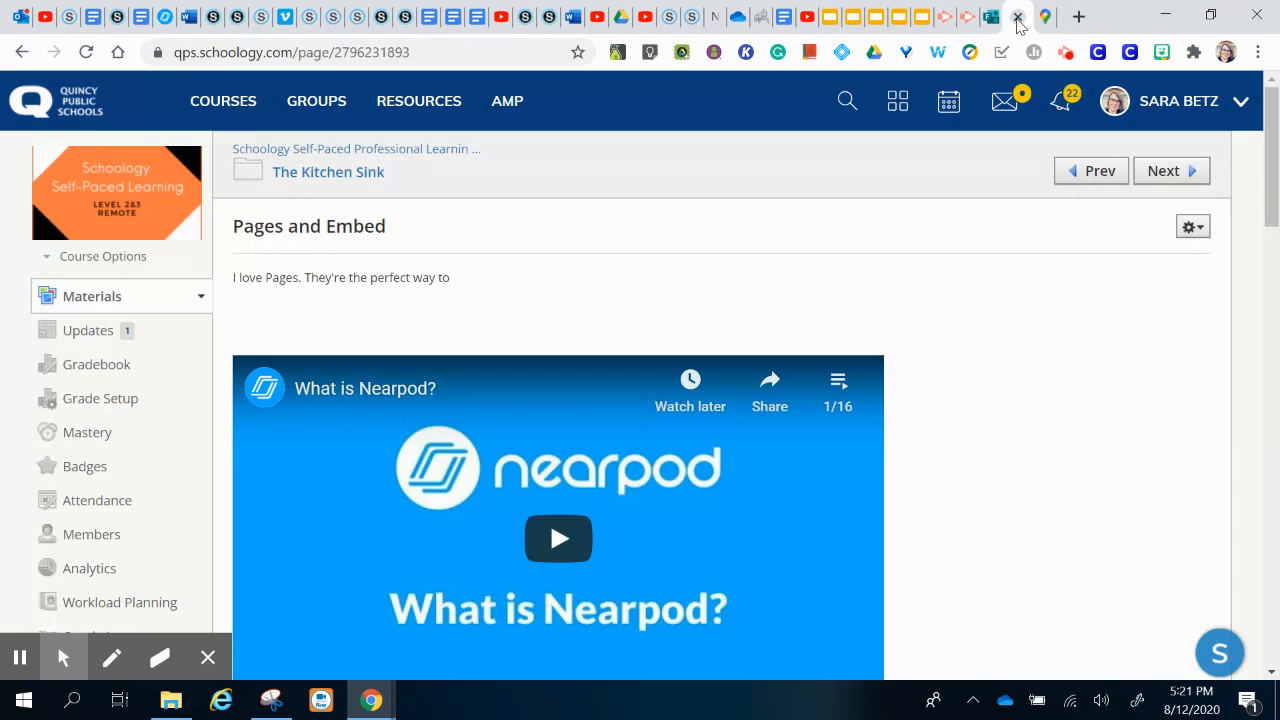
pyautogui.click(1192, 240)
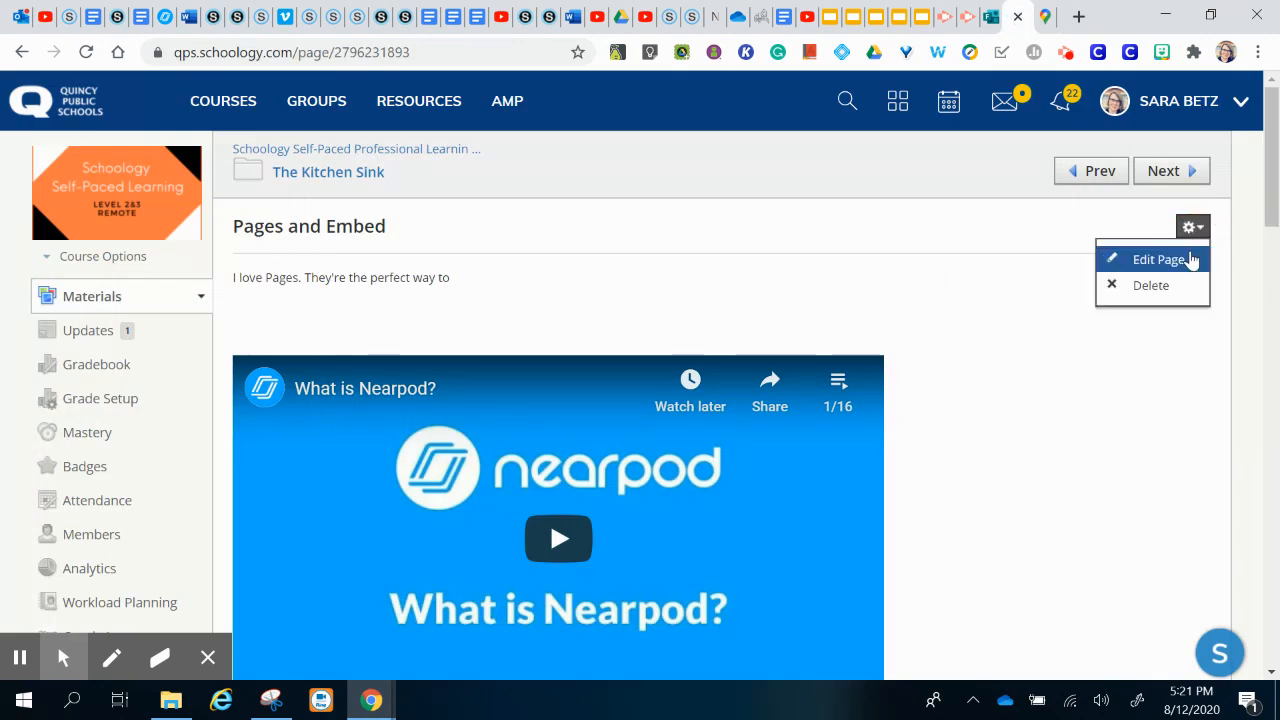
pyautogui.click(1190, 259)
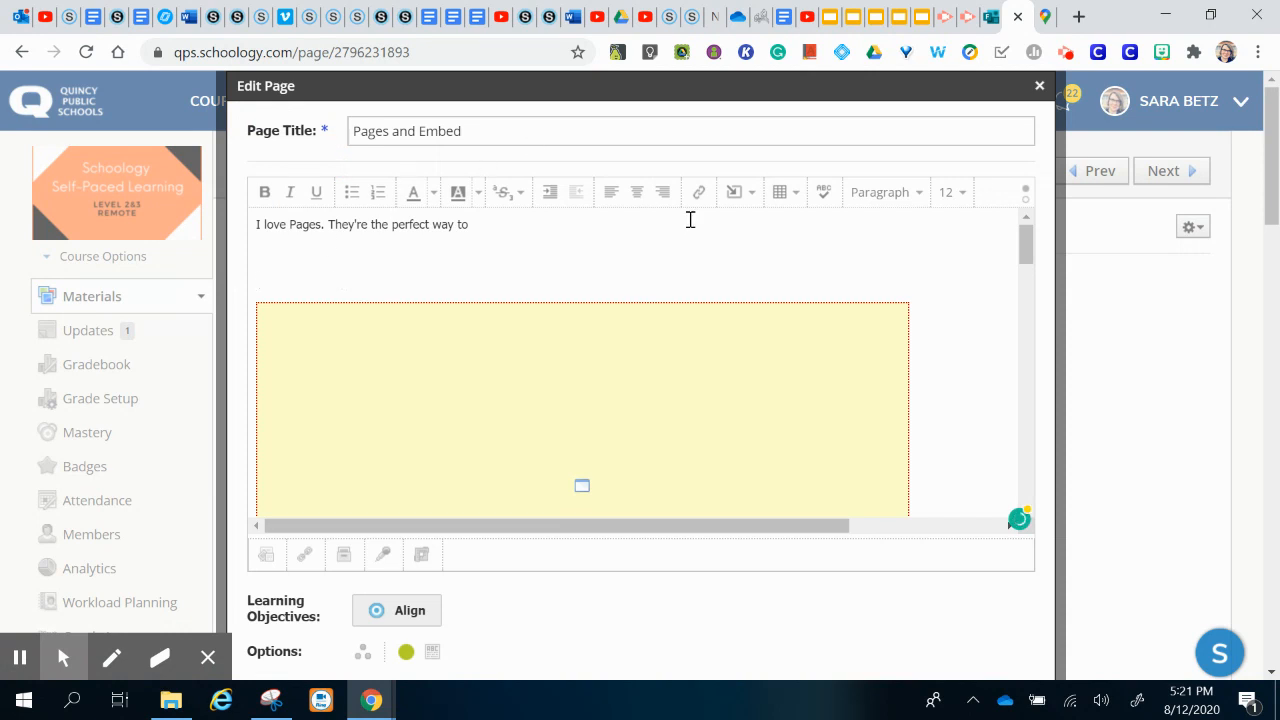
# Step: Paste the Street View embed code as web media into the page and save the changes
pyautogui.click(740, 195)
pyautogui.click(748, 228)
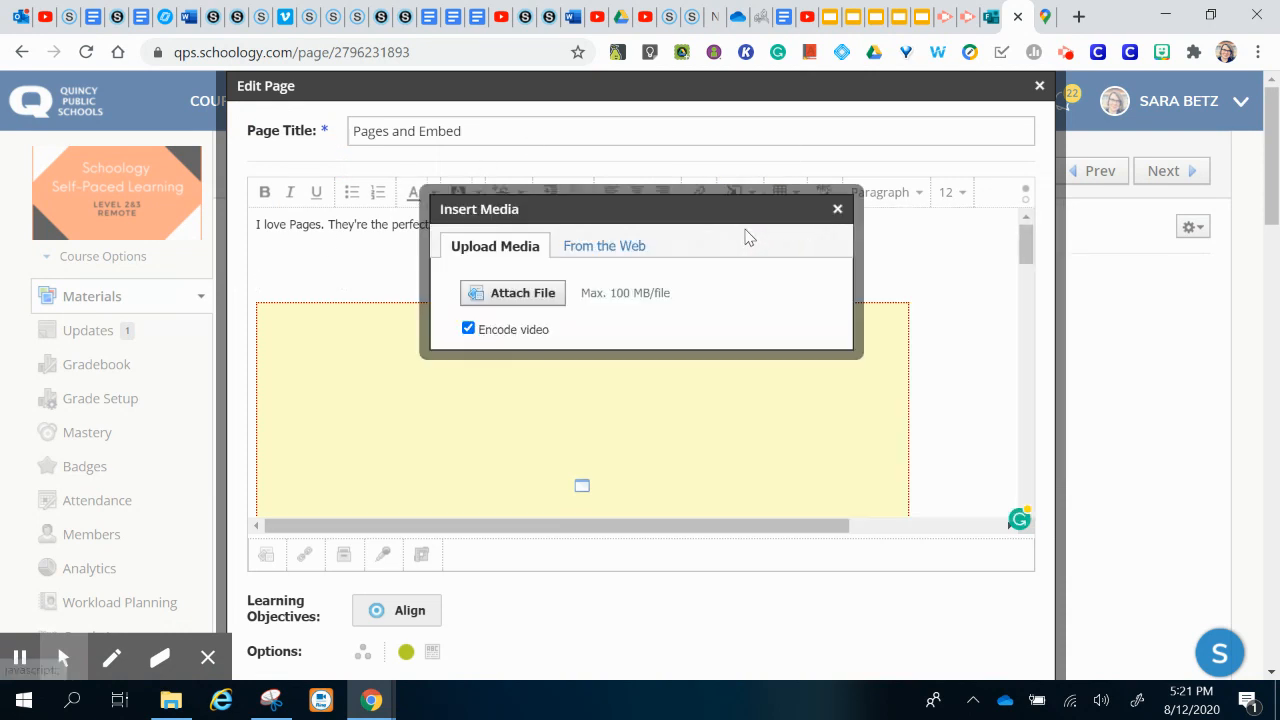
pyautogui.click(628, 246)
pyautogui.click(666, 270)
pyautogui.click(669, 298)
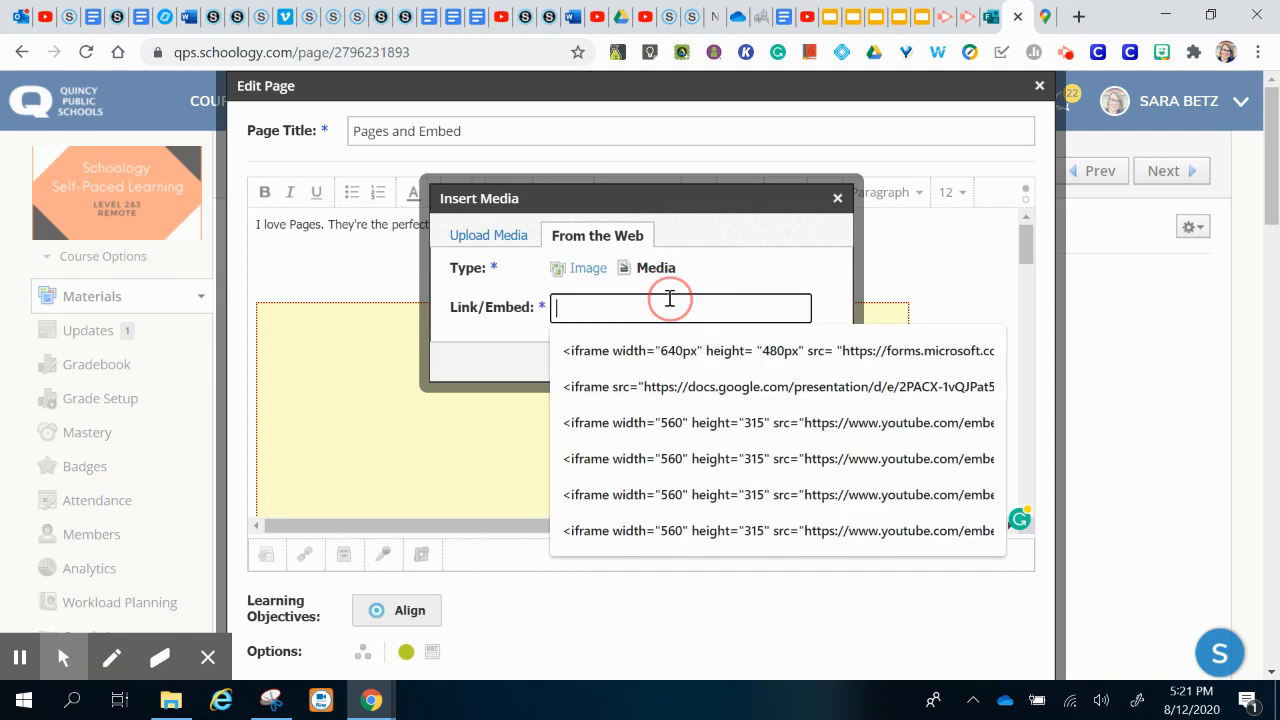
pyautogui.hotkey('ctrl', 'v')
pyautogui.click(607, 362)
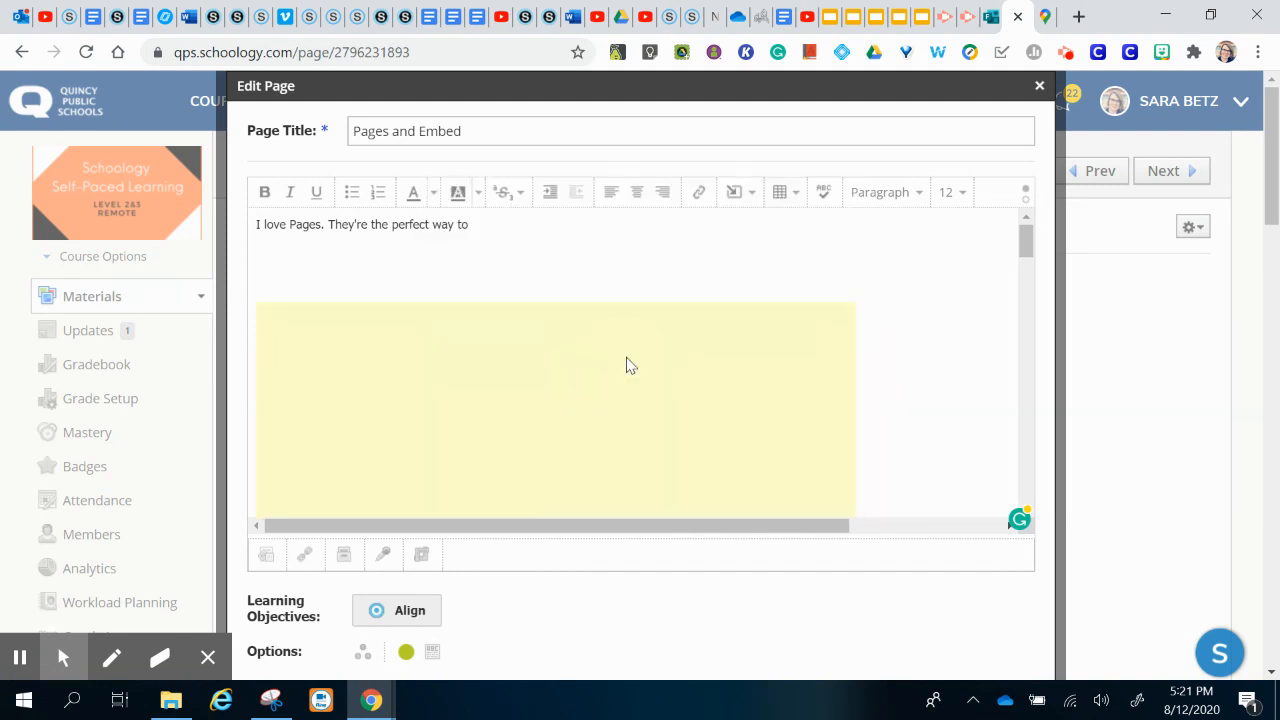
pyautogui.scroll(-2, 967, 480)
pyautogui.scroll(-3, 986, 606)
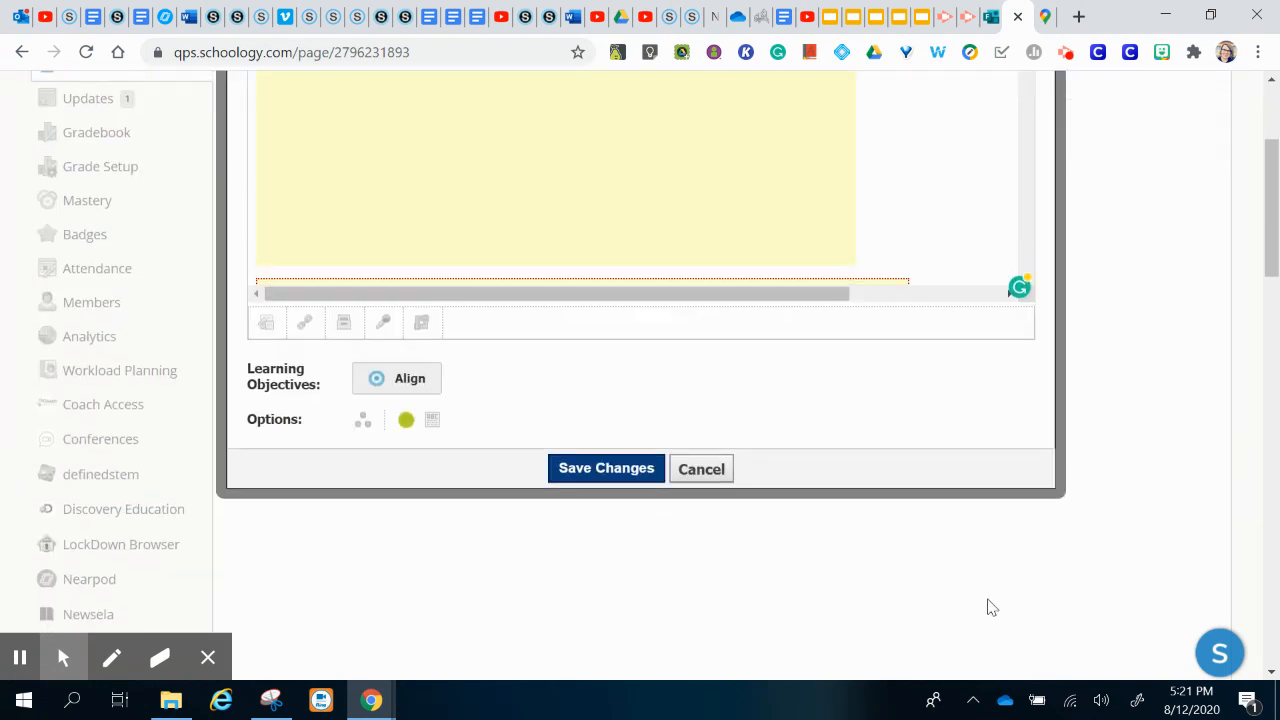
pyautogui.click(604, 470)
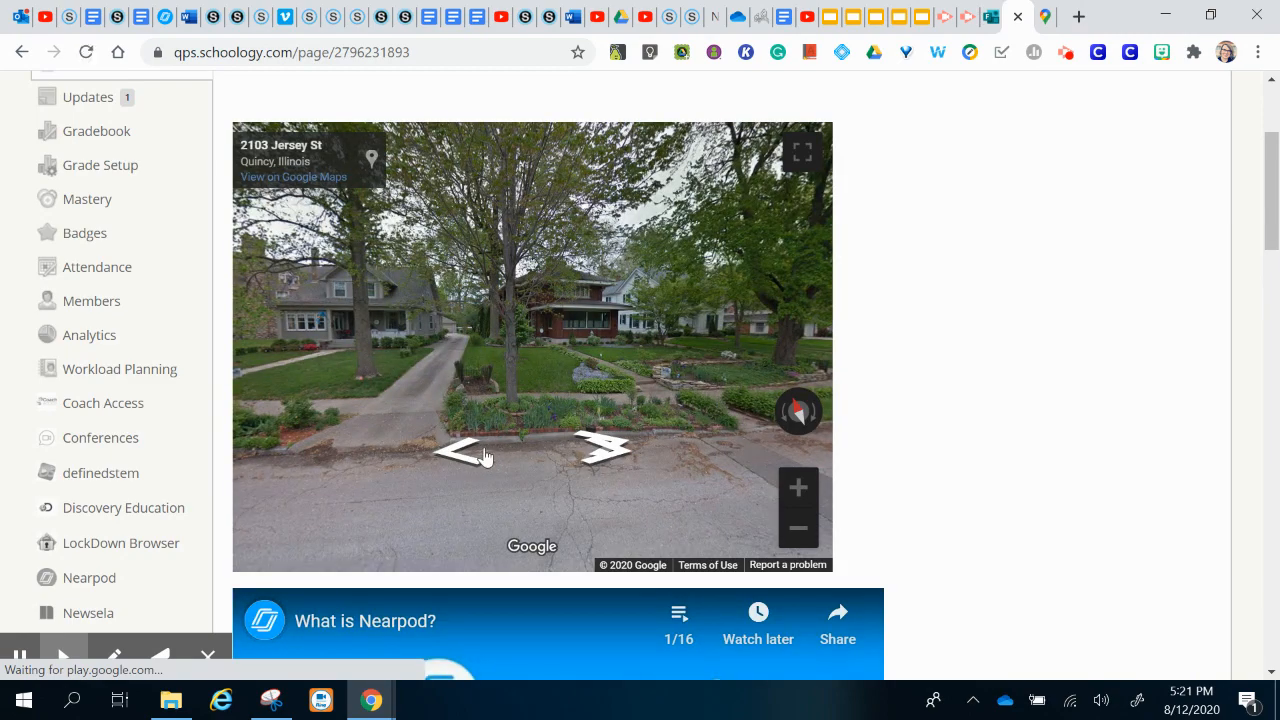
pyautogui.click(476, 456)
pyautogui.click(476, 456)
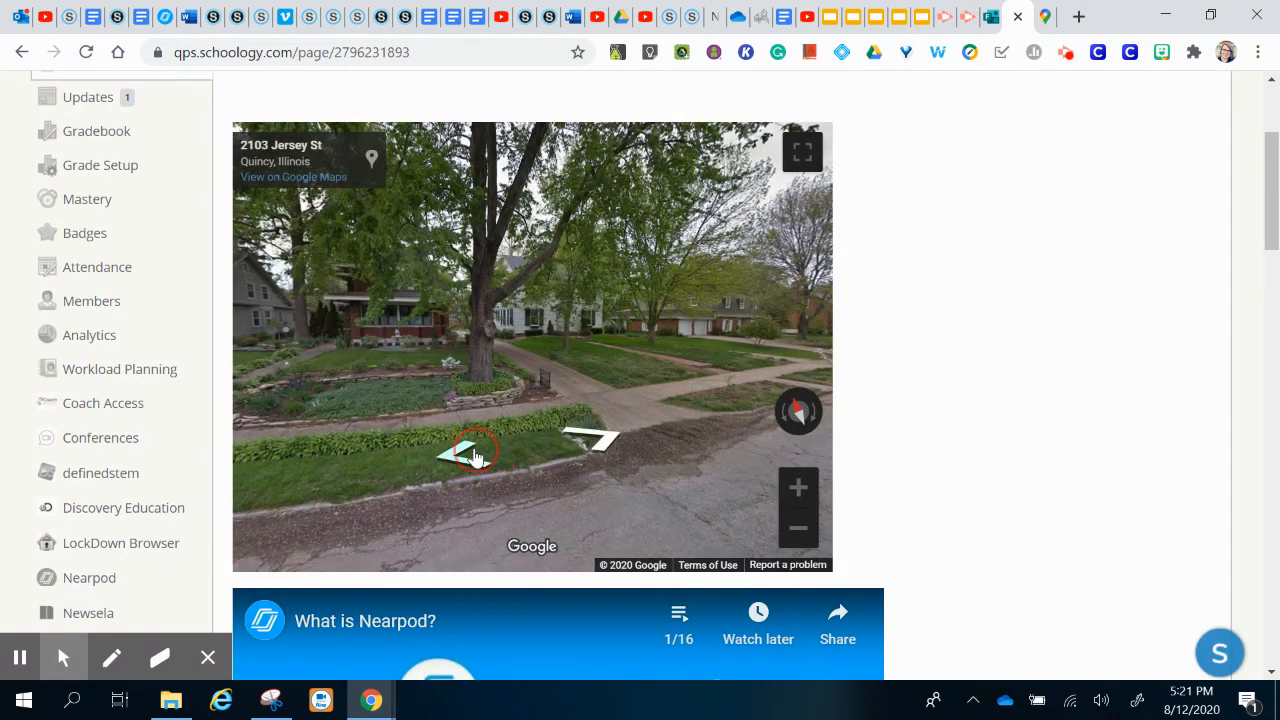
pyautogui.click(476, 456)
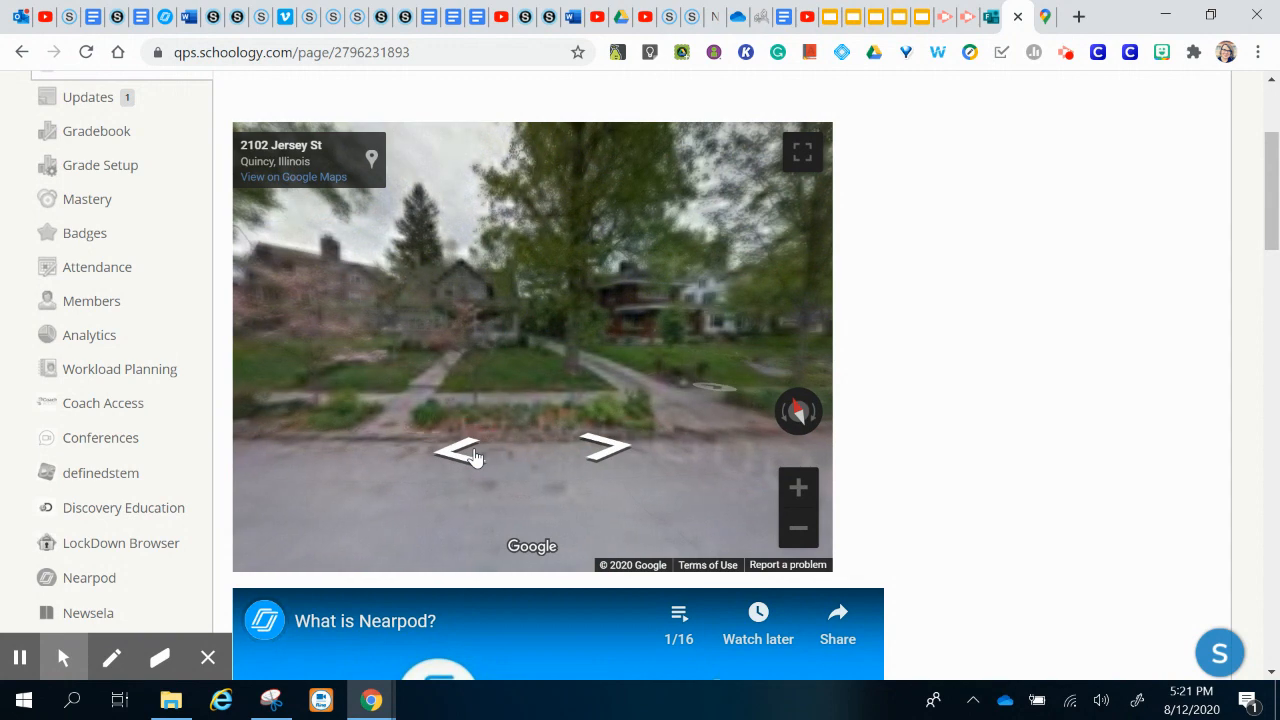
pyautogui.click(476, 457)
pyautogui.click(476, 456)
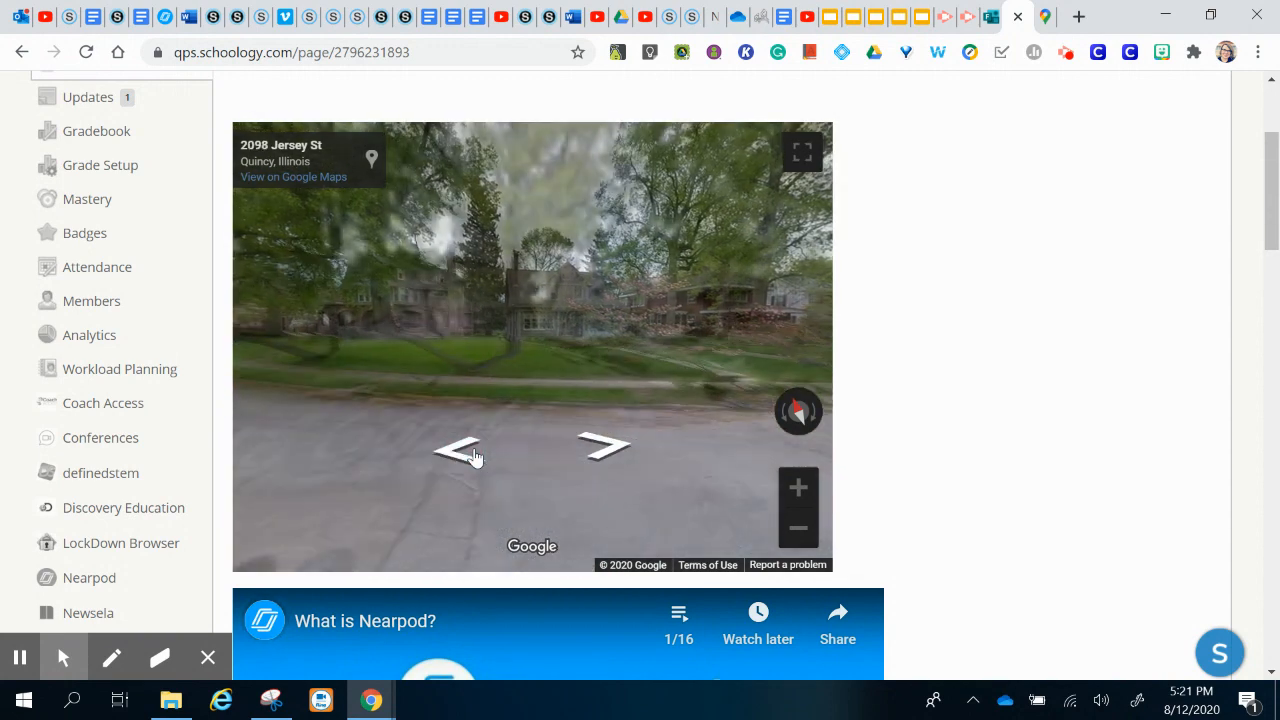
pyautogui.click(476, 456)
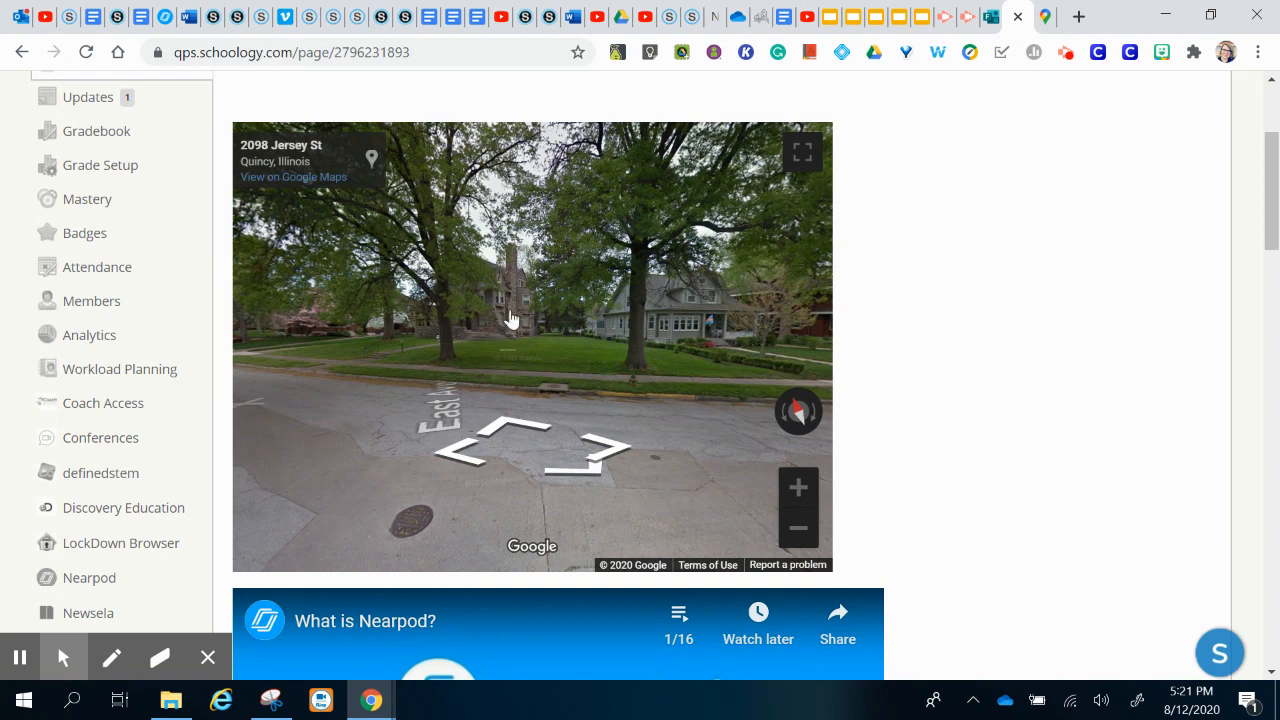
pyautogui.click(330, 406)
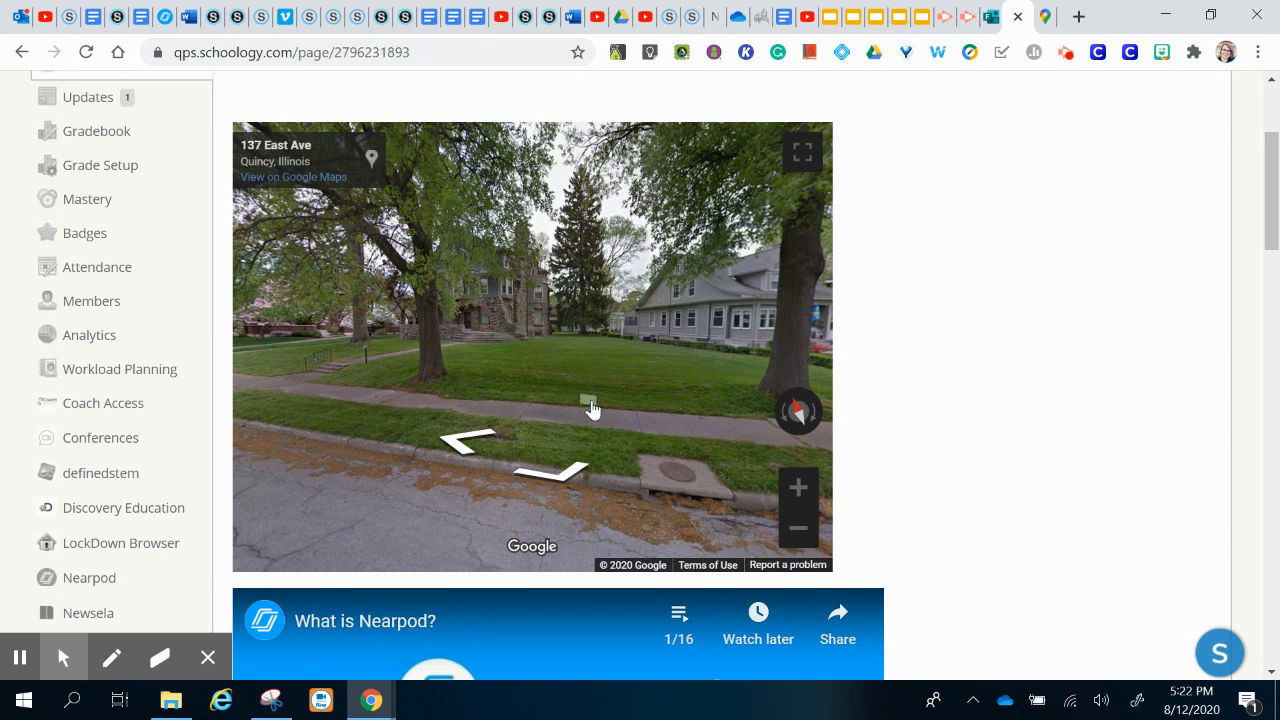
pyautogui.scroll(2, 1195, 394)
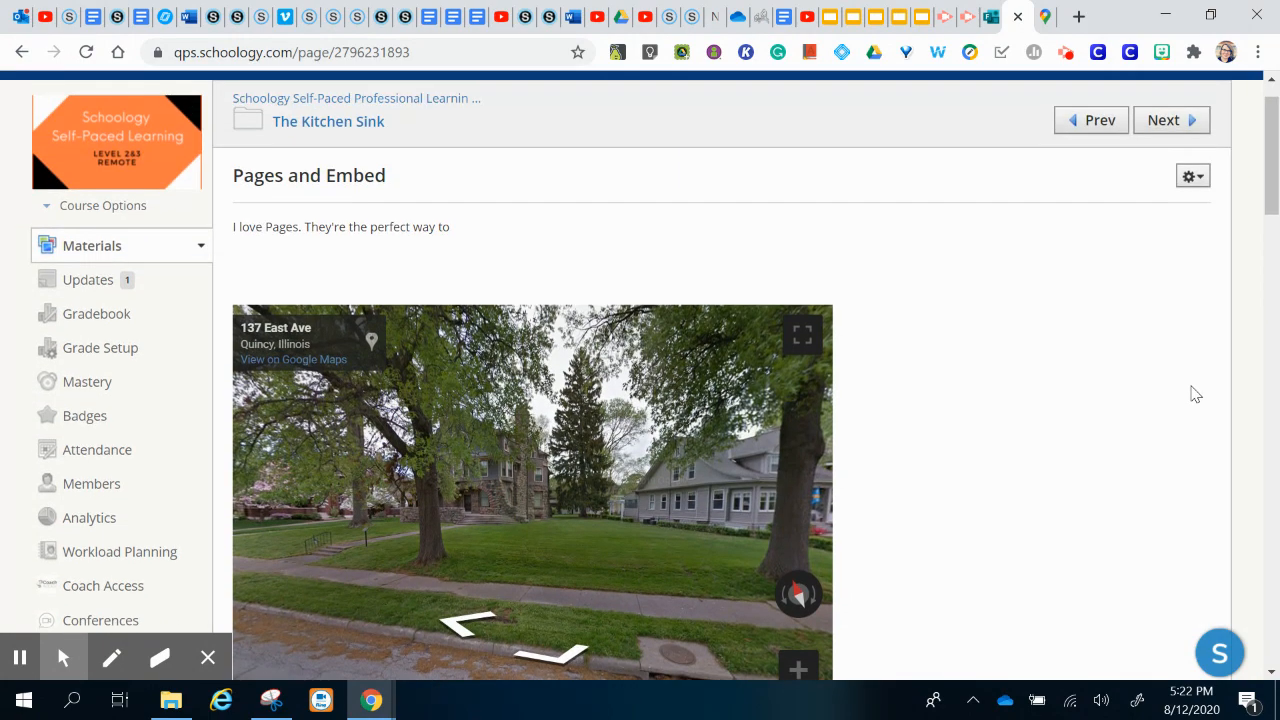
# Step: Close the Share dialog in Google Maps and exit Street View to the regular map
pyautogui.click(1046, 17)
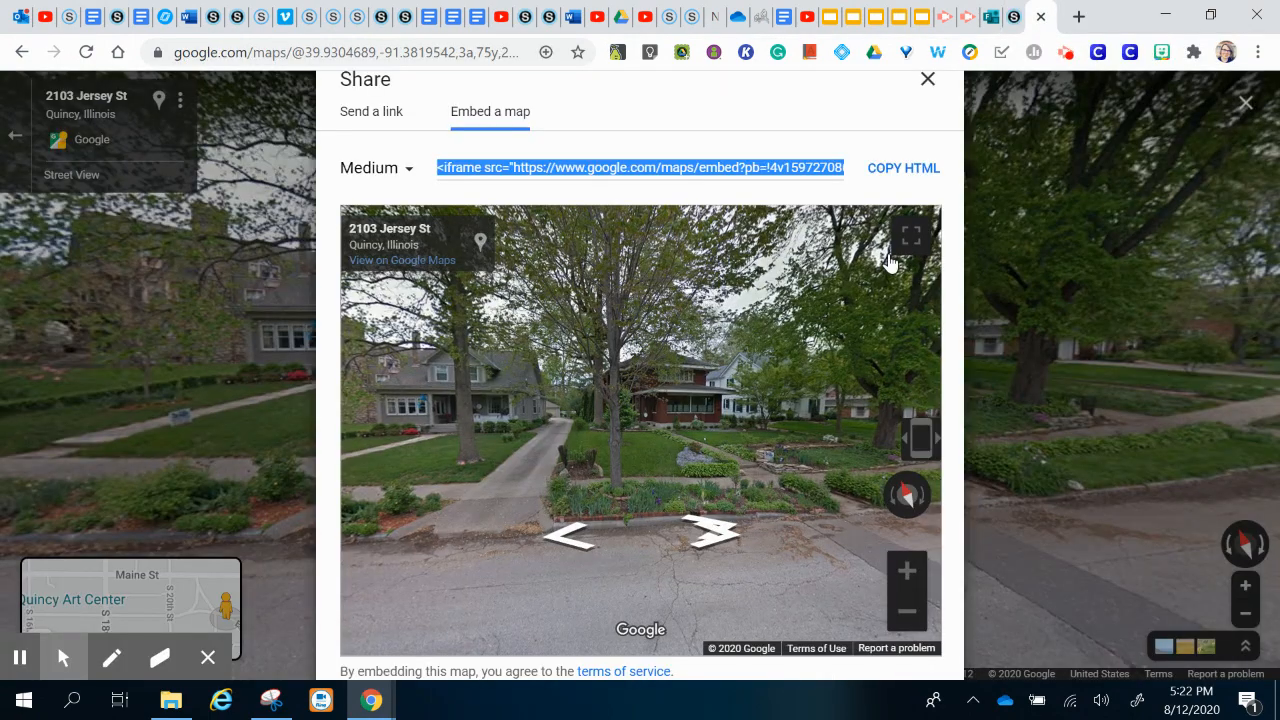
pyautogui.click(928, 82)
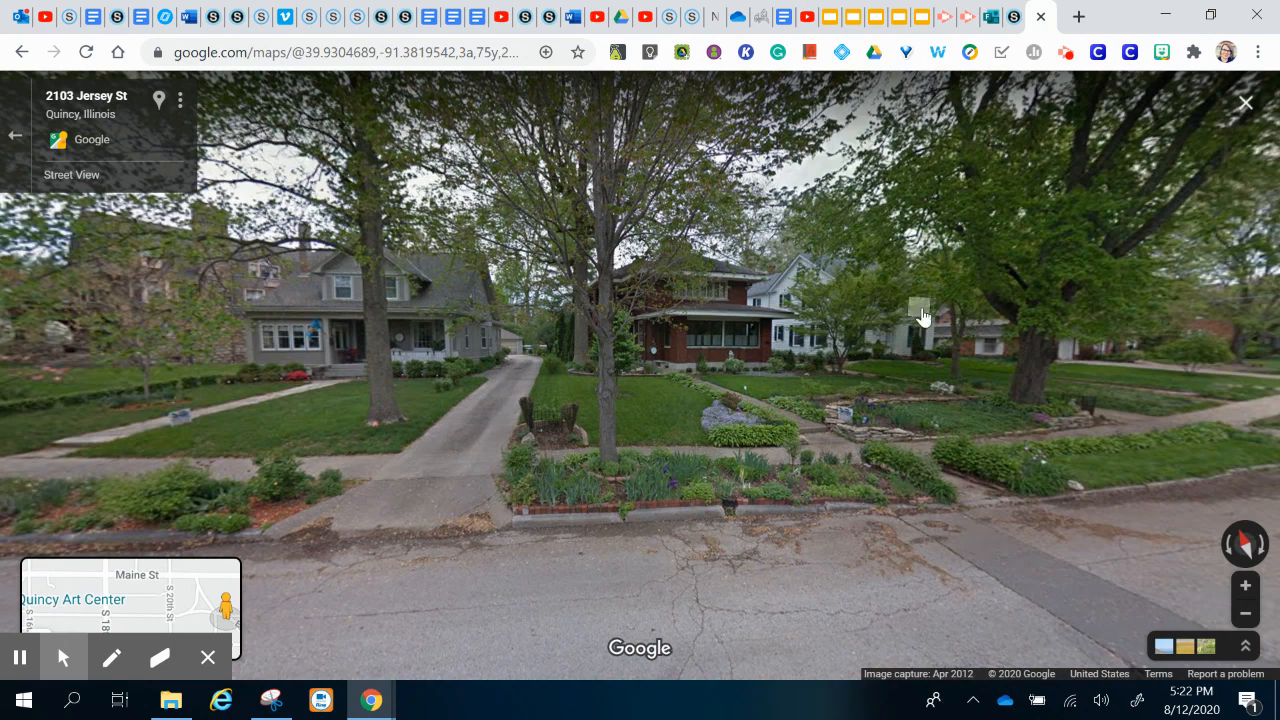
pyautogui.click(15, 135)
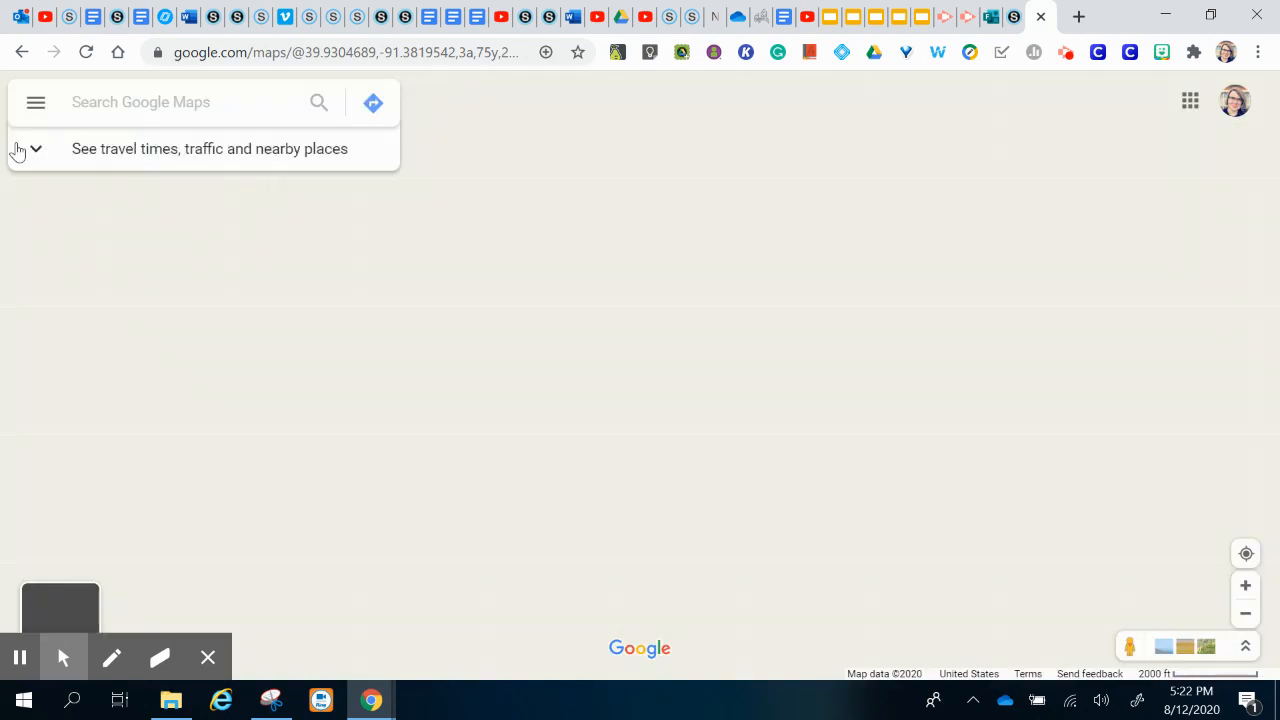
# Step: Search 'st louis zoo', select Saint Louis Zoo, and drop into Street View inside the grounds
pyautogui.click(160, 102)
pyautogui.write('st louis ')
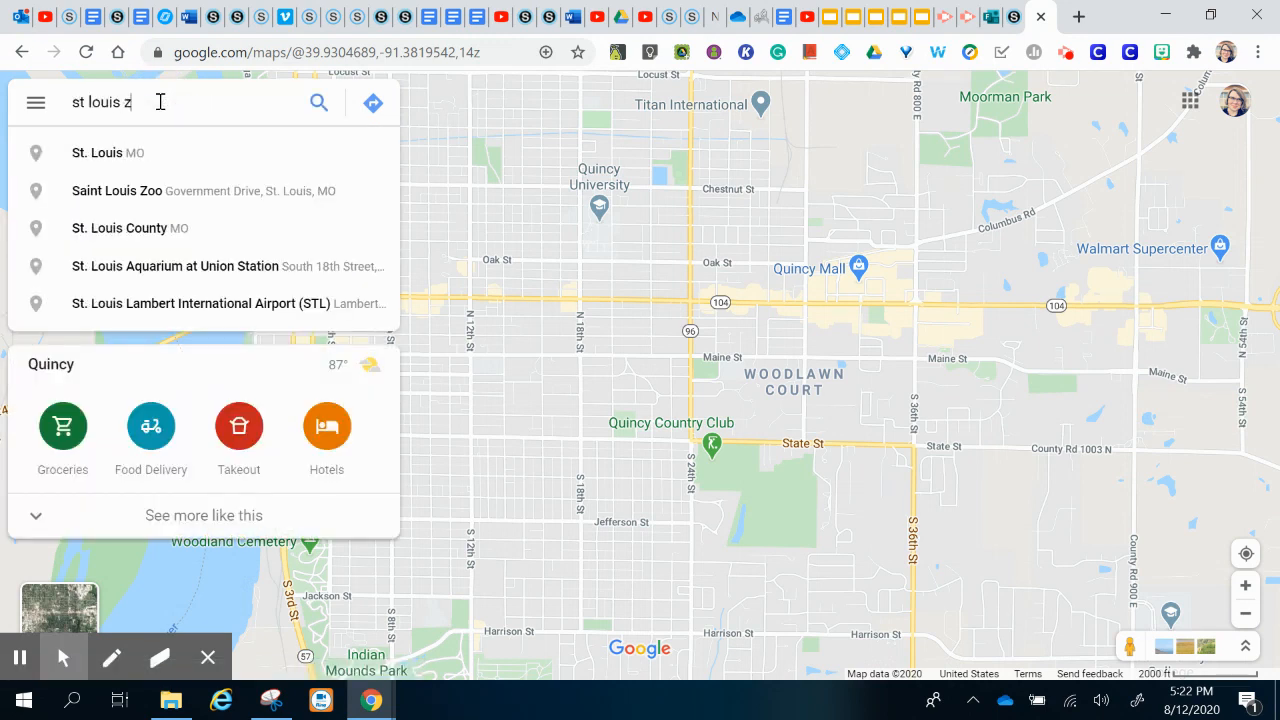
pyautogui.write('zoo')
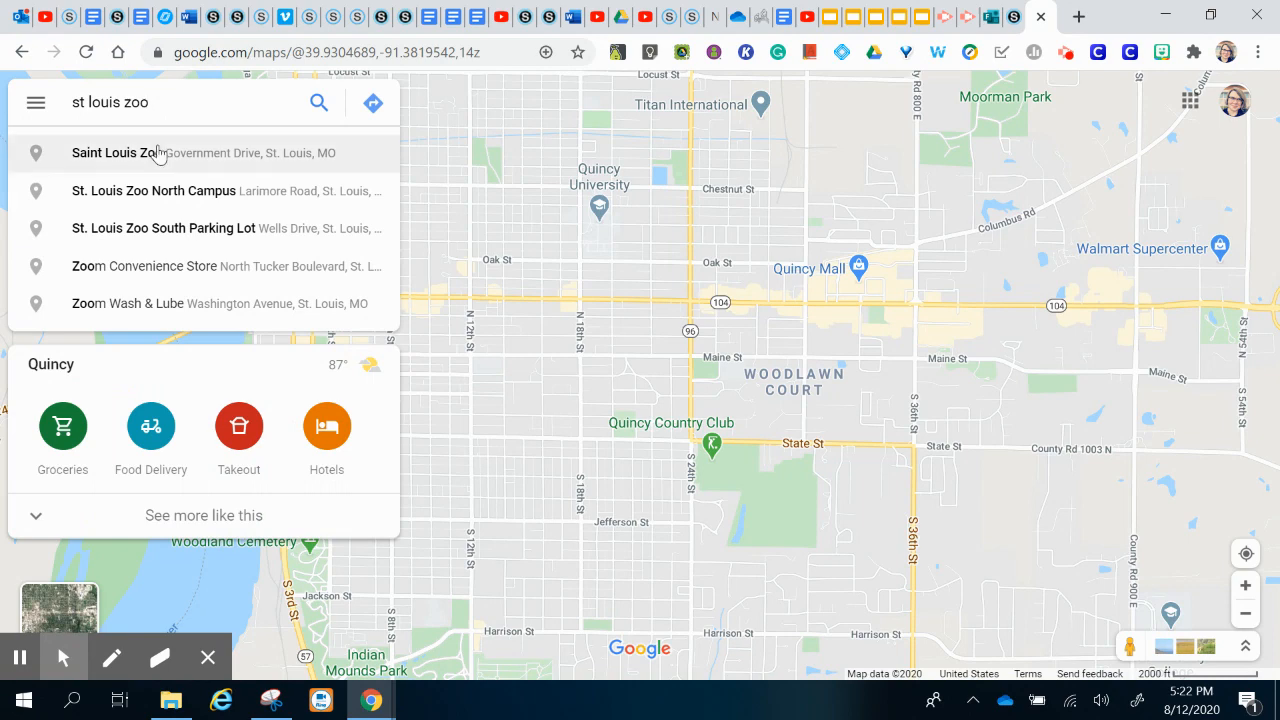
pyautogui.click(158, 152)
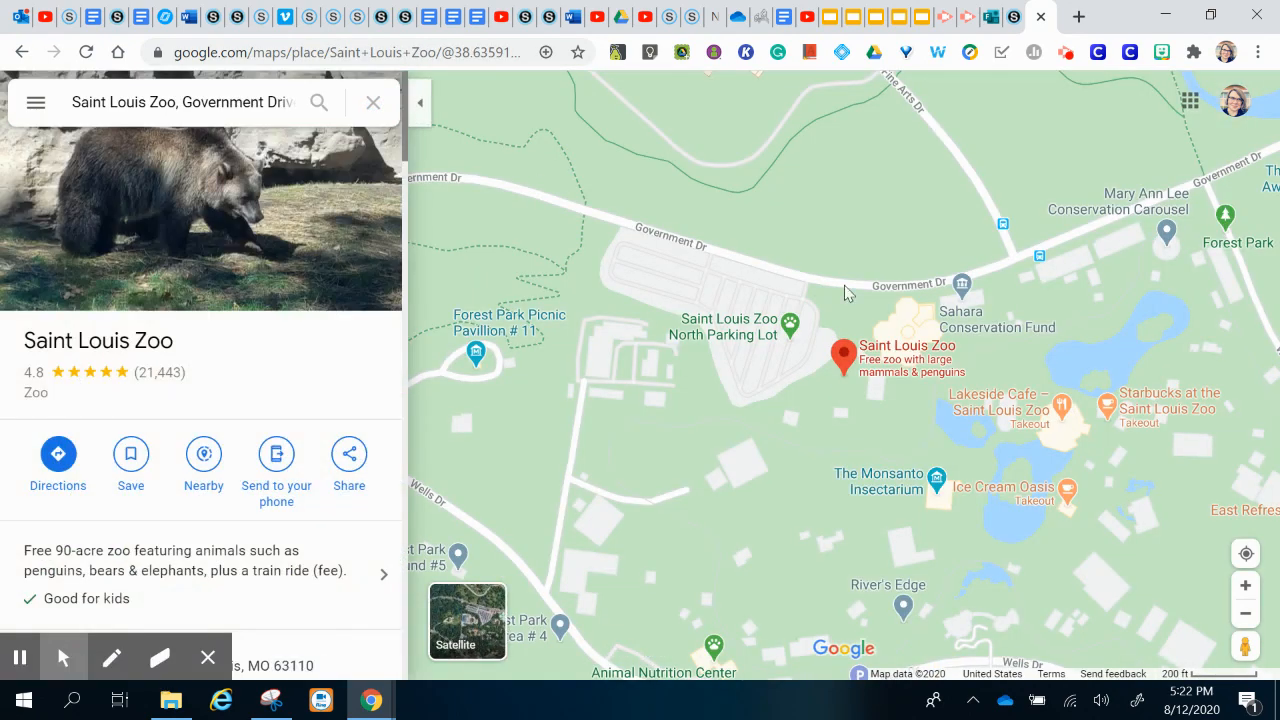
pyautogui.moveTo(1245, 647); pyautogui.dragTo(987, 323)
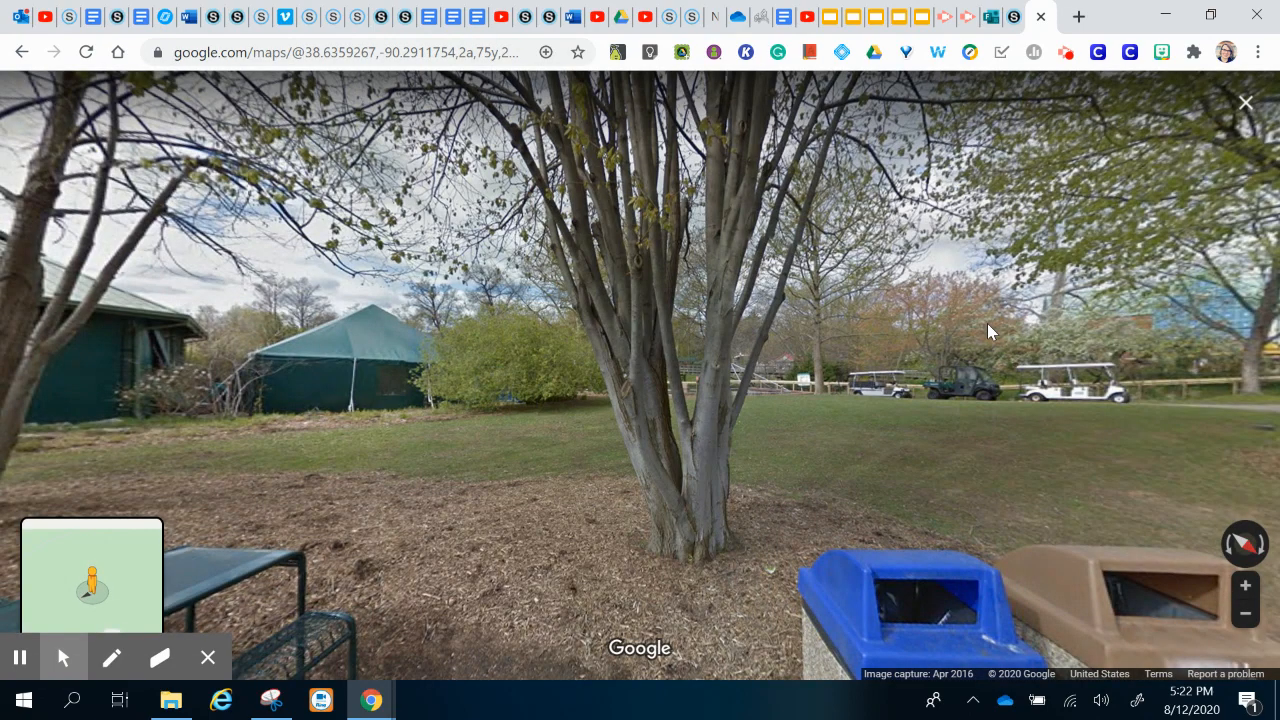
# Step: Walk Street View along the zoo path past the golf carts and the Photo Pickup kiosk
pyautogui.moveTo(987, 323); pyautogui.dragTo(626, 331)
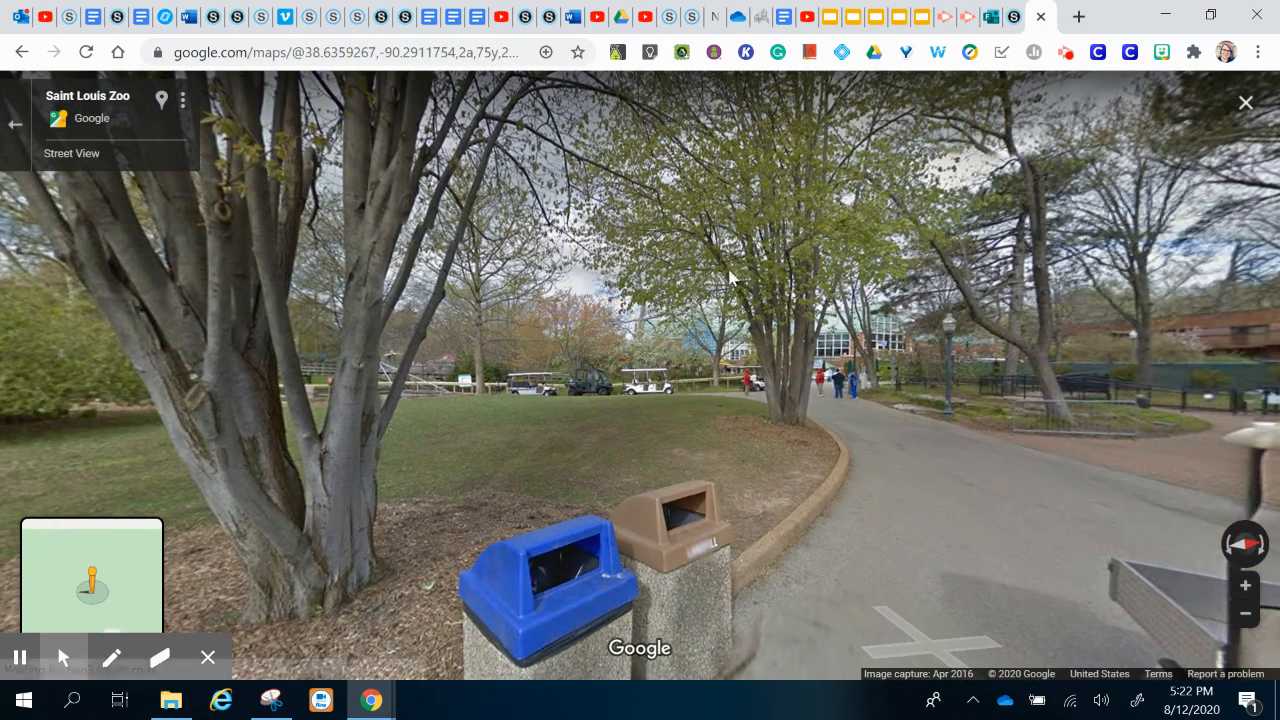
pyautogui.click(816, 373)
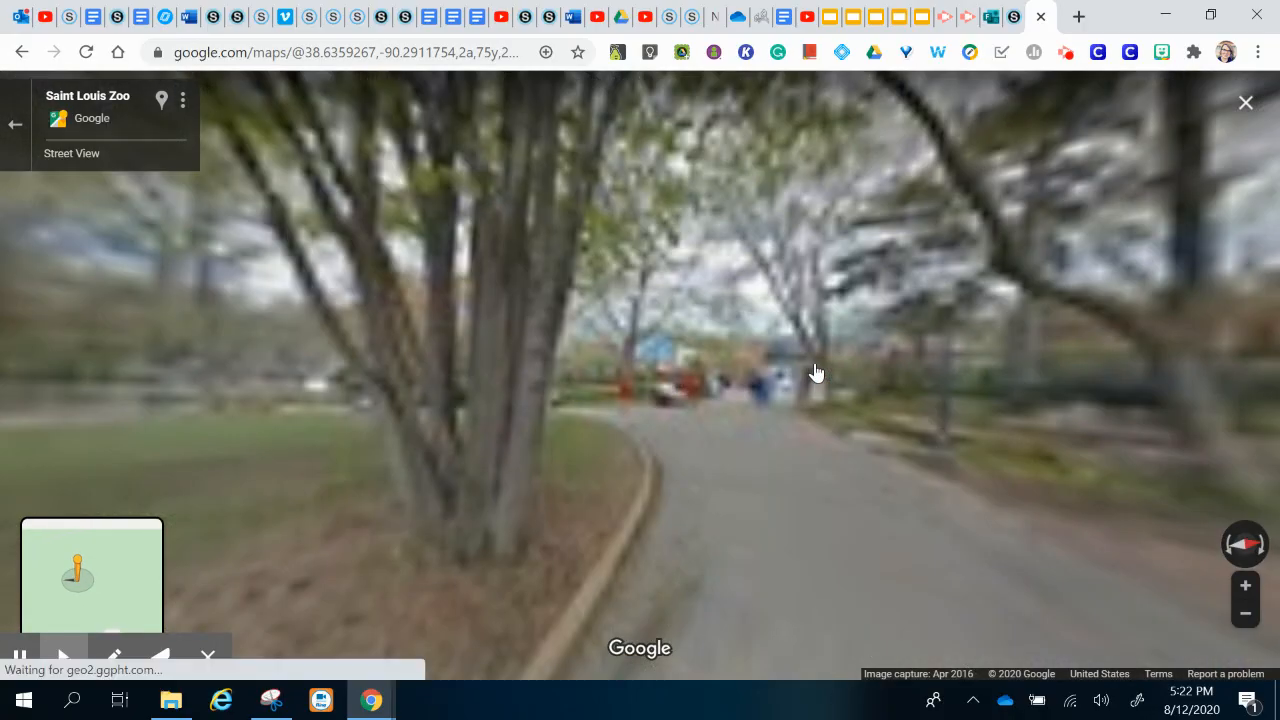
pyautogui.click(759, 380)
pyautogui.moveTo(492, 432); pyautogui.dragTo(1272, 407)
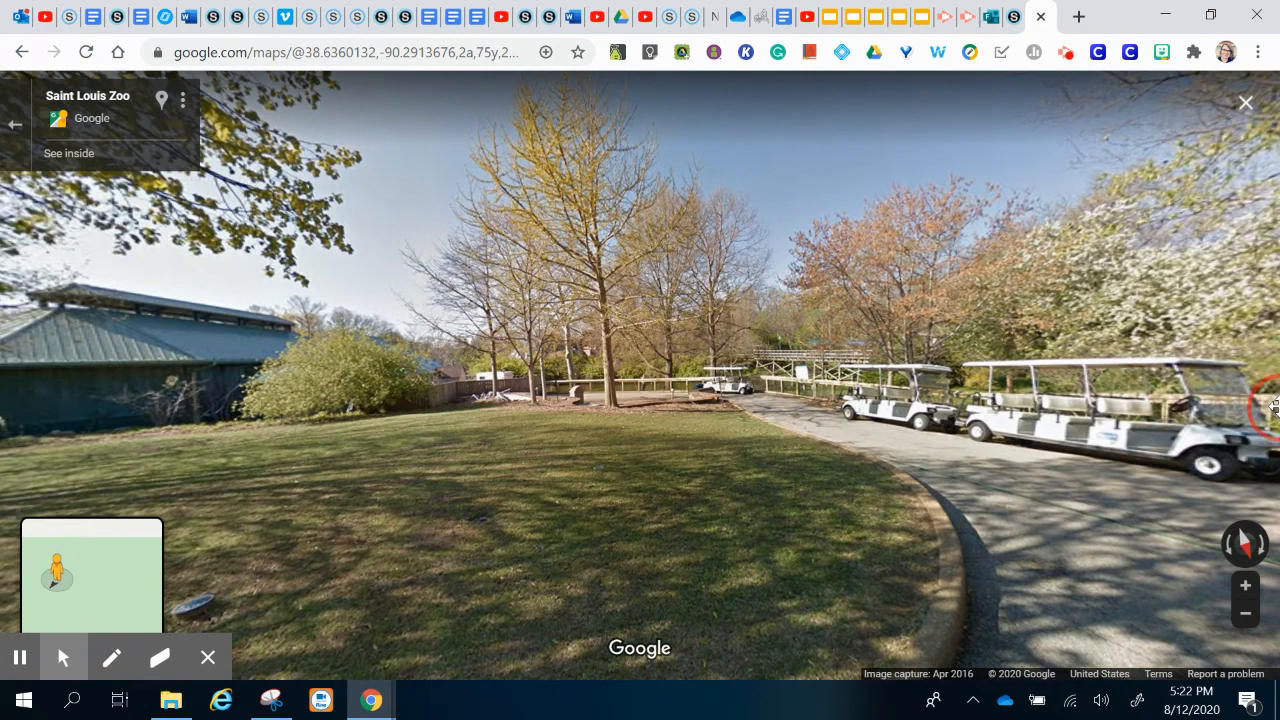
pyautogui.click(631, 292)
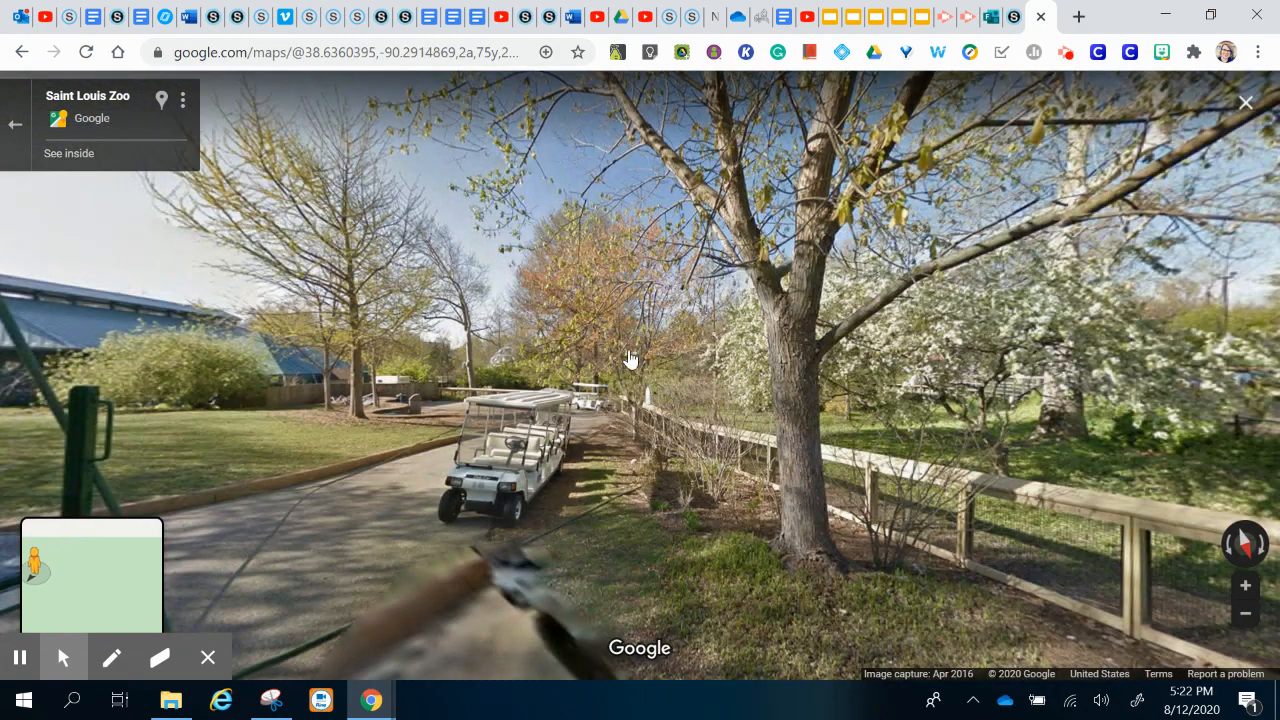
pyautogui.click(537, 322)
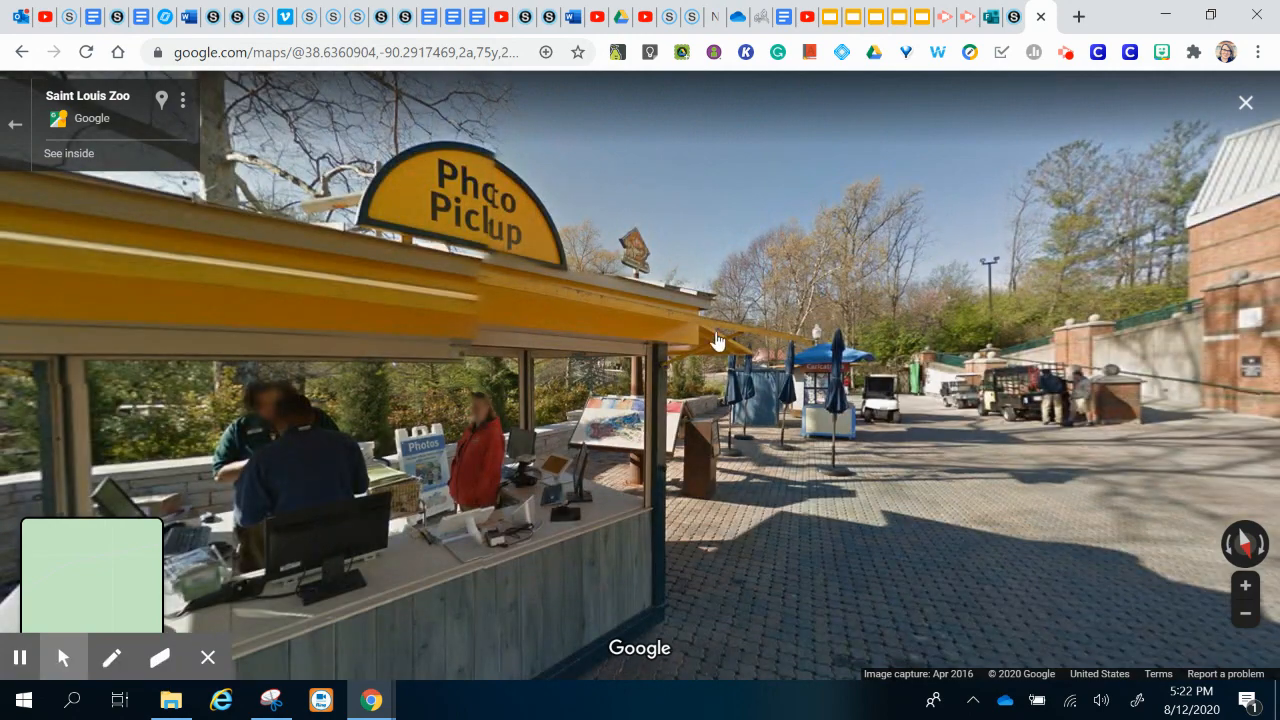
pyautogui.click(885, 350)
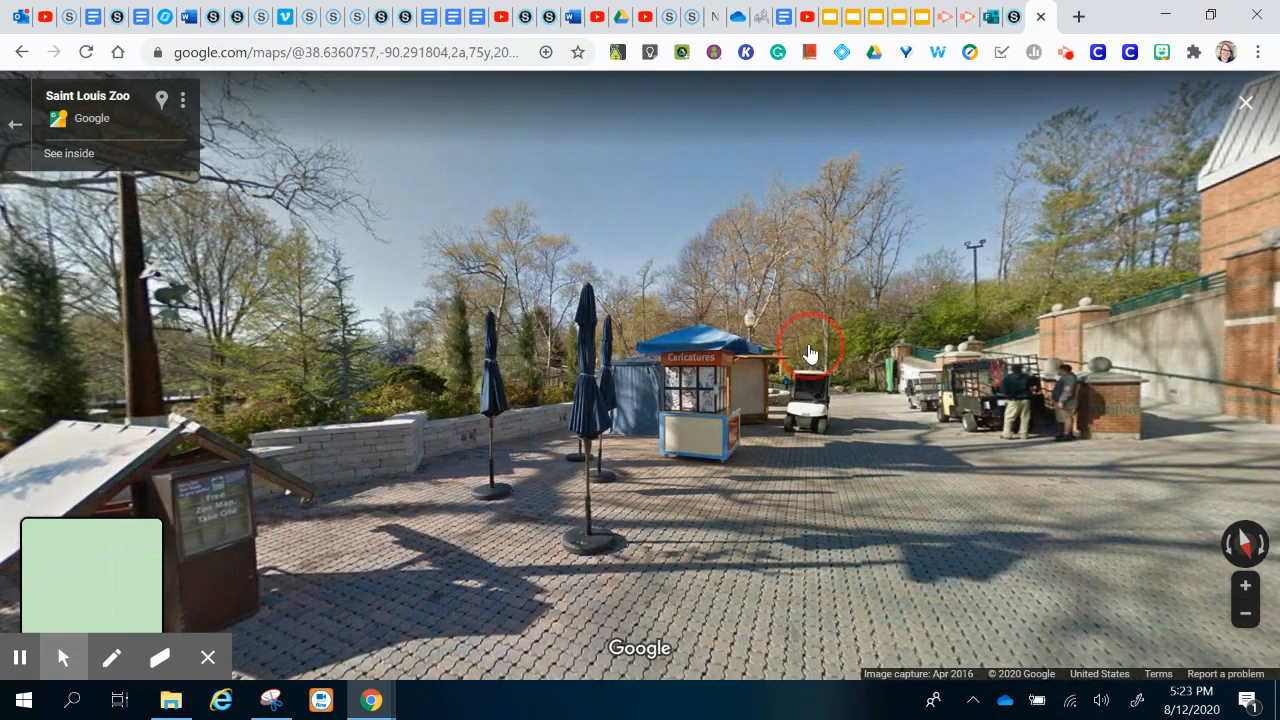
pyautogui.click(810, 353)
pyautogui.click(708, 357)
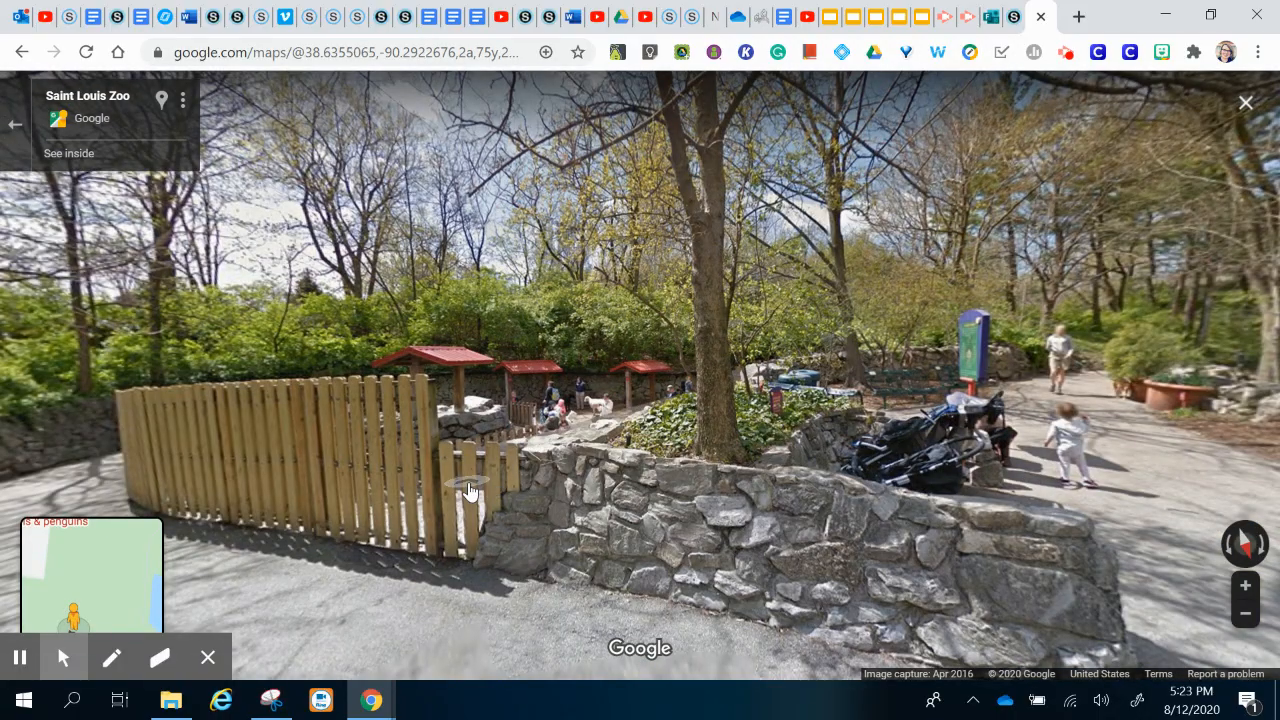
# Step: Rotate the view to frame the Goat Yard entrance and sign, then bring up the image's sharing options
pyautogui.moveTo(470, 490); pyautogui.dragTo(1272, 403)
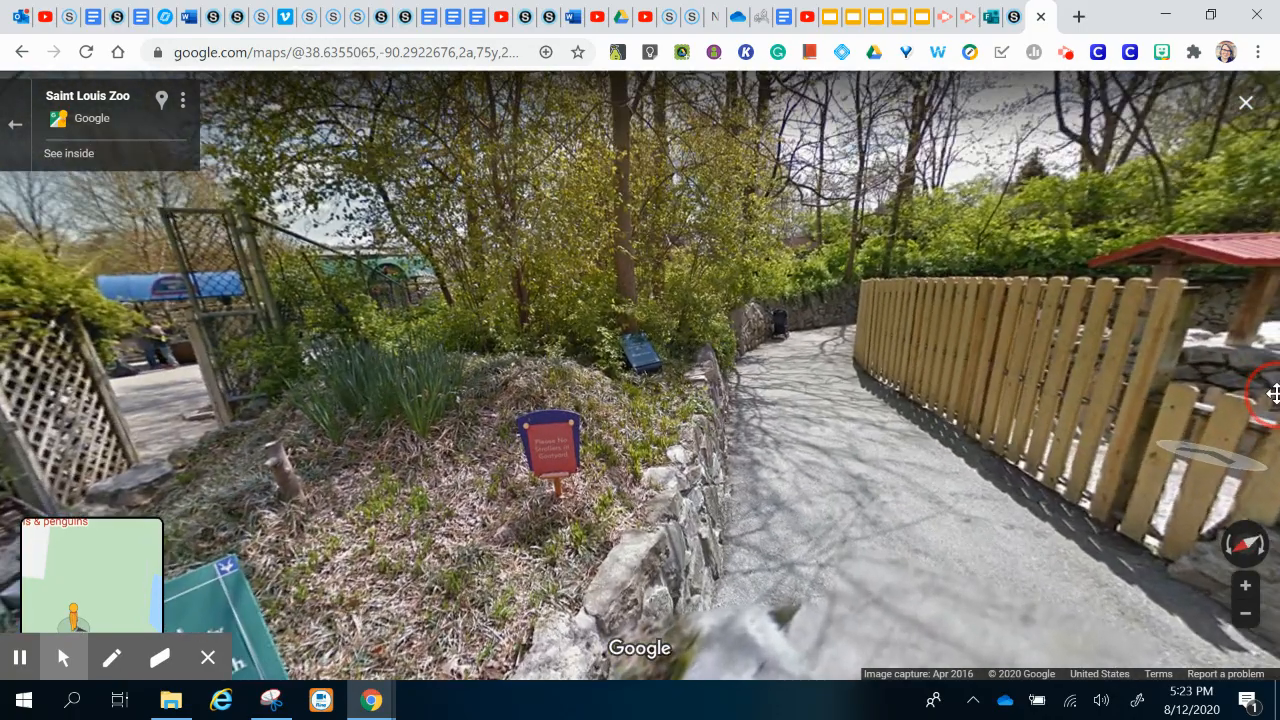
pyautogui.click(633, 393)
pyautogui.moveTo(633, 393); pyautogui.dragTo(884, 352)
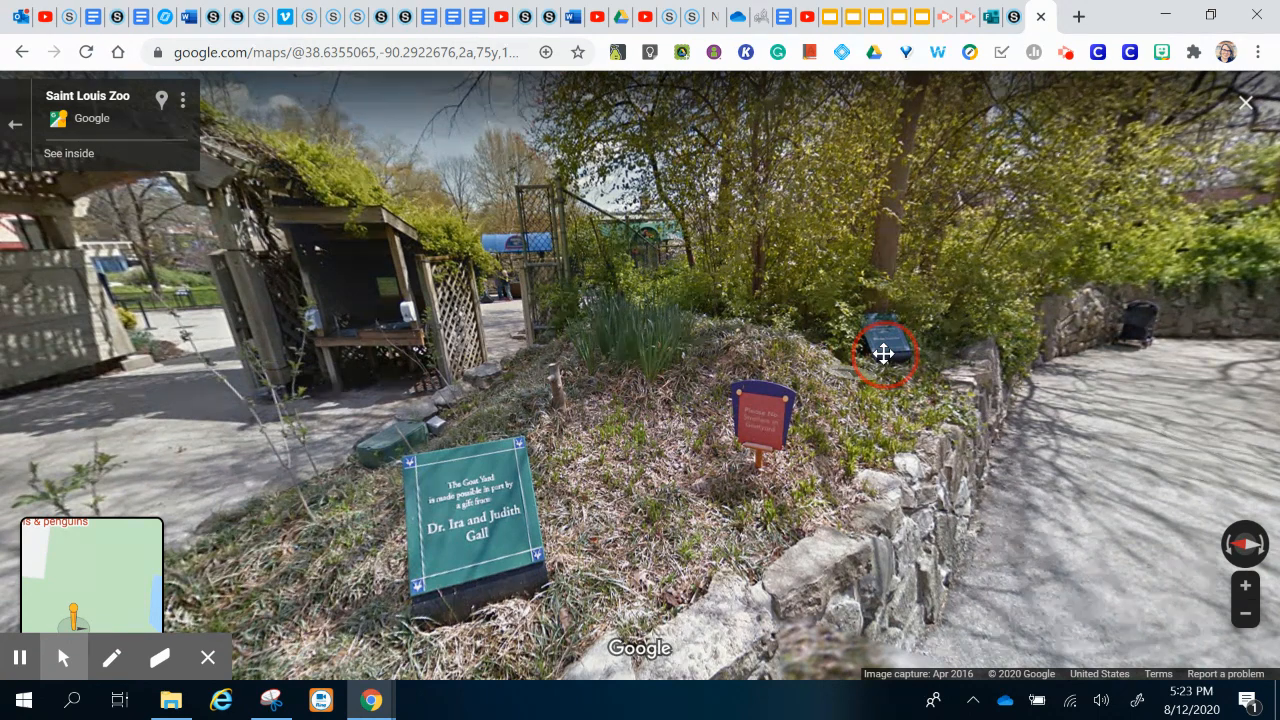
pyautogui.moveTo(884, 352); pyautogui.dragTo(1024, 404)
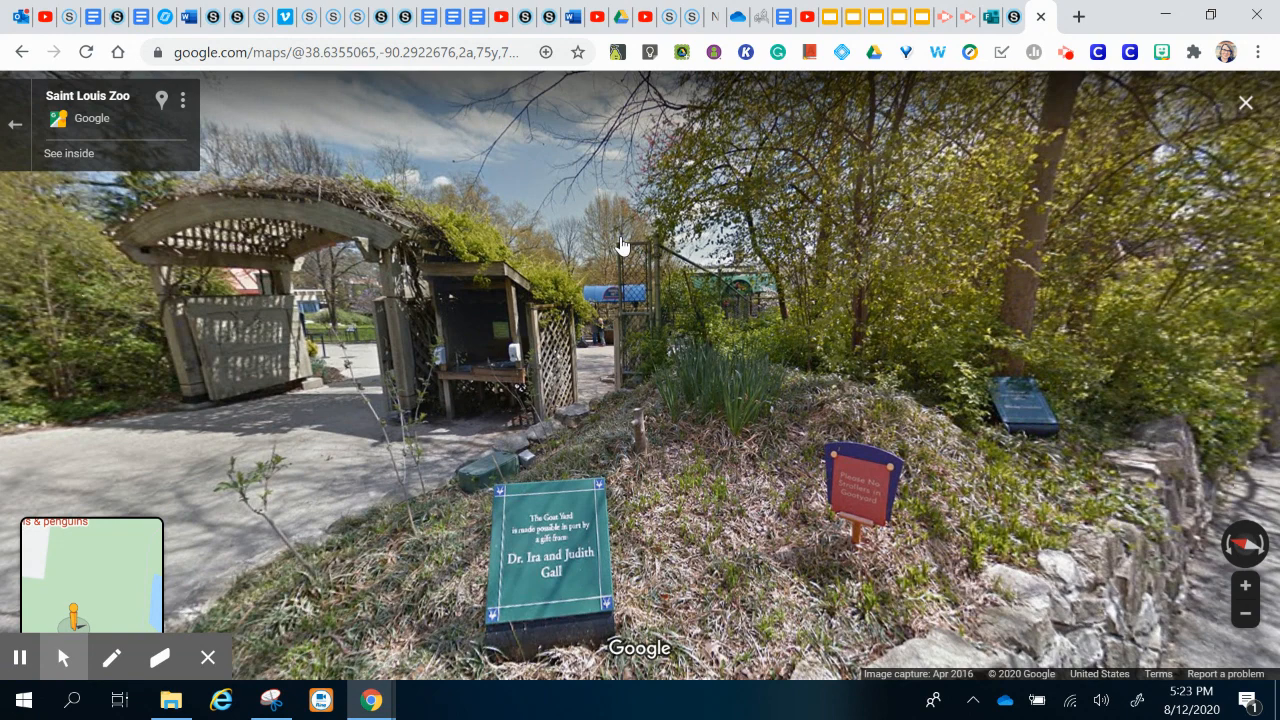
pyautogui.click(183, 103)
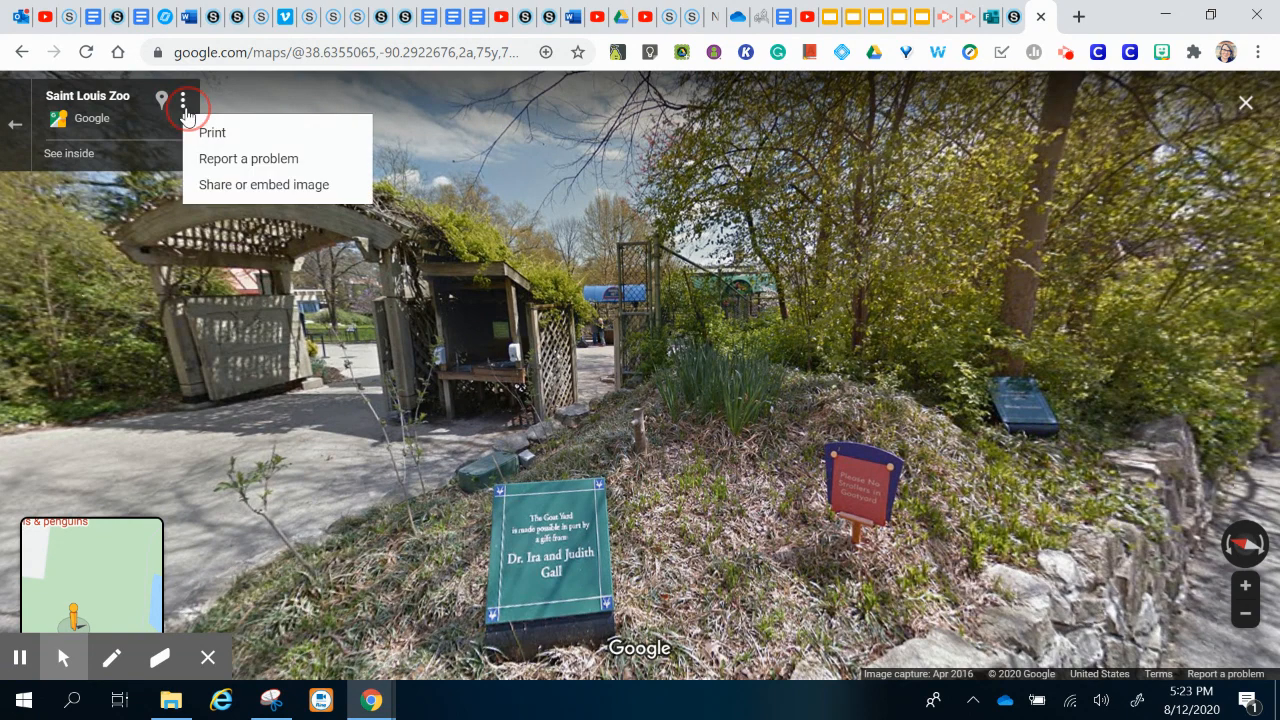
# Step: Copy the Goat Yard Street View's HTML embed code from Google Maps and return to Schoology
pyautogui.click(268, 190)
pyautogui.click(624, 254)
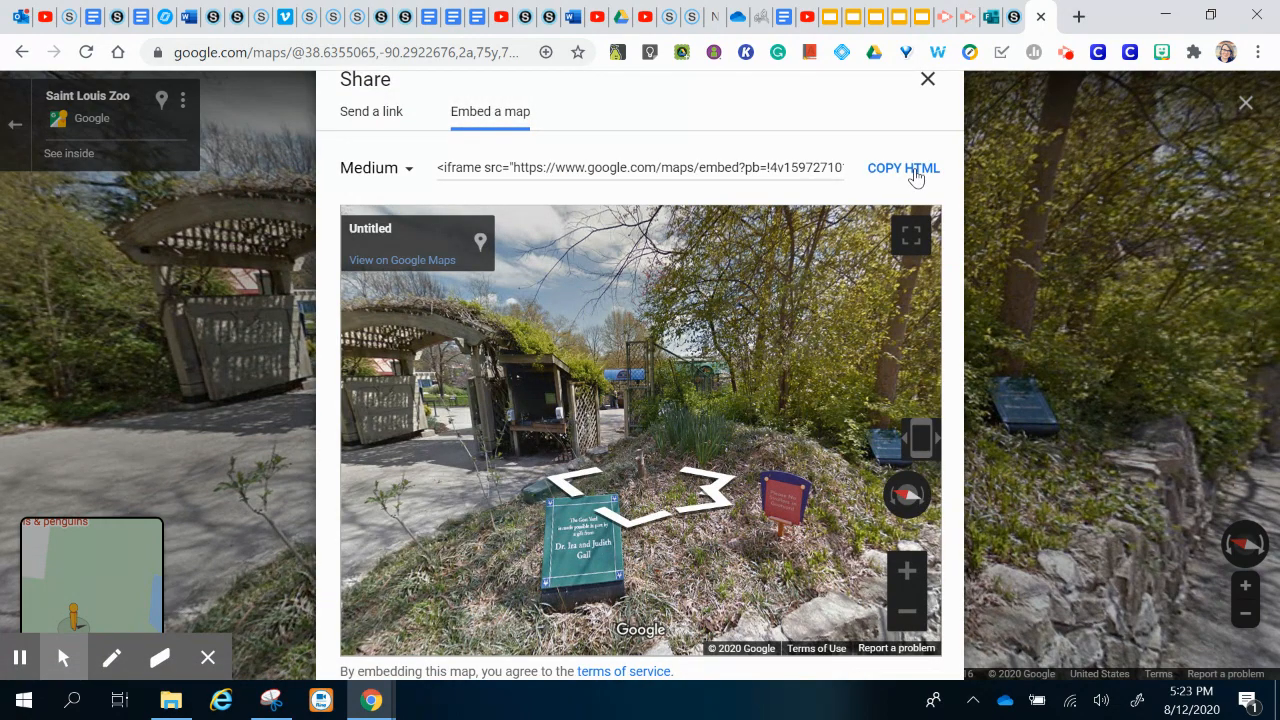
pyautogui.click(903, 168)
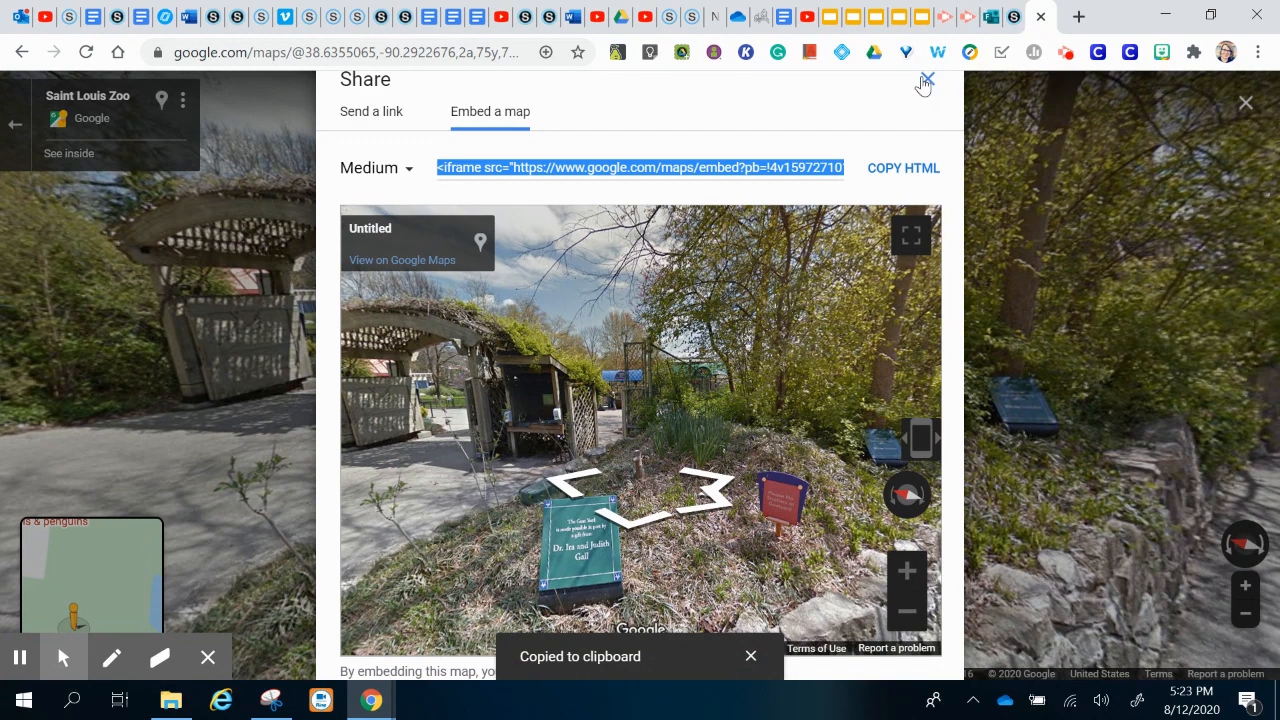
pyautogui.click(1005, 18)
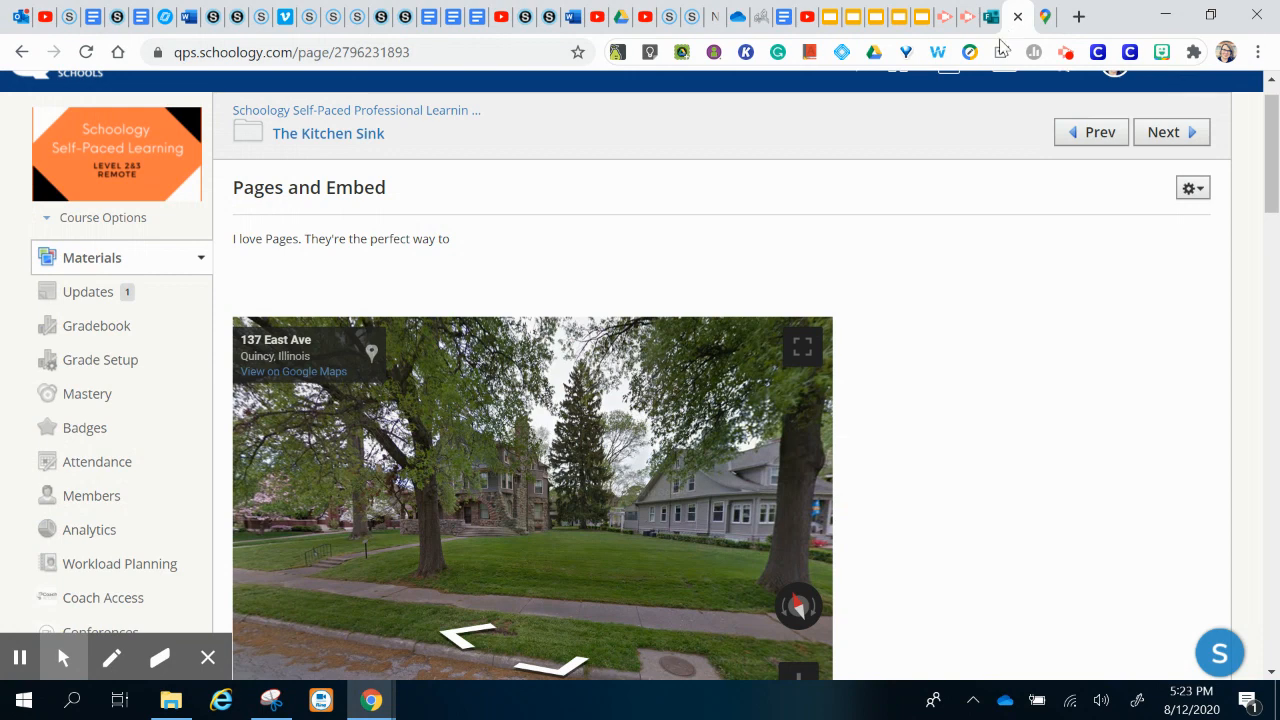
# Step: Paste the zoo Street View iframe into Pages and Embed as web media, then save the page
pyautogui.click(1193, 190)
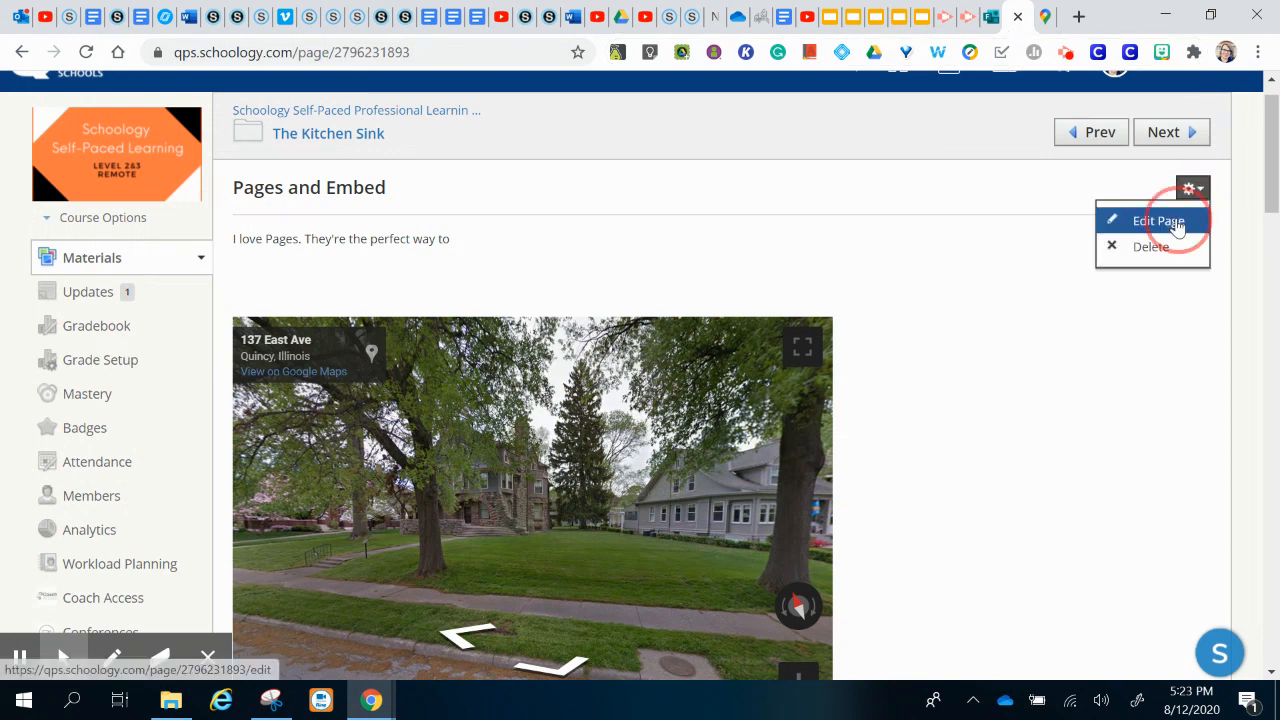
pyautogui.click(1172, 219)
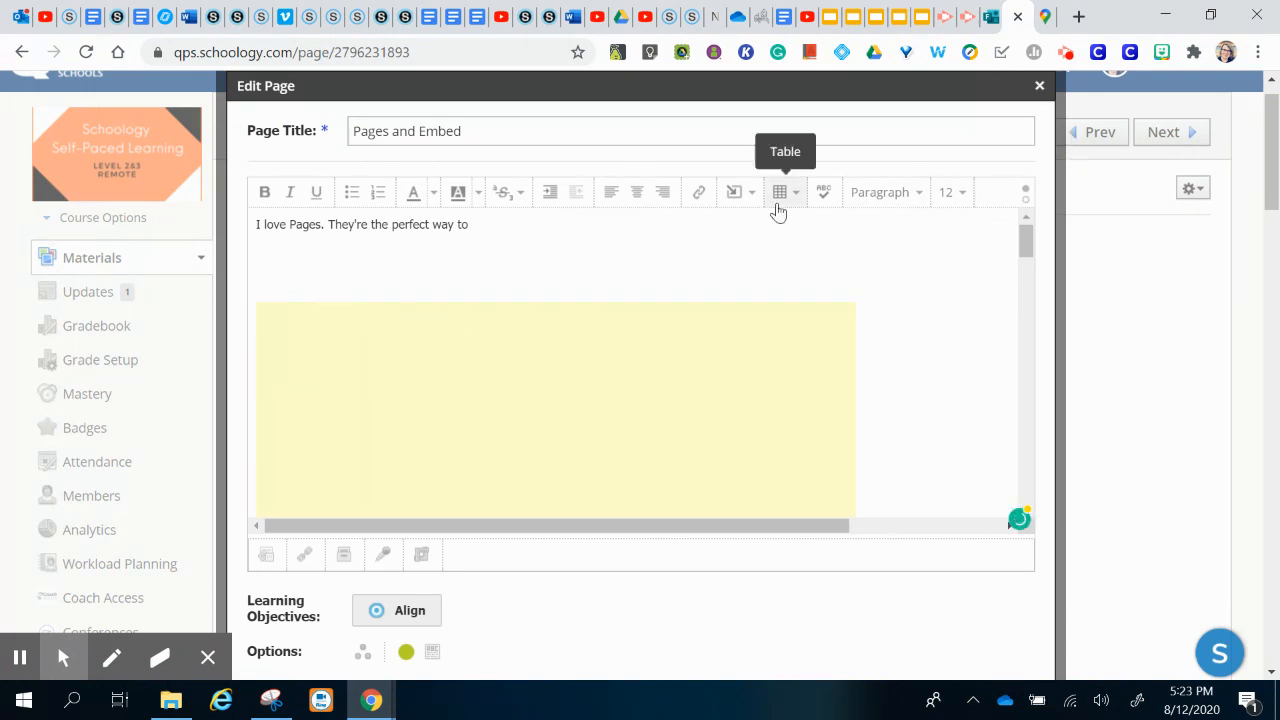
pyautogui.click(743, 193)
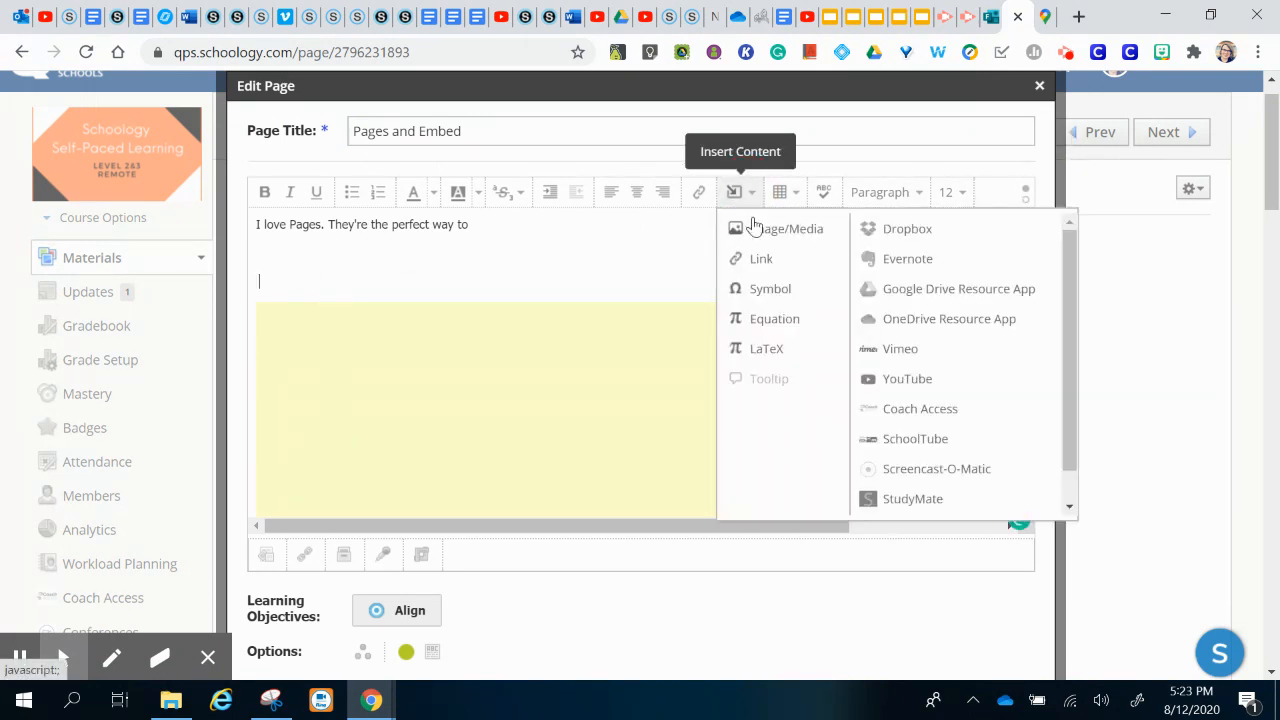
pyautogui.click(750, 230)
pyautogui.click(615, 249)
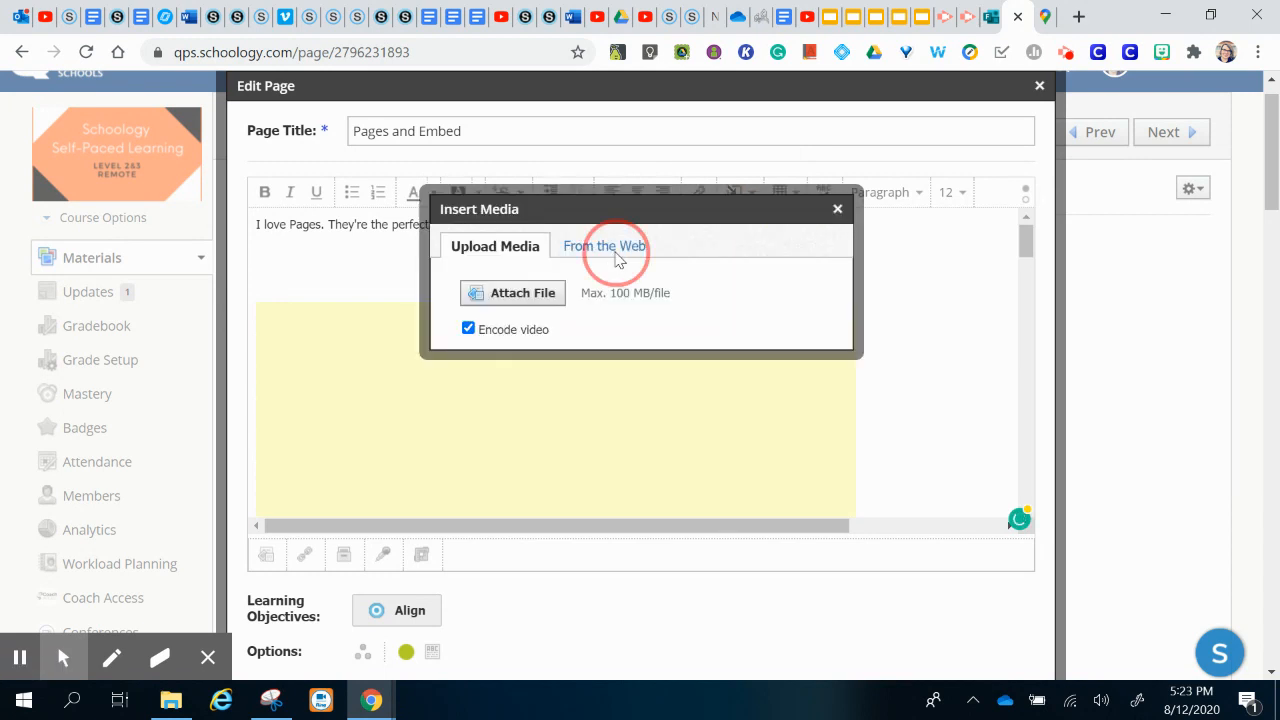
pyautogui.click(655, 270)
pyautogui.click(657, 307)
pyautogui.hotkey('ctrl', 'v')
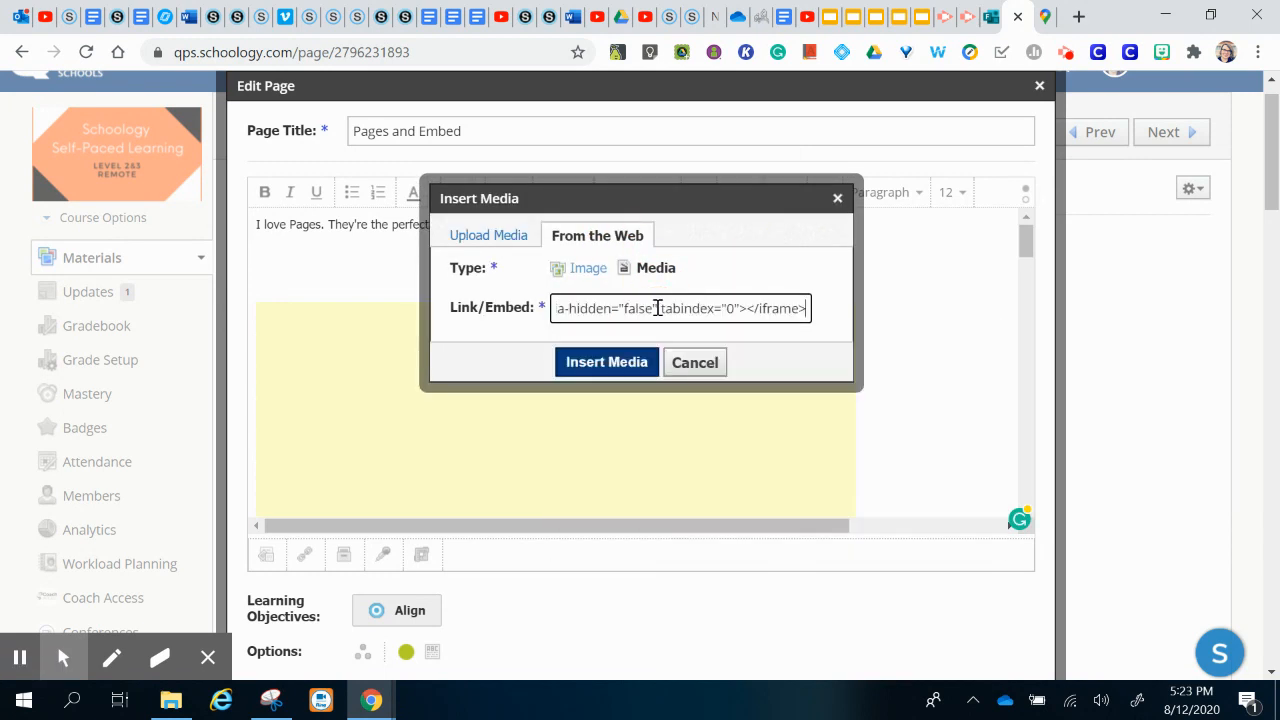
pyautogui.click(607, 362)
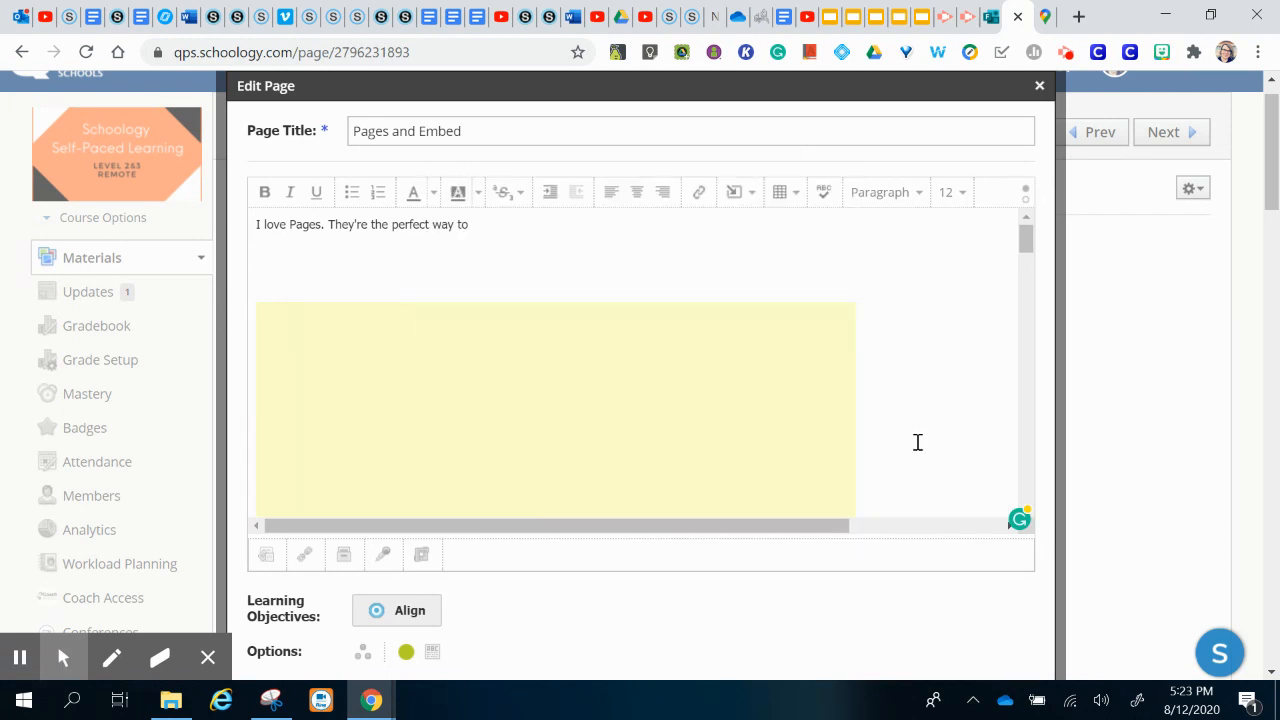
pyautogui.scroll(-3, 852, 608)
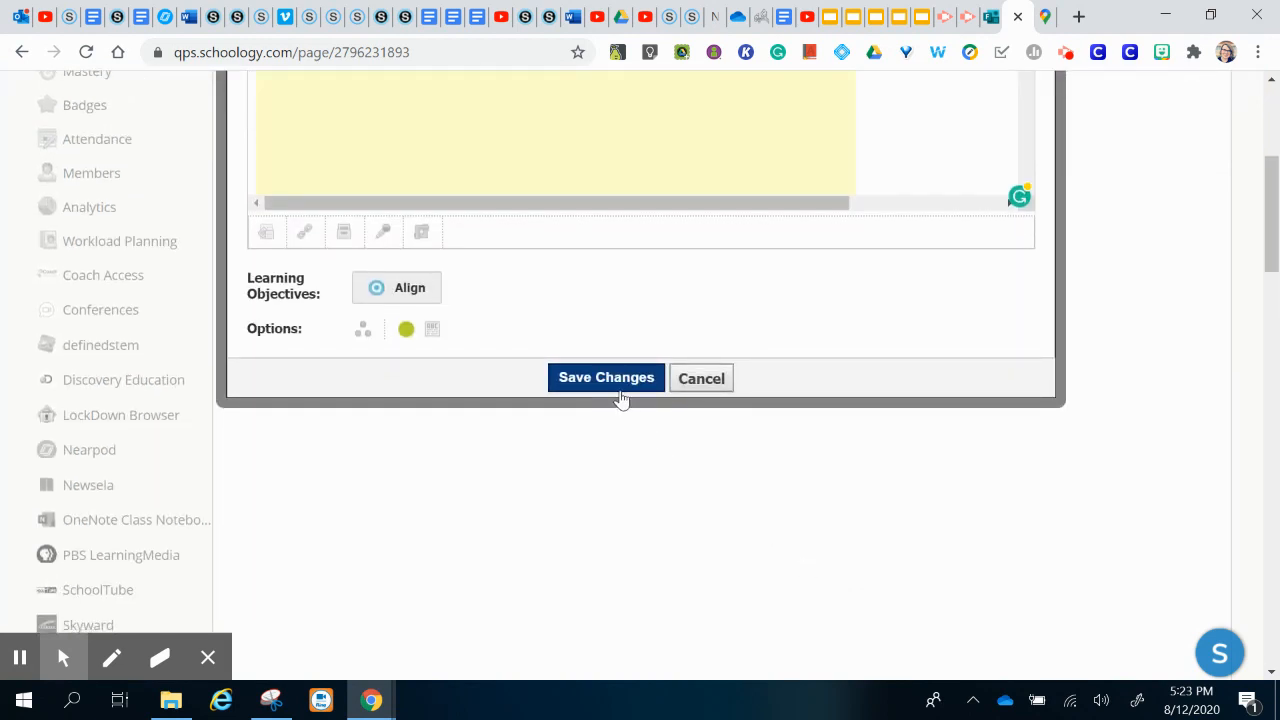
pyautogui.click(606, 378)
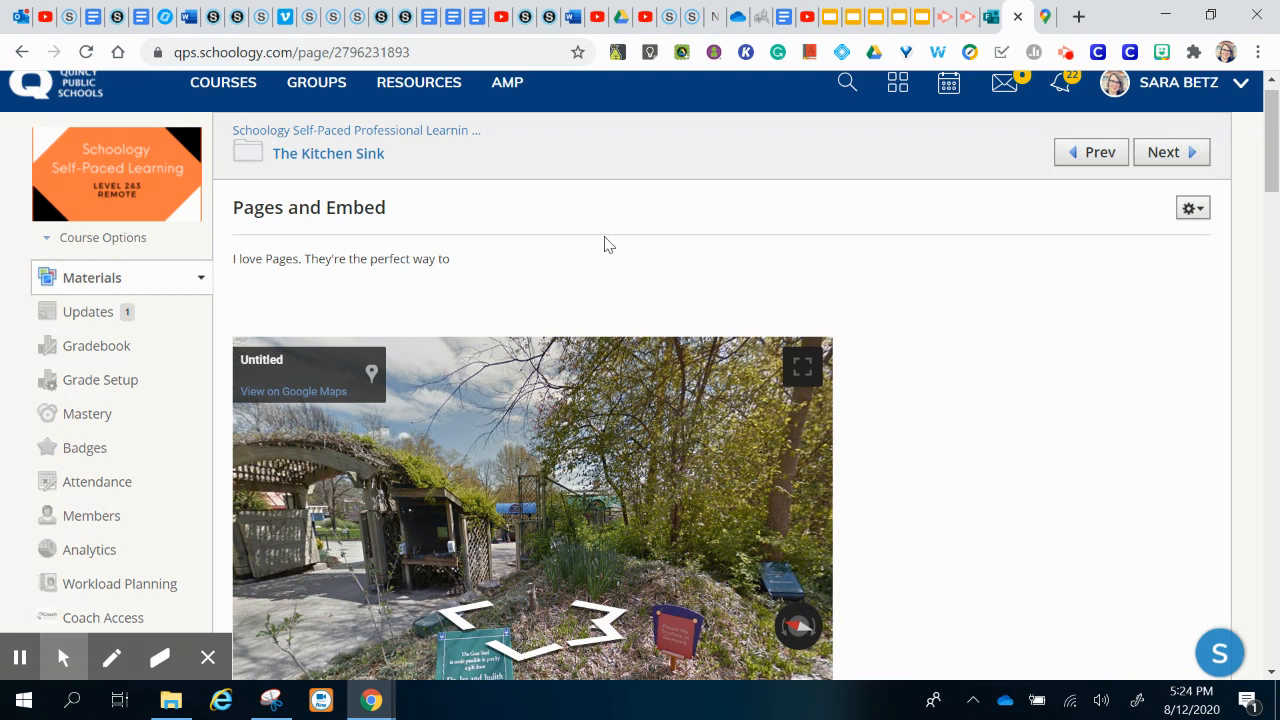
# Step: Edit the Pages and Embed page again and insert content from the Google Drive Resource App
pyautogui.click(1165, 243)
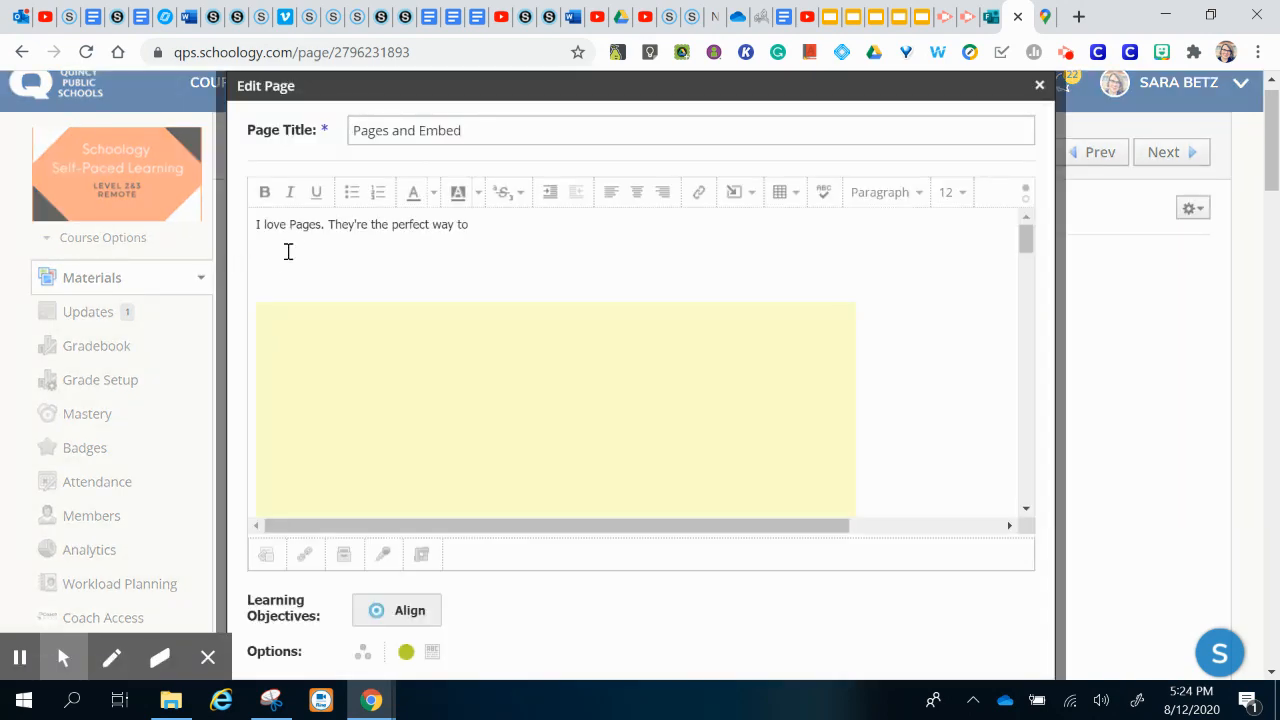
pyautogui.click(744, 194)
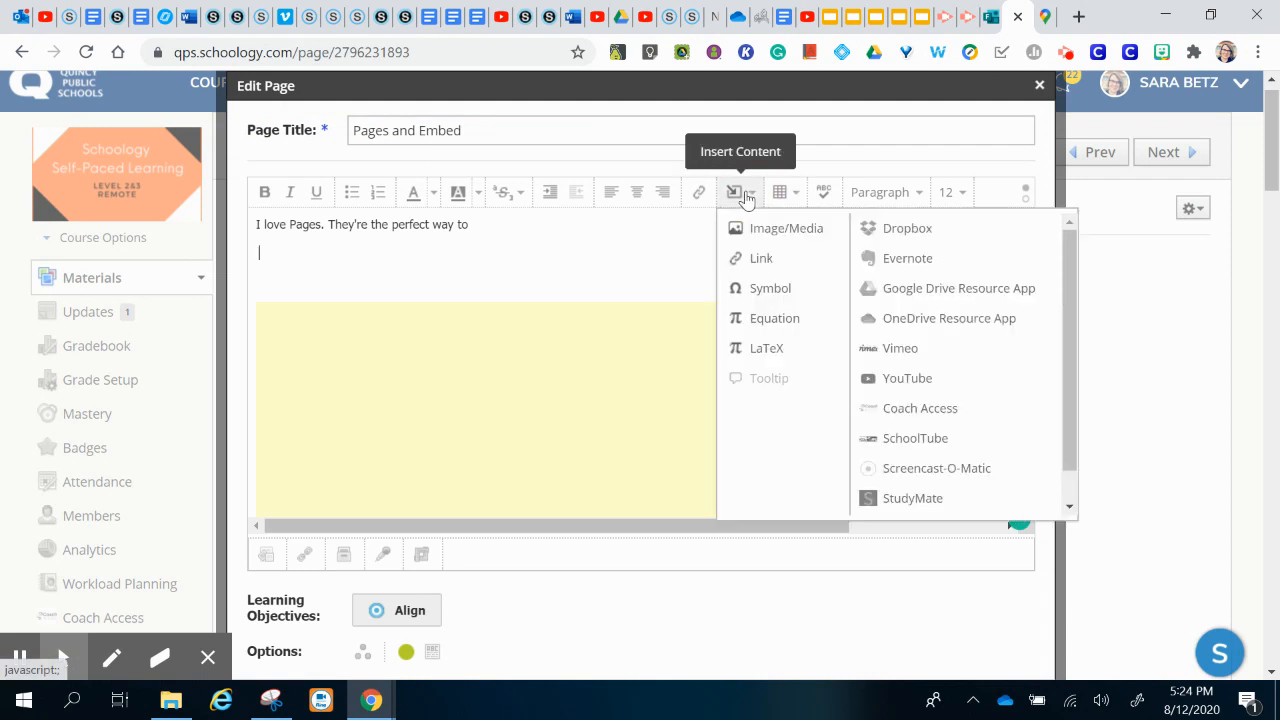
pyautogui.click(876, 288)
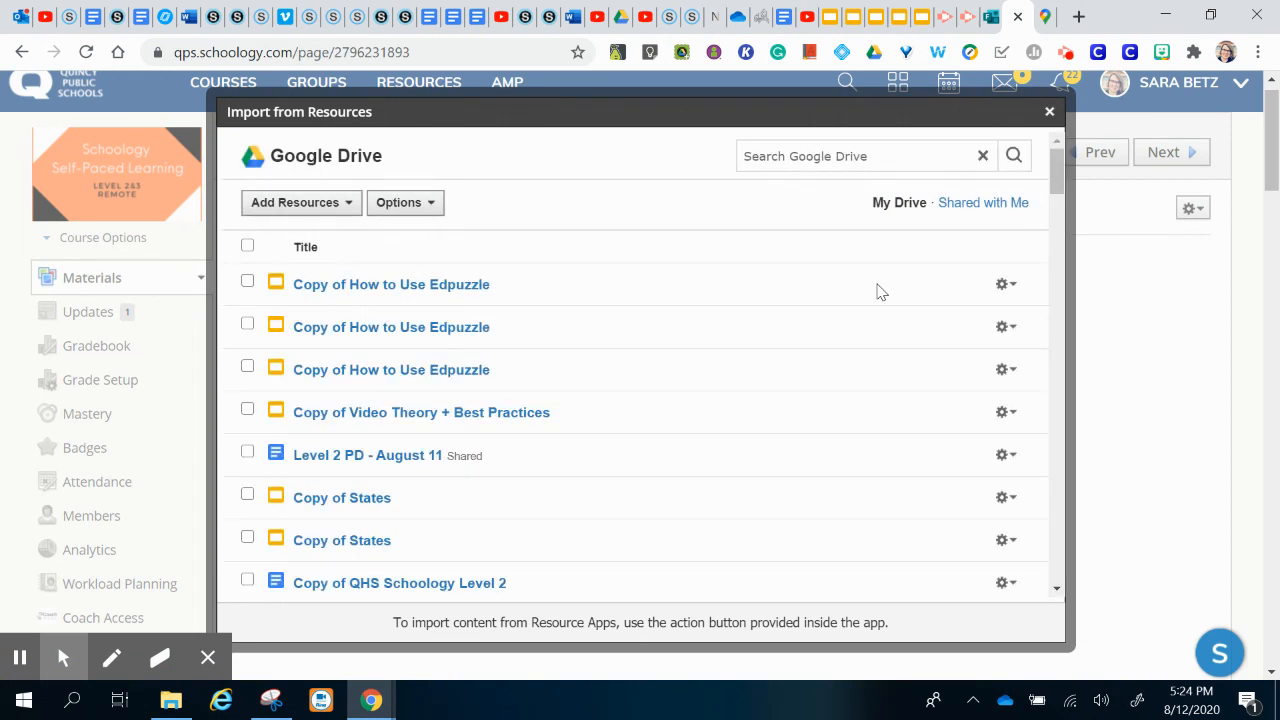
# Step: Postpone the Windows restart notice with 'Wait an hour'
pyautogui.scroll(-1, 631, 457)
pyautogui.scroll(1, 631, 457)
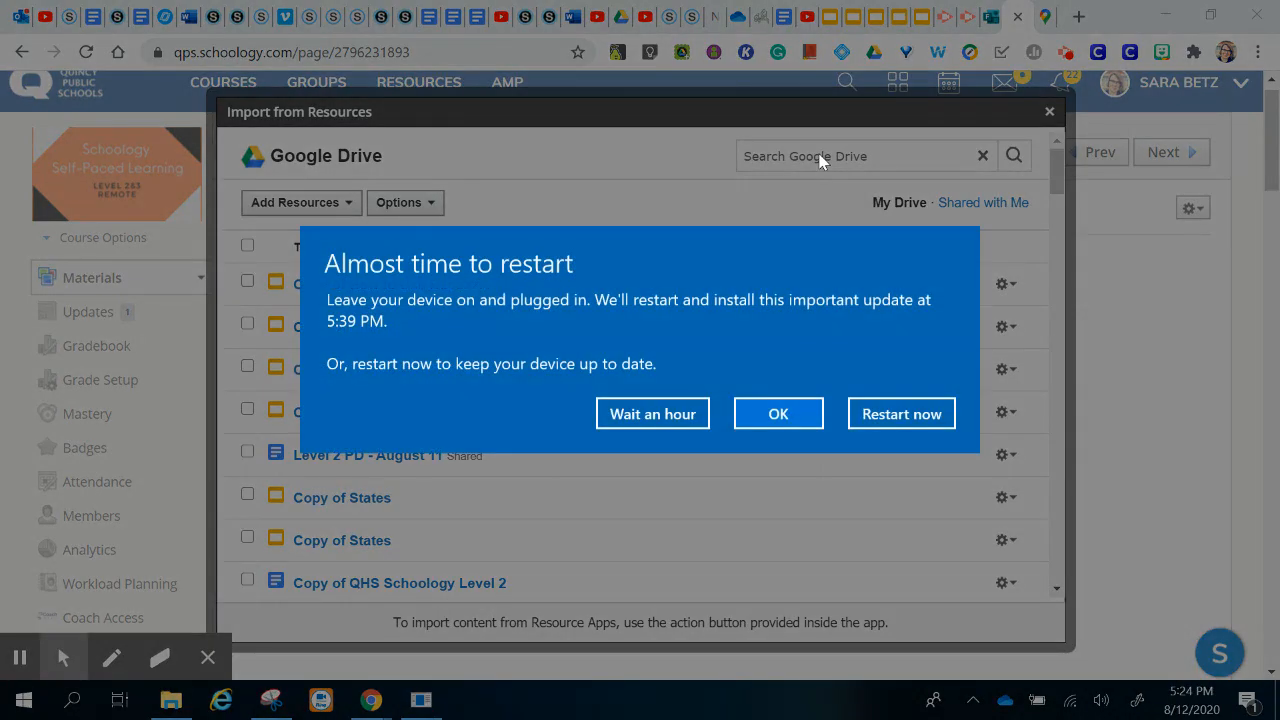
pyautogui.click(656, 405)
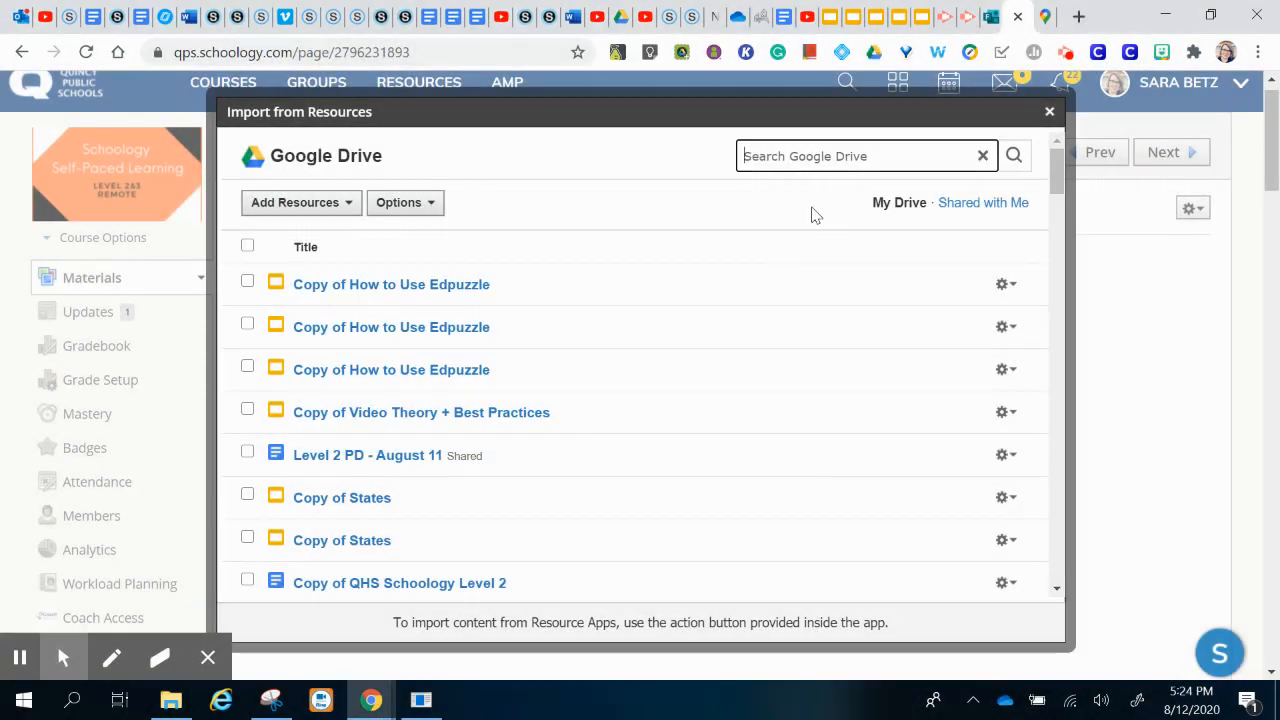
# Step: Search Drive for 'pdf' and import Simplified APUSH CED.pdf as an embed
pyautogui.click(825, 152)
pyautogui.write('pdf')
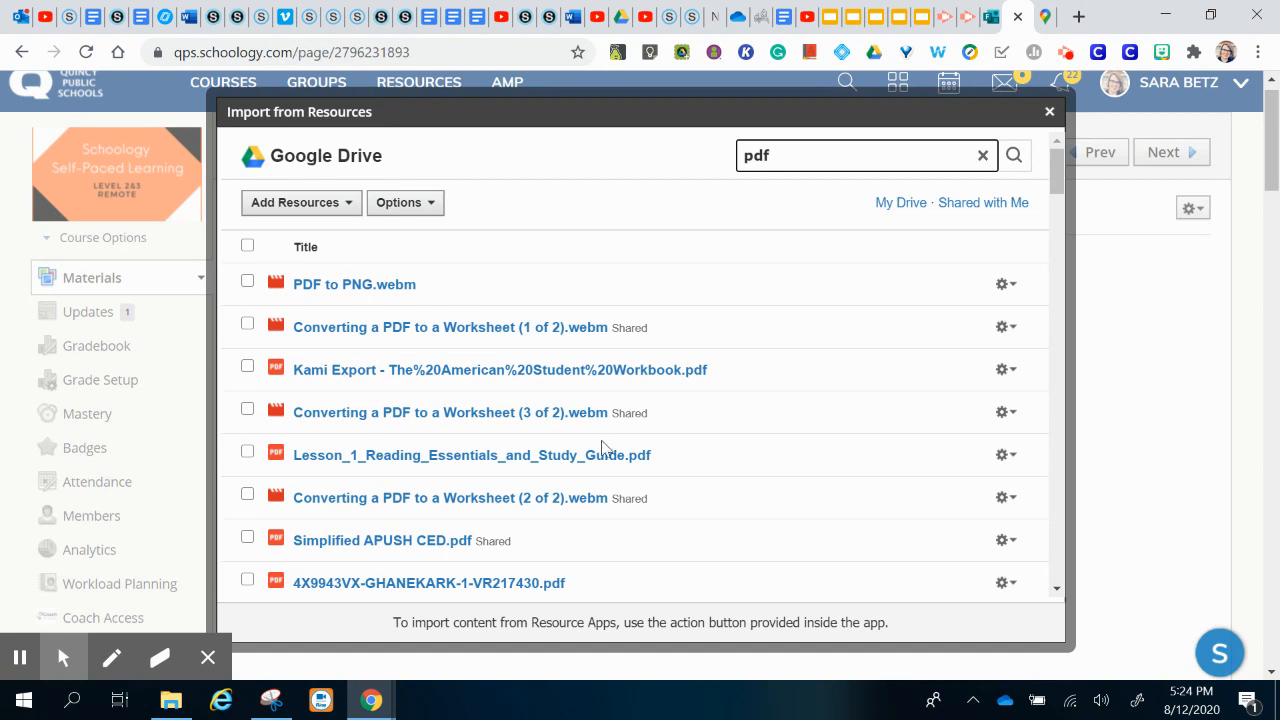
pyautogui.scroll(-3, 605, 447)
pyautogui.click(248, 378)
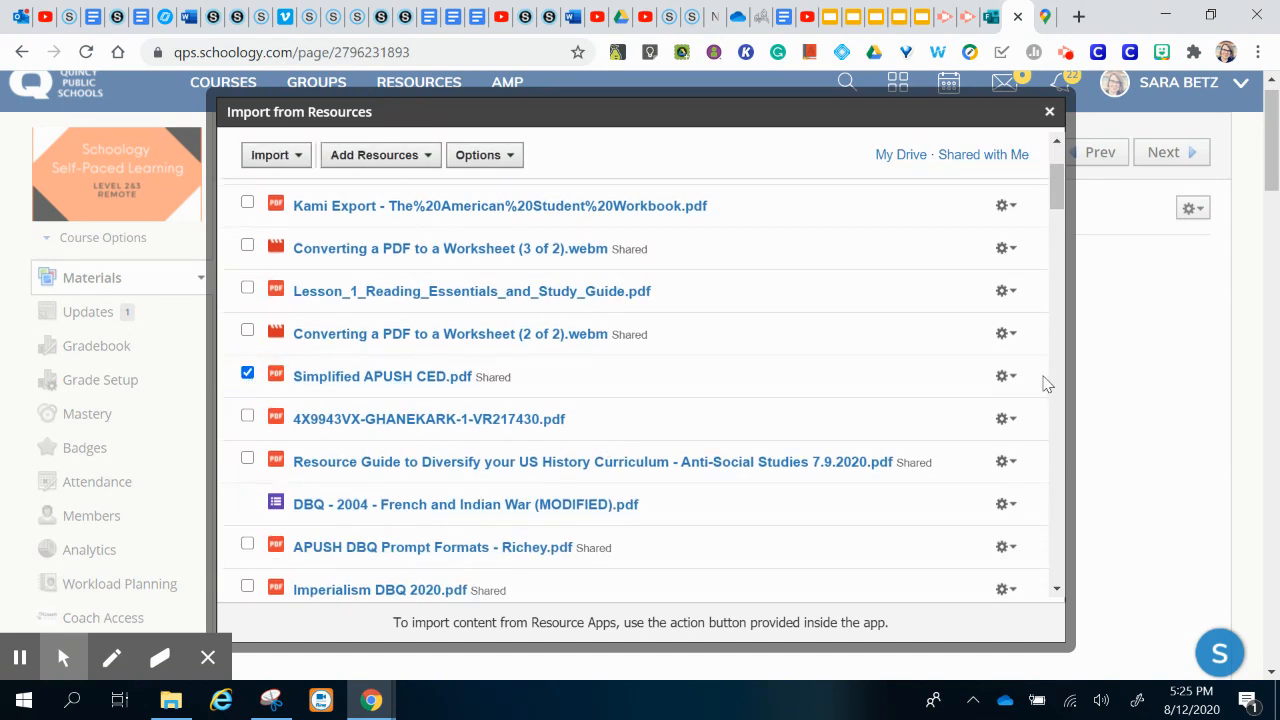
pyautogui.click(1006, 376)
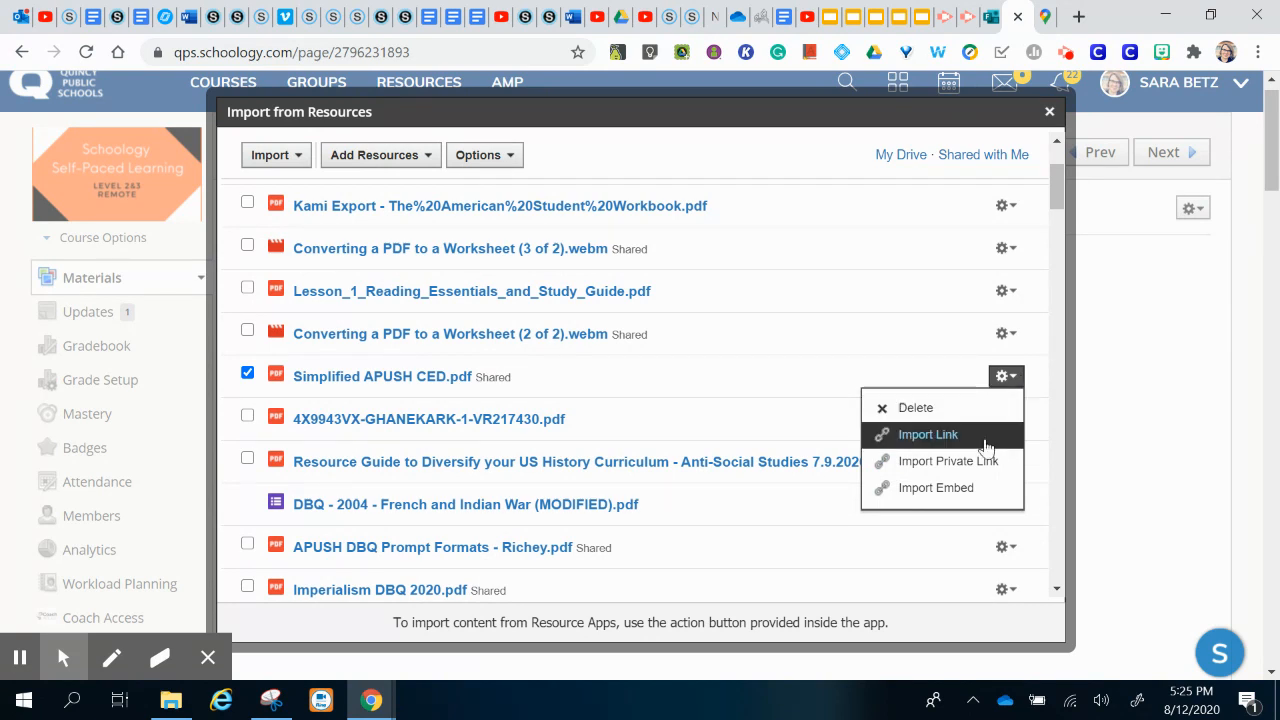
pyautogui.click(968, 488)
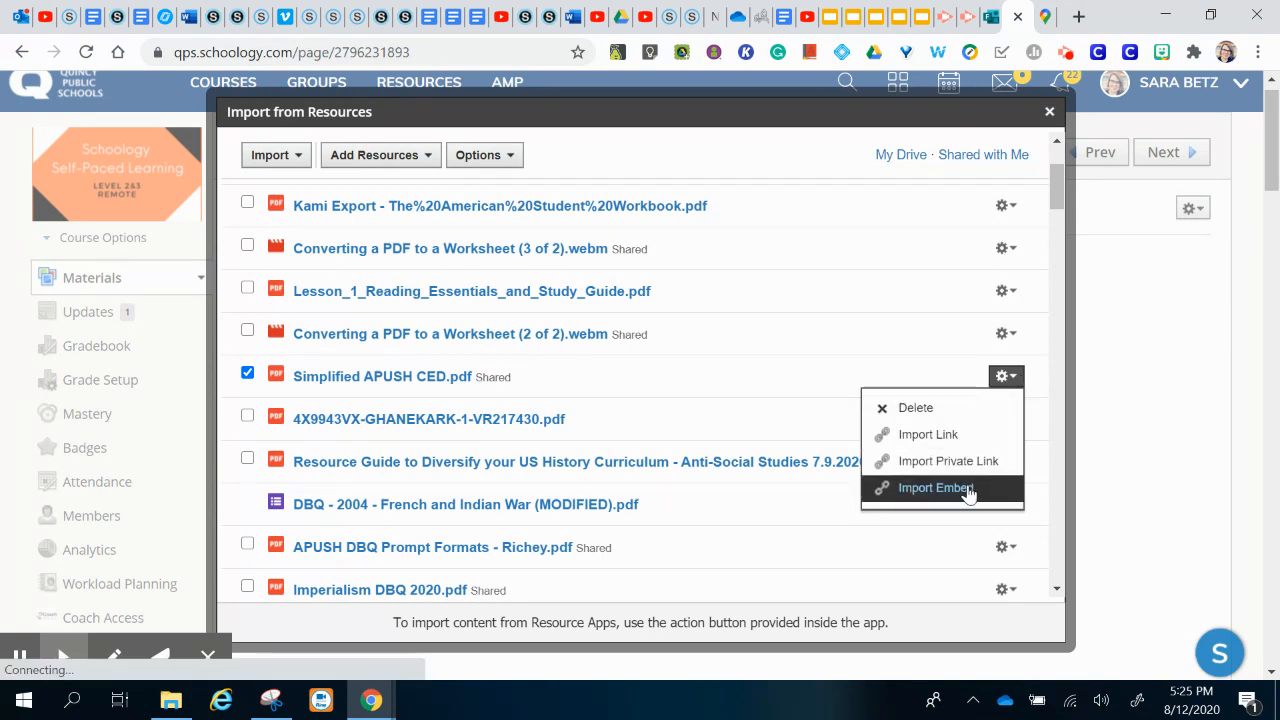
pyautogui.click(968, 488)
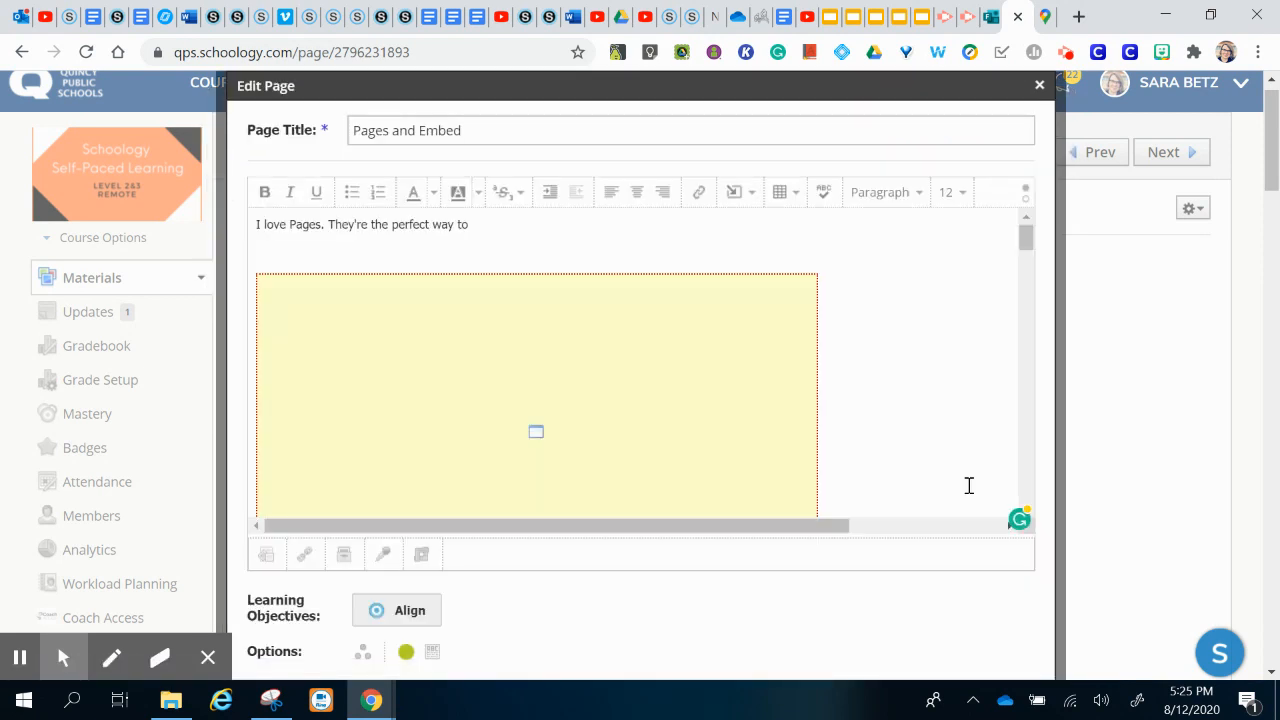
# Step: Save the page and scroll through the embedded 49-page Simplified APUSH CED.pdf to check it
pyautogui.scroll(-5, 920, 630)
pyautogui.click(634, 531)
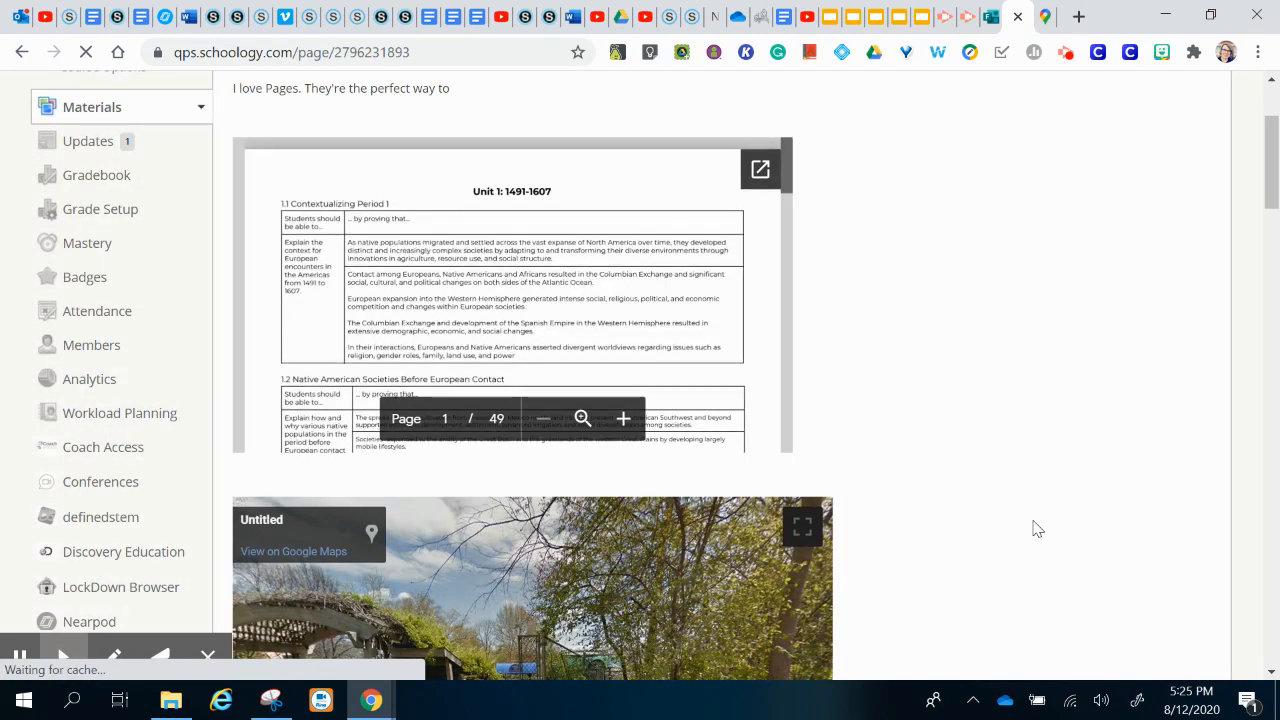
pyautogui.scroll(-5, 560, 371)
pyautogui.scroll(-10, 560, 373)
pyautogui.click(517, 321)
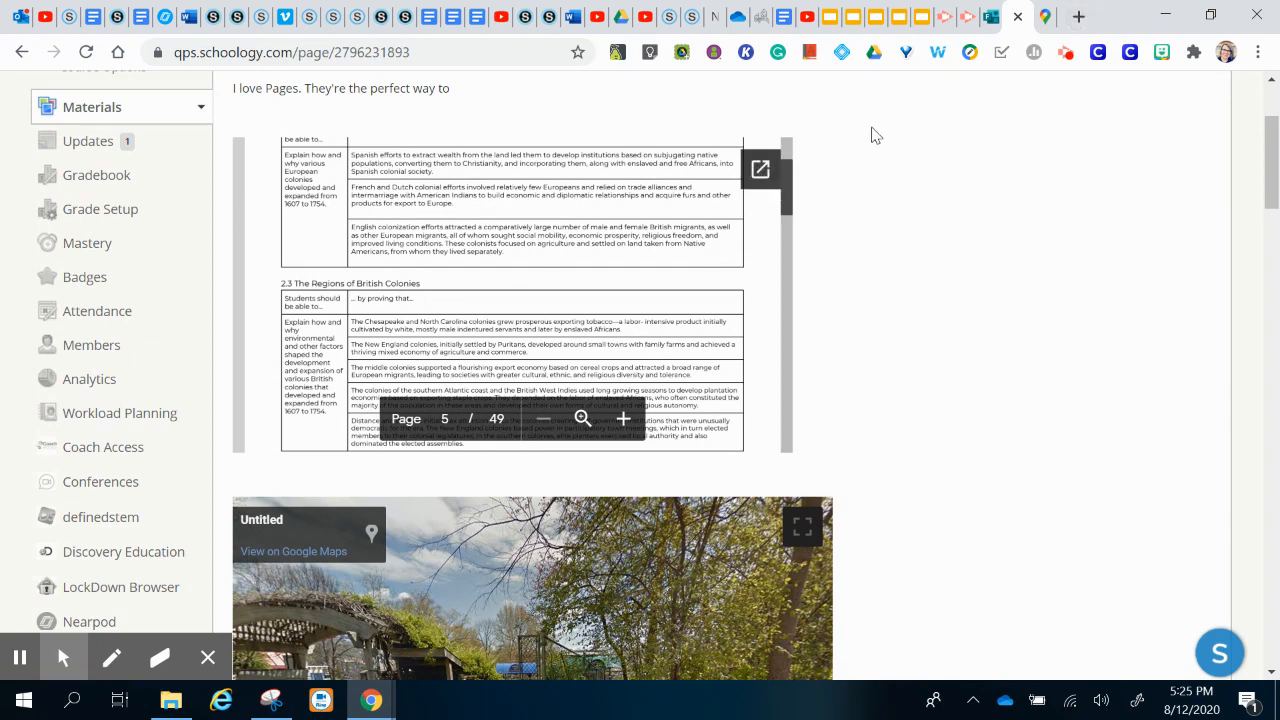
pyautogui.scroll(2, 930, 280)
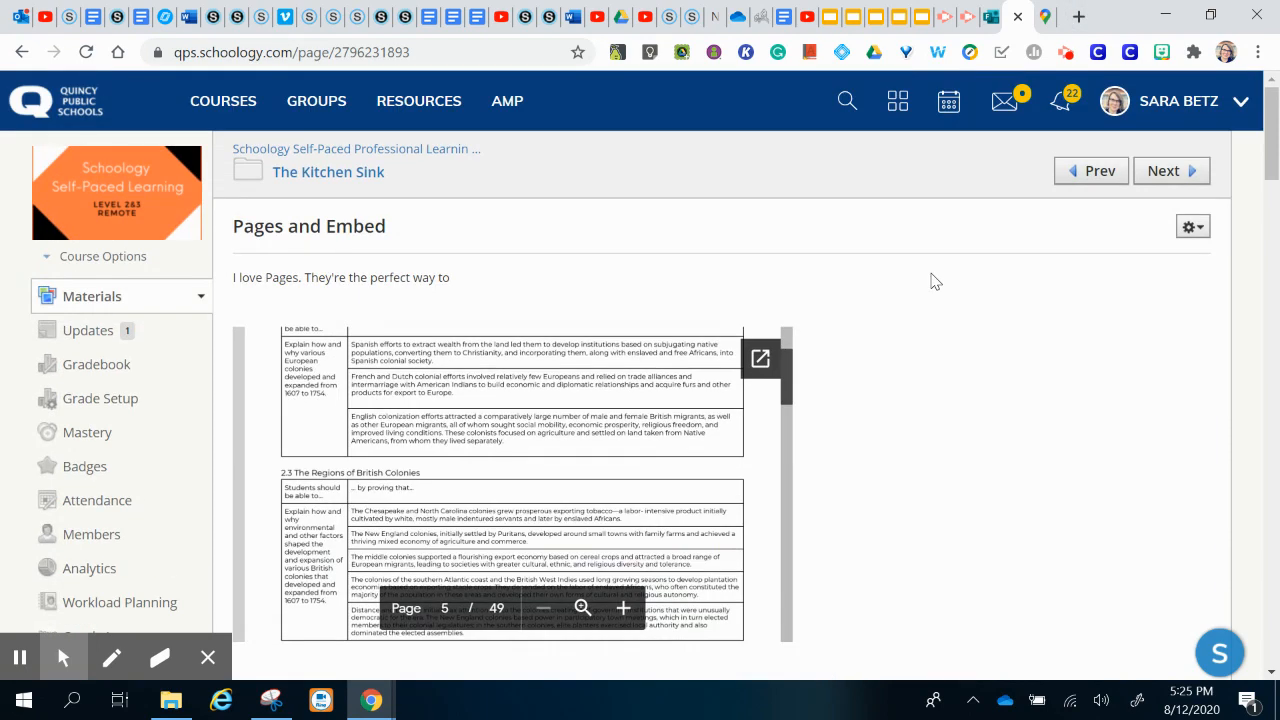